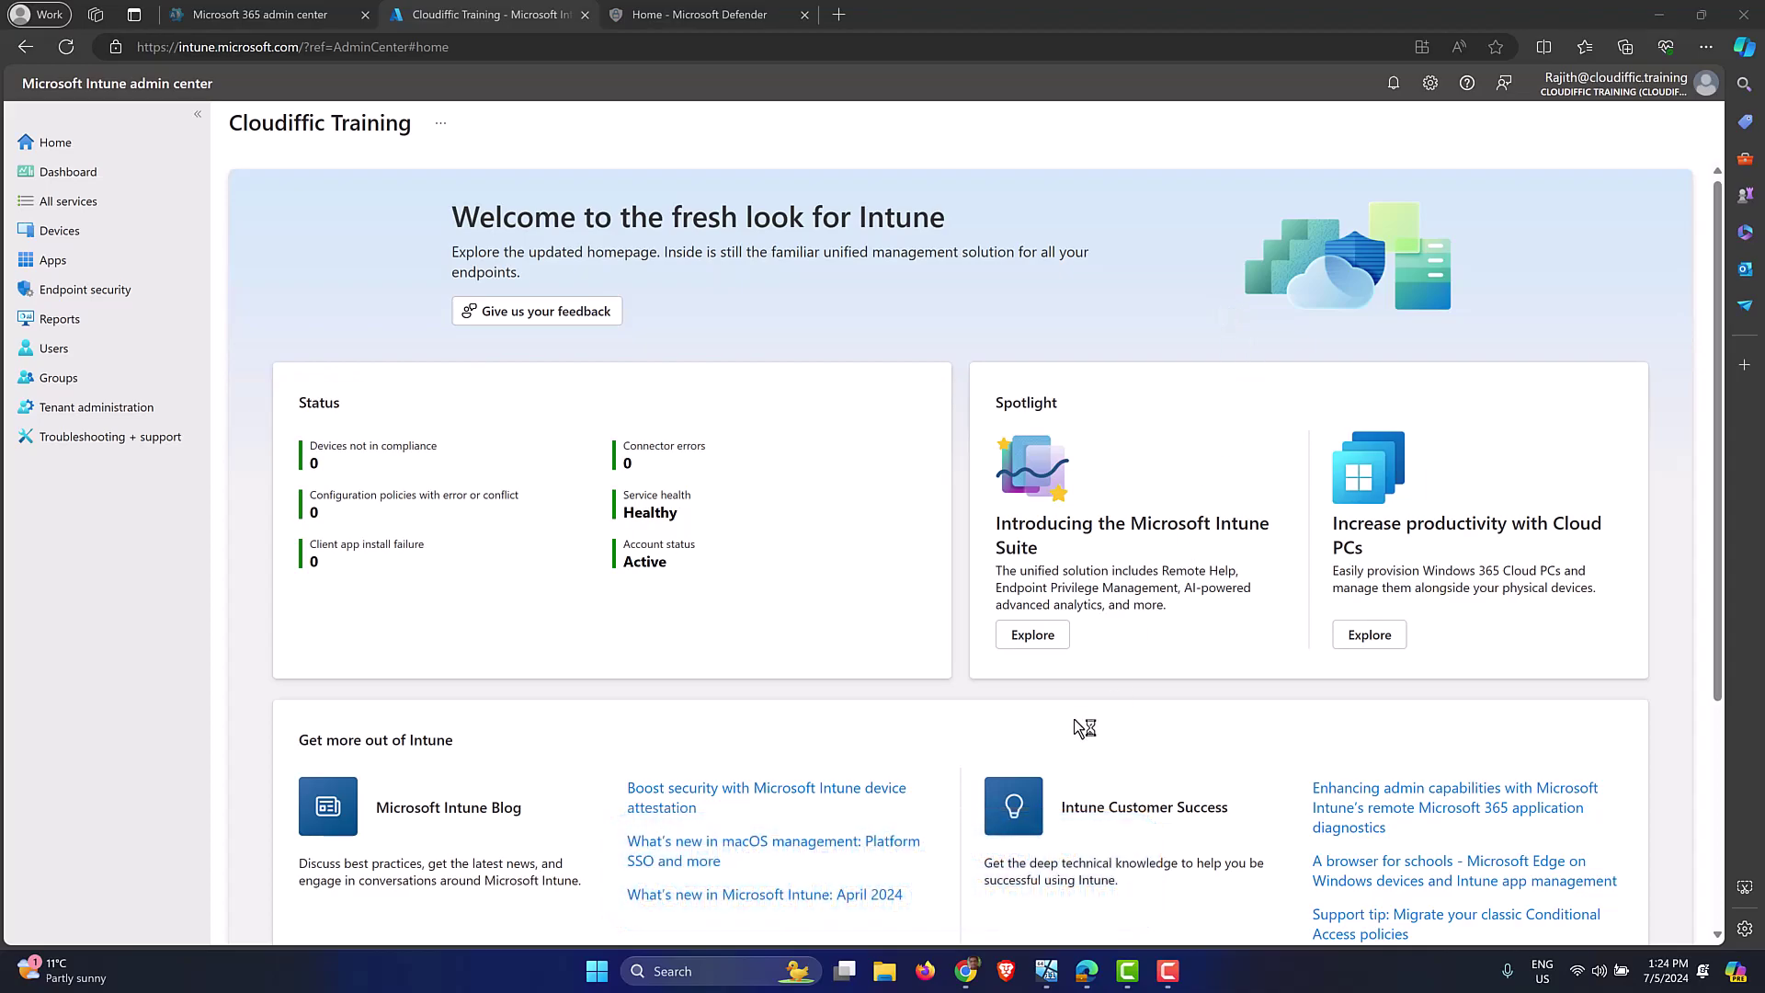
Step: Run ipconfig in the VM's command prompt, showing IPv4 10.0.2.15, then minimize the VM
{"action": "left_click", "coordinate": [1047, 971]}
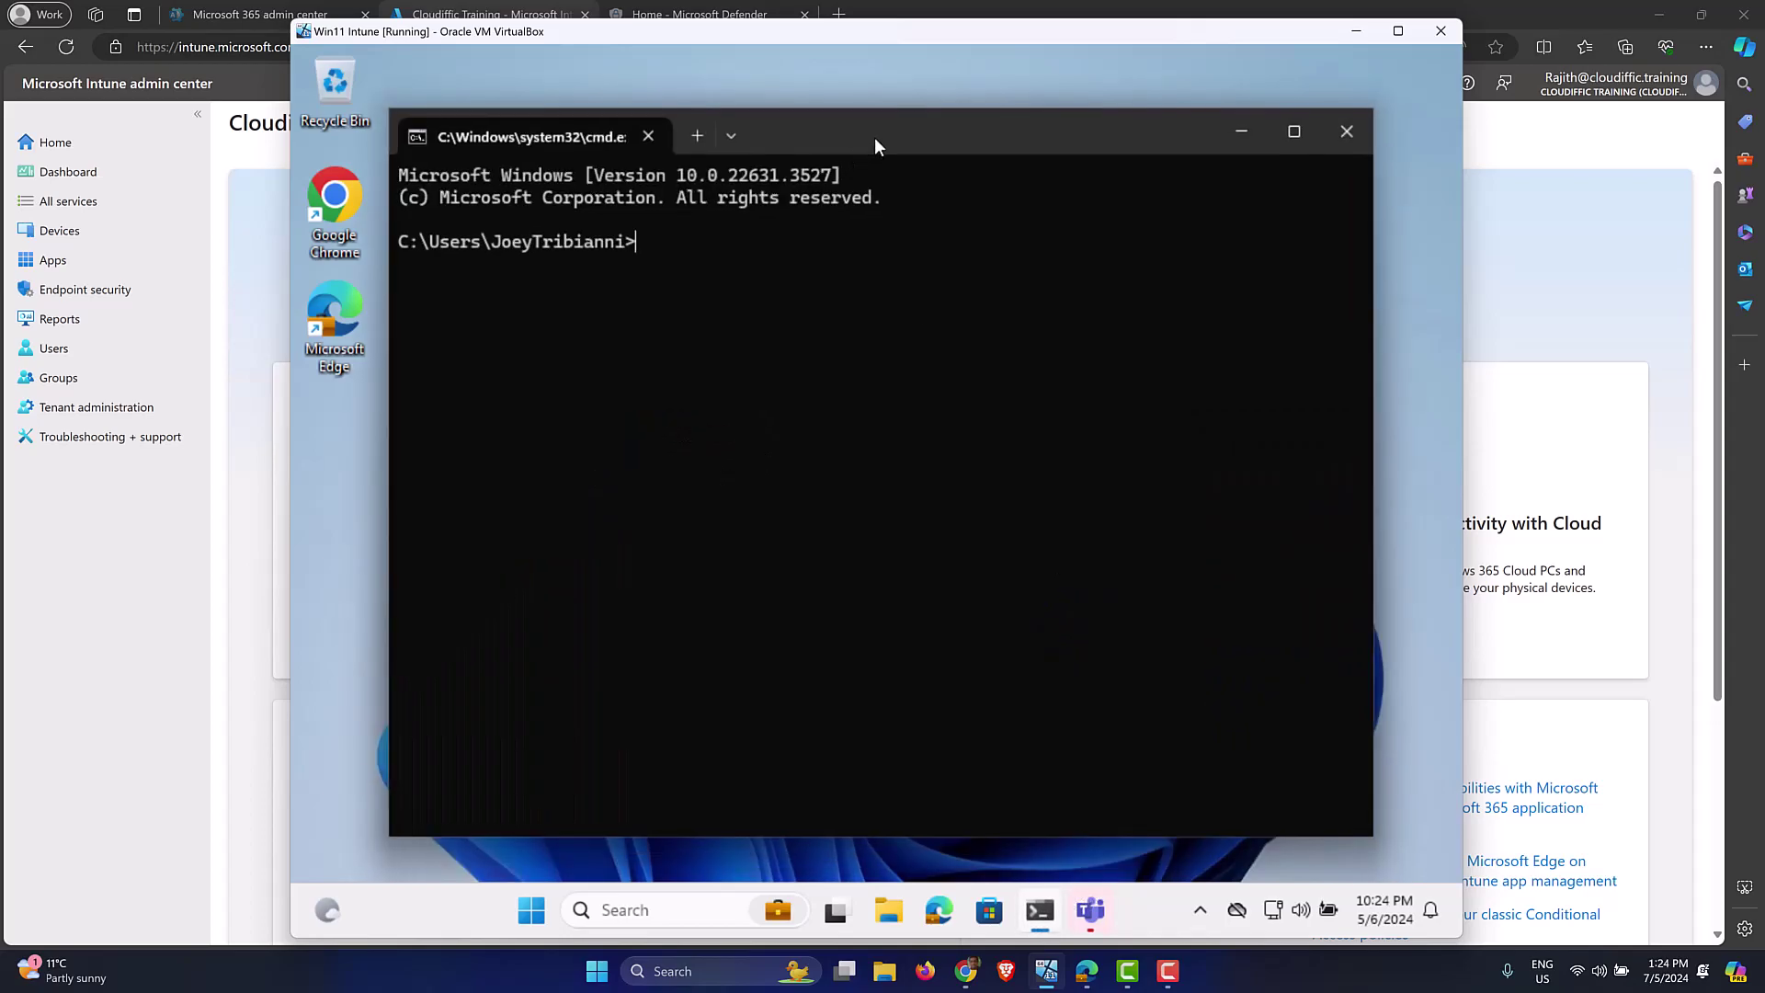
{"action": "type", "text": "ipconfig"}
{"action": "key", "text": "Return"}
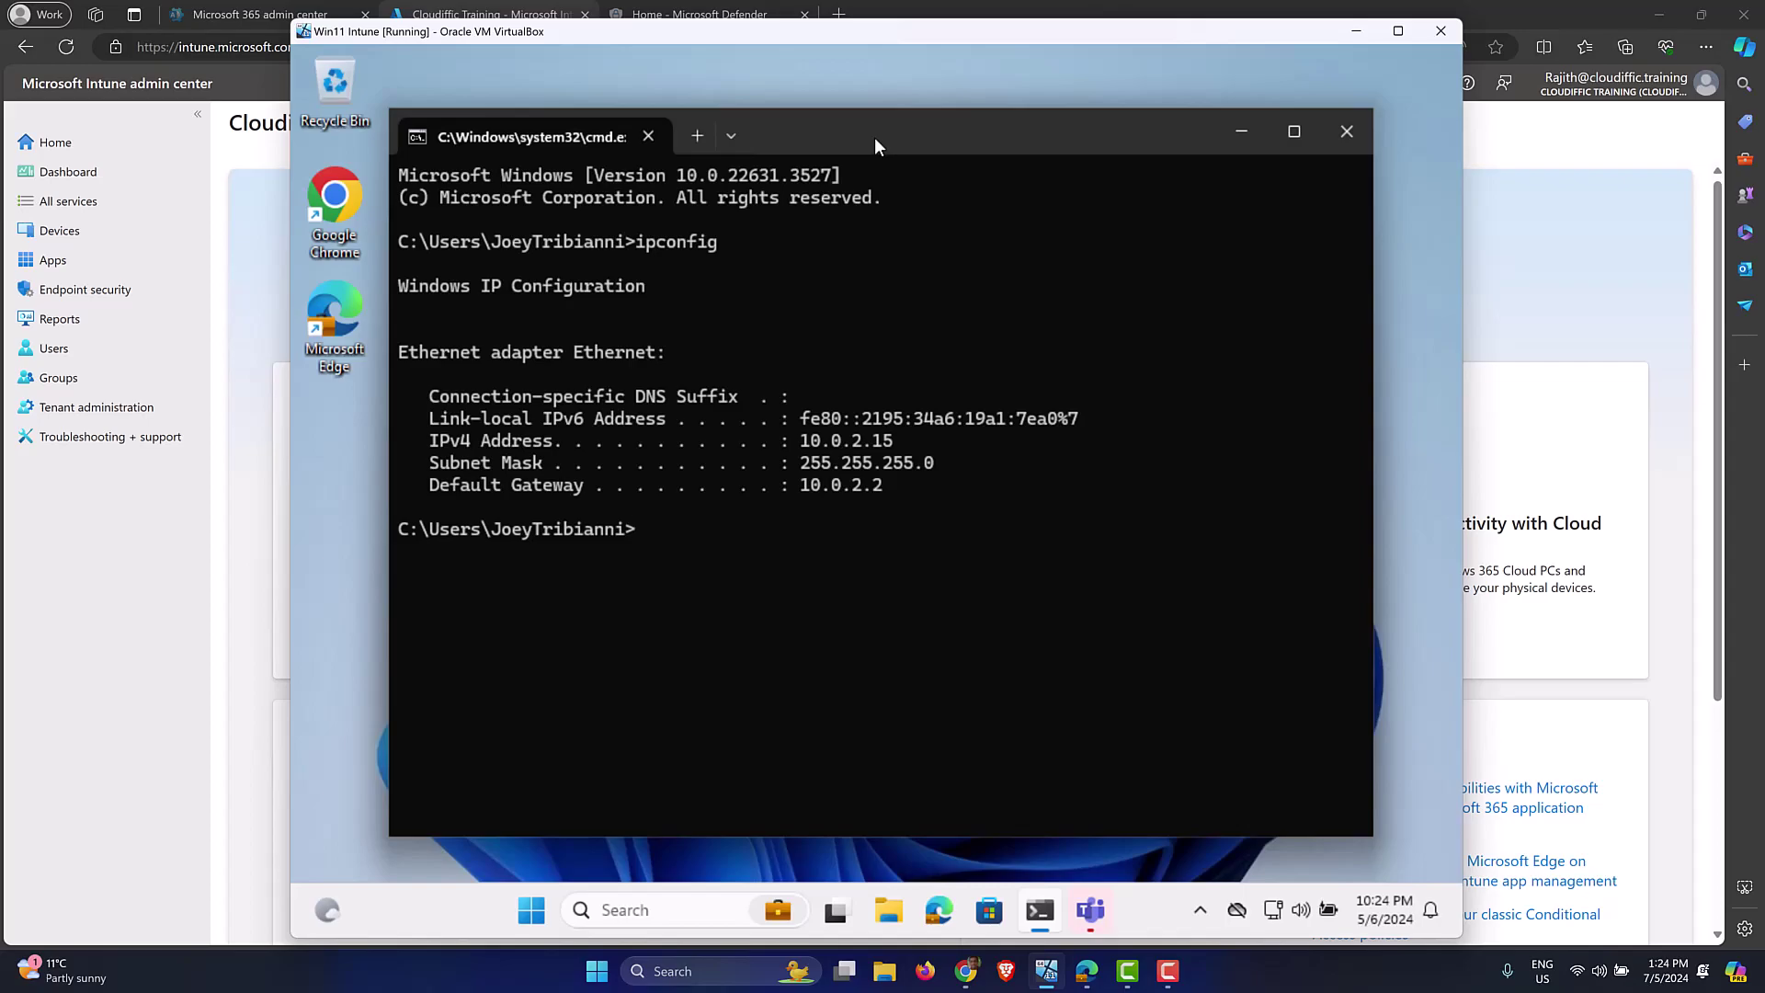
{"action": "left_click", "coordinate": [1357, 31]}
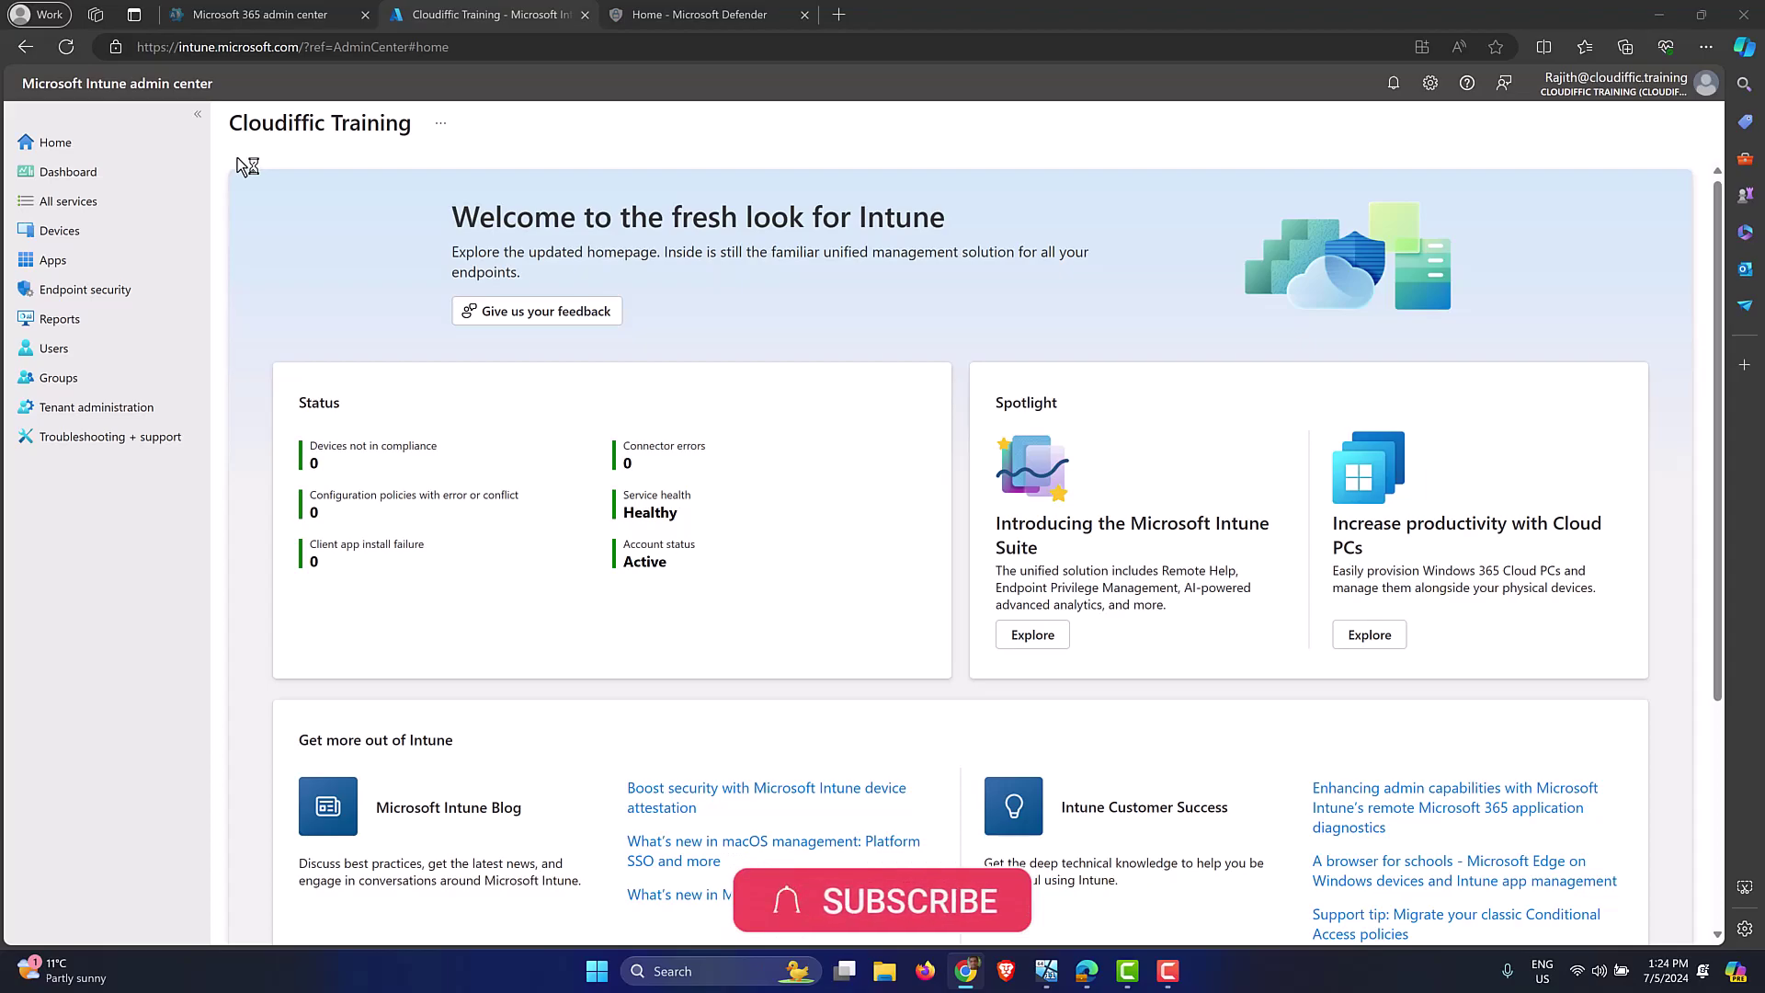
Step: Go to Devices > Windows > Configuration profiles and open the Create menu
{"action": "left_click", "coordinate": [466, 43]}
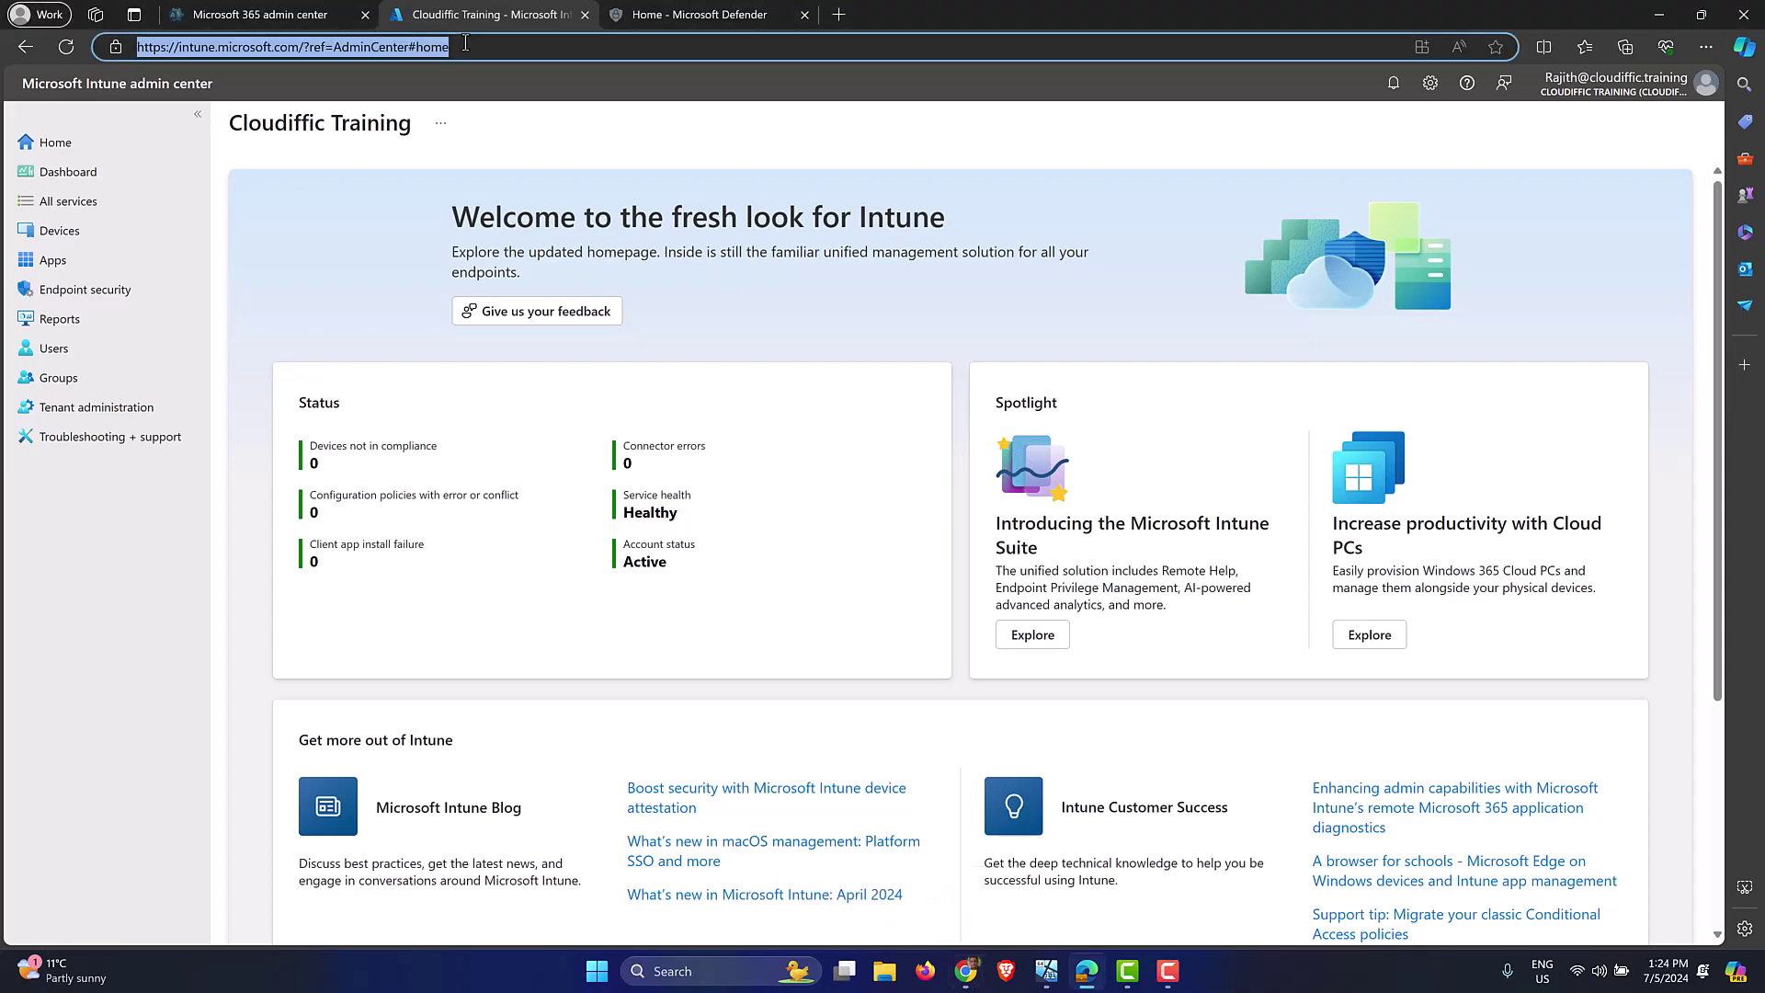
{"action": "left_click", "coordinate": [84, 230]}
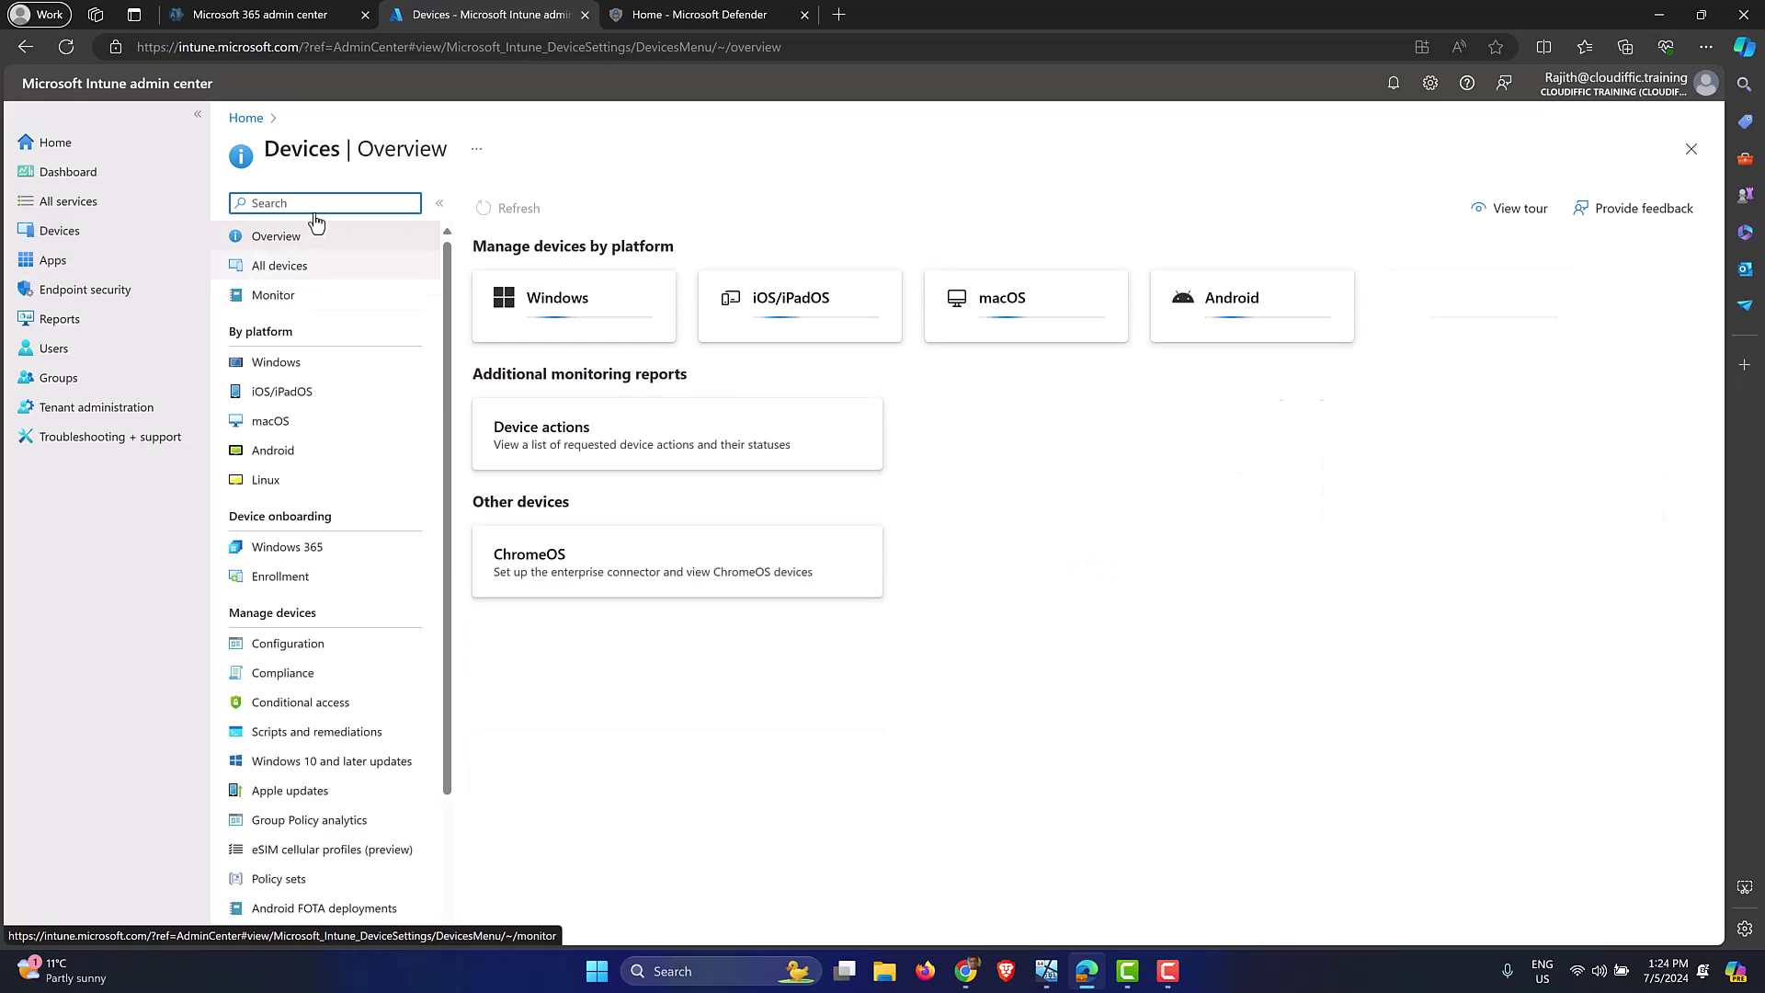
{"action": "left_click", "coordinate": [303, 372]}
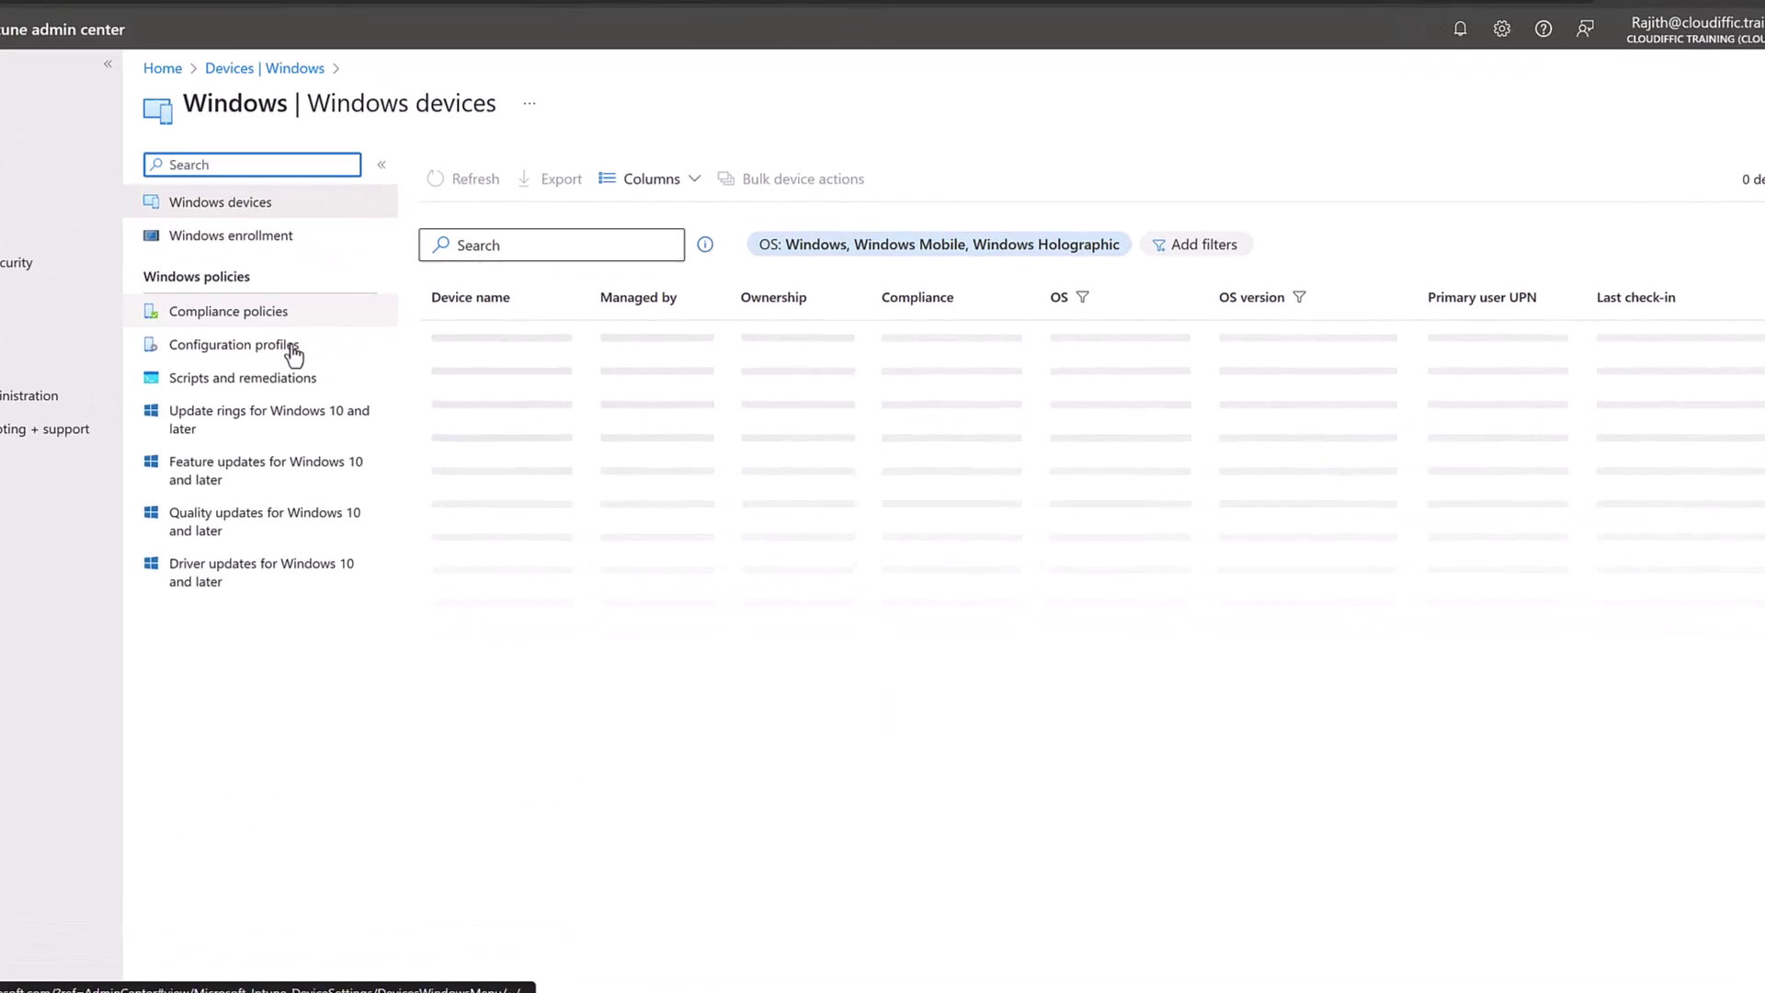
{"action": "left_click", "coordinate": [134, 339]}
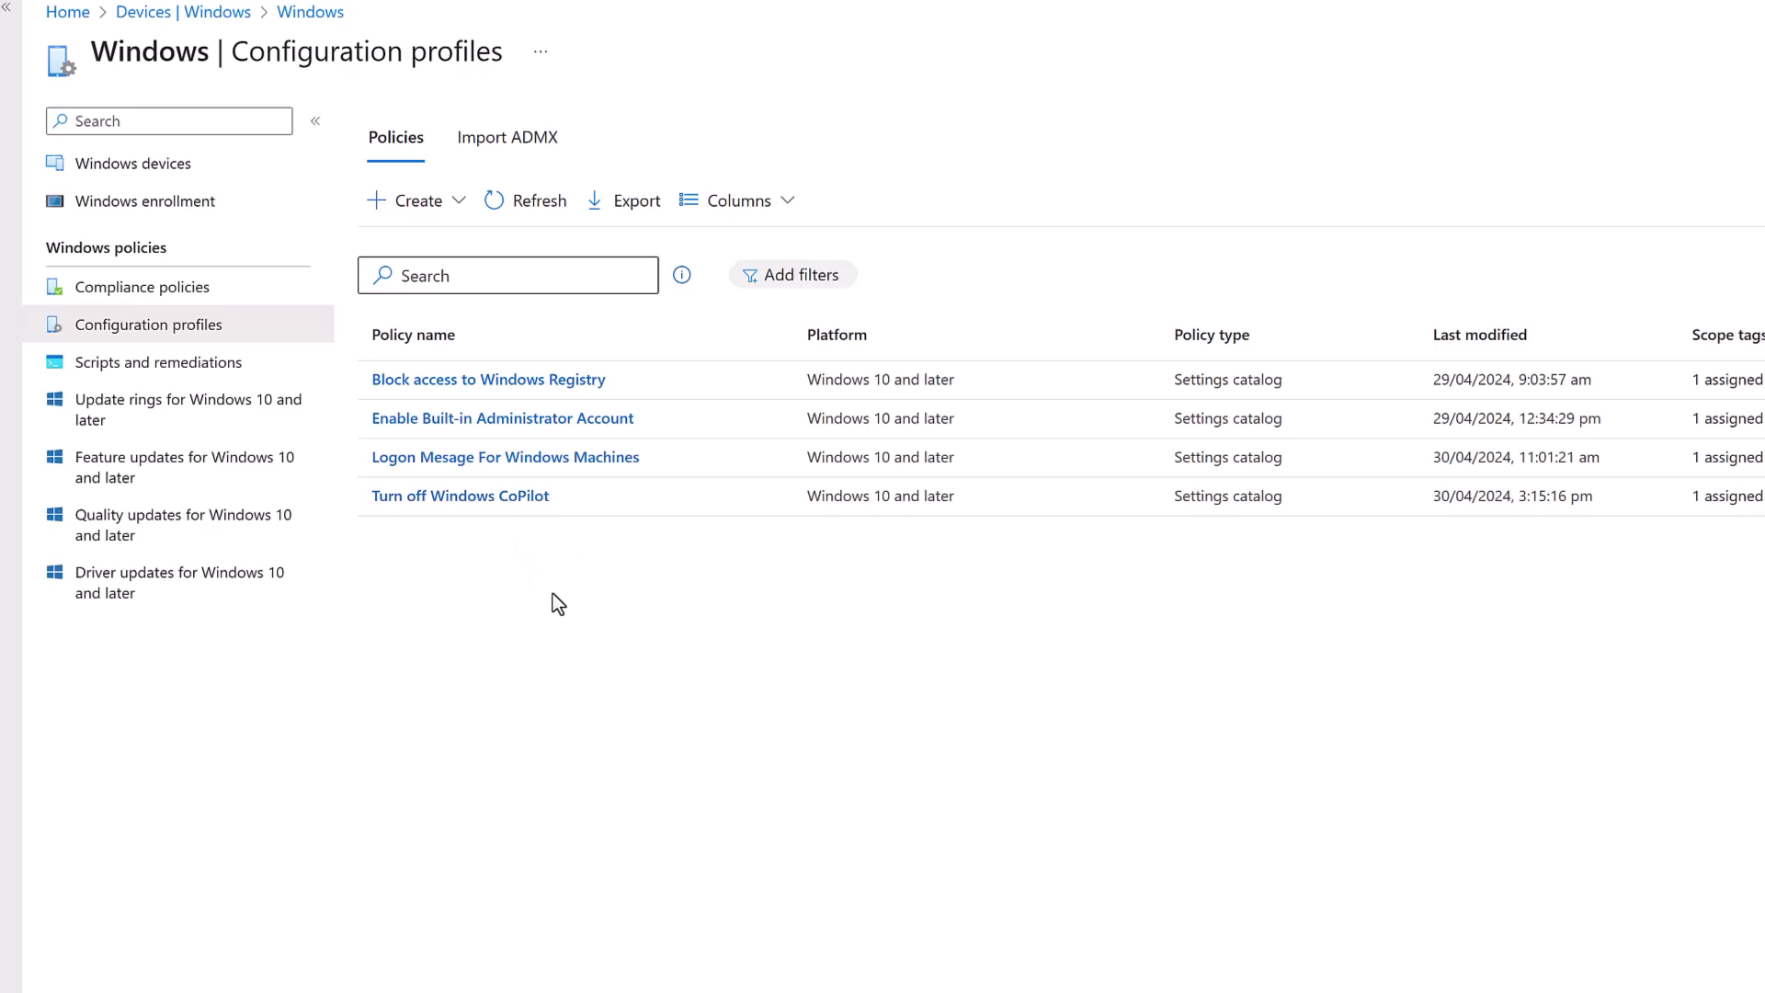
{"action": "left_click", "coordinate": [457, 212]}
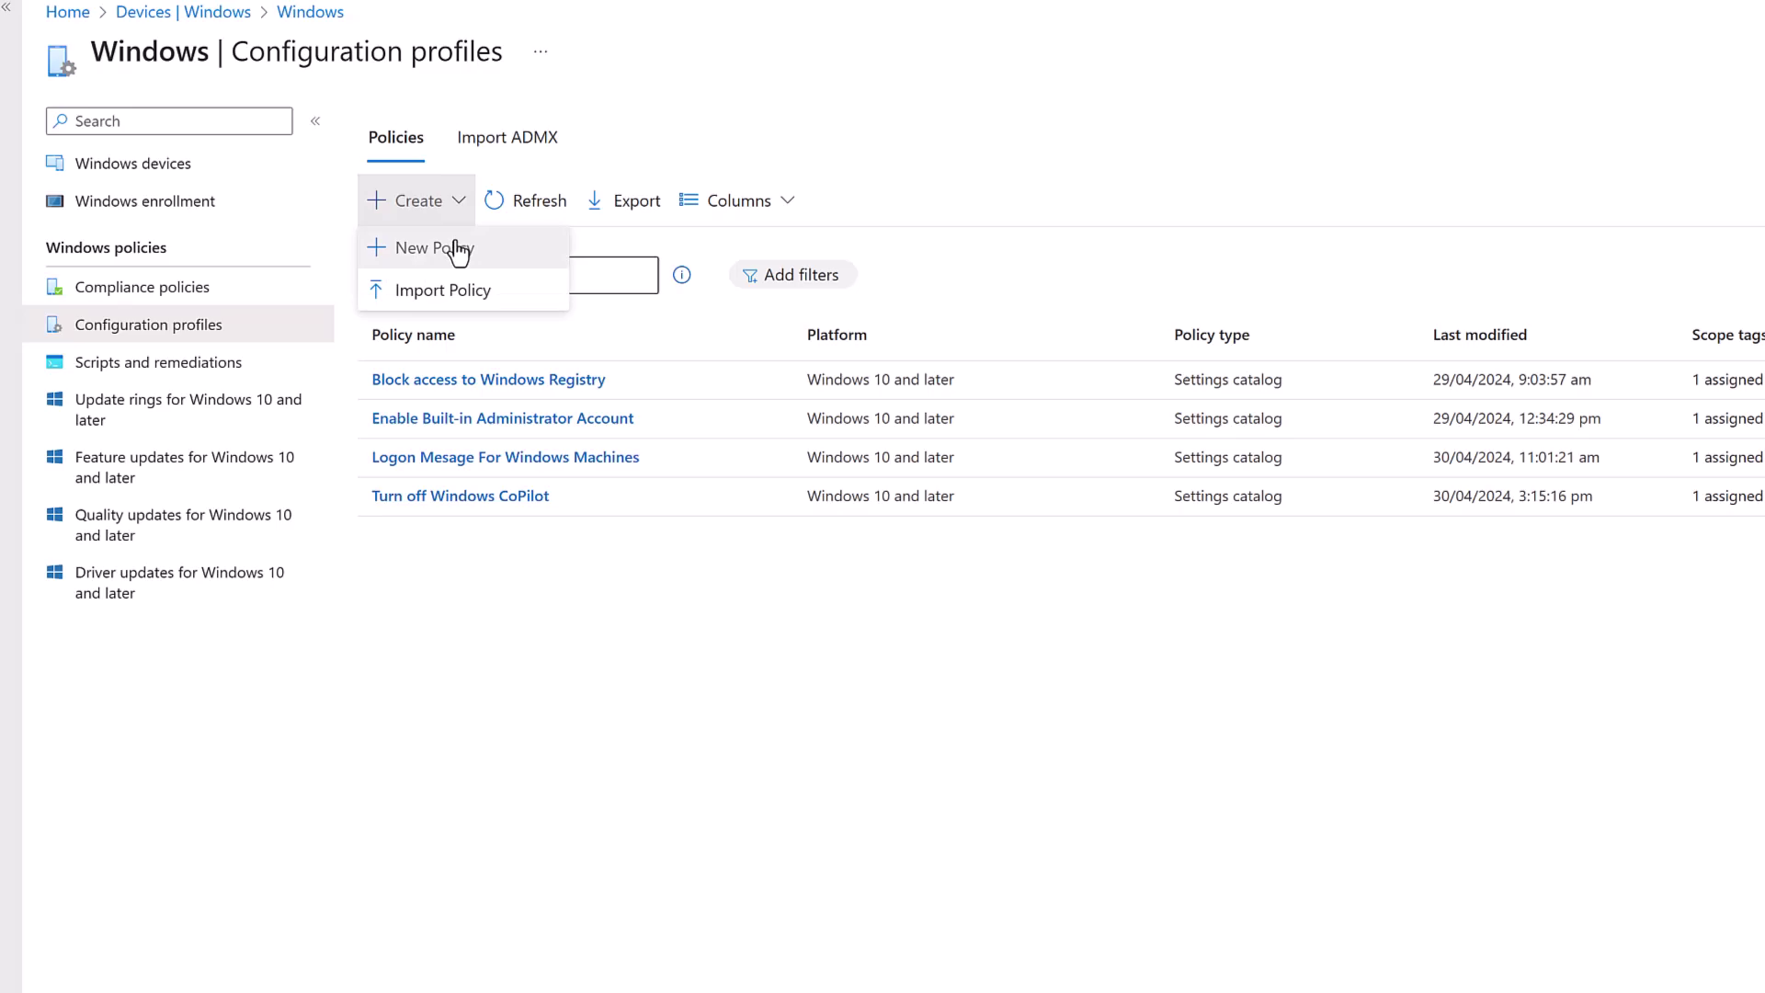
Step: Start a new policy for Windows 10 and later with the Settings catalog profile type
{"action": "left_click", "coordinate": [446, 260]}
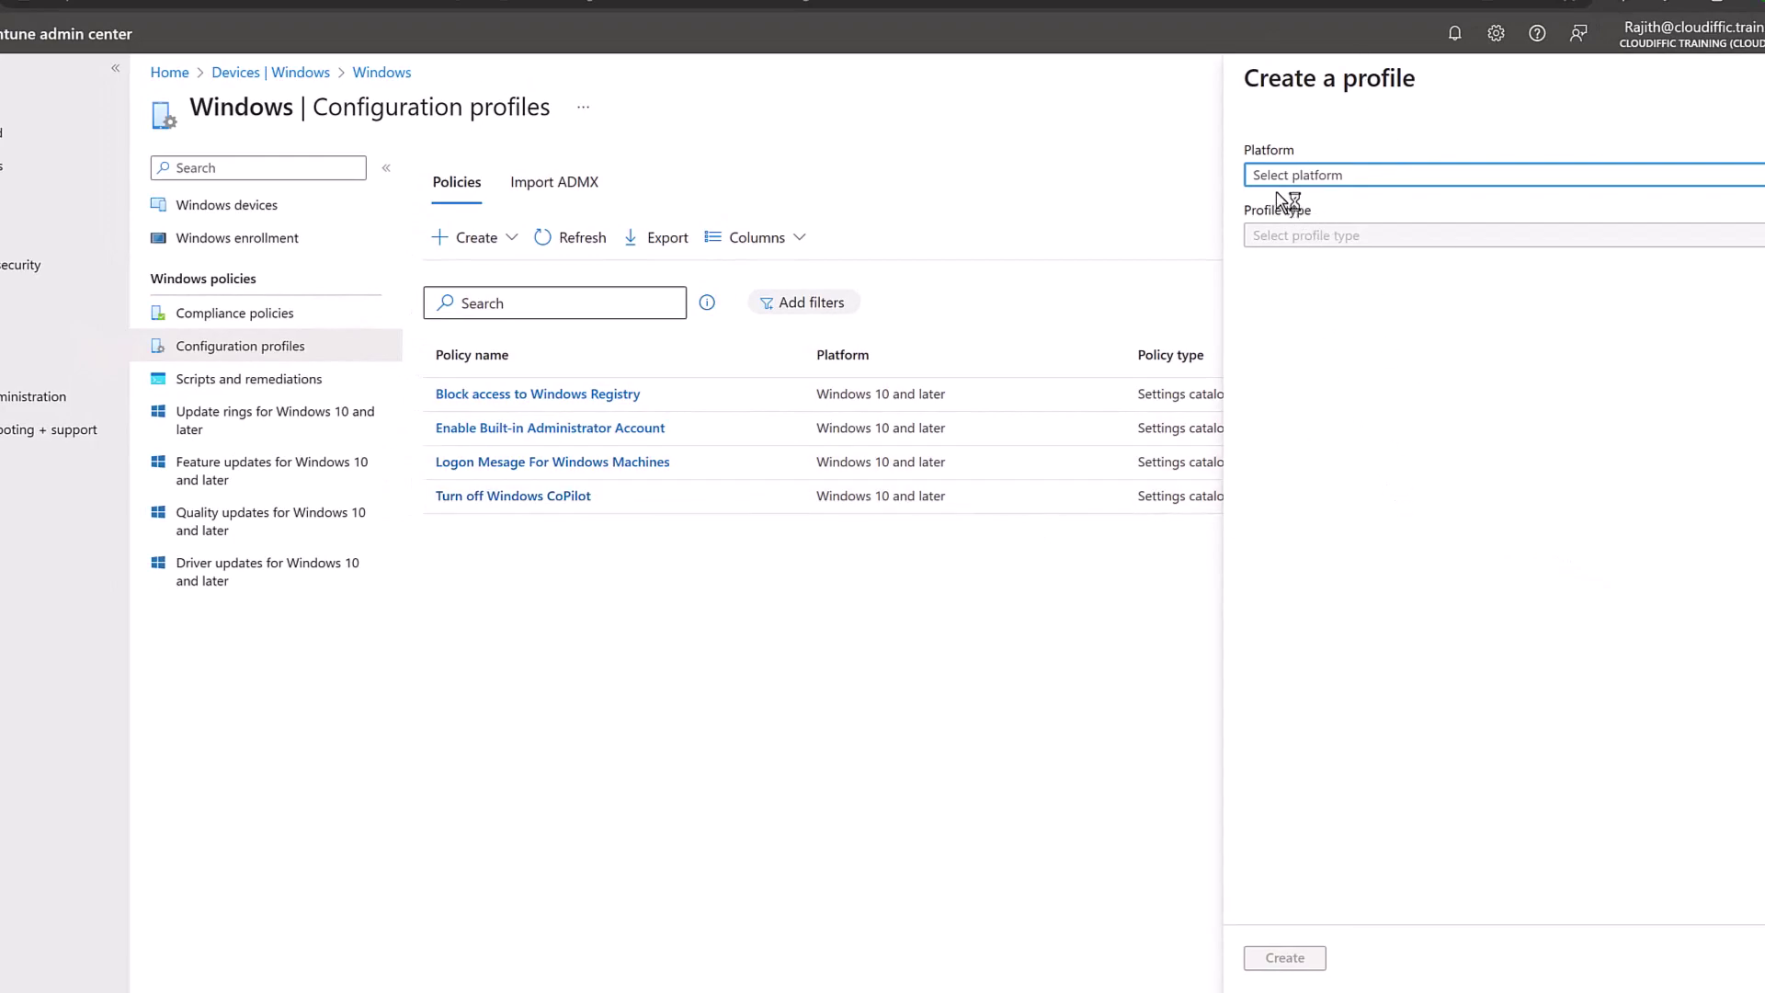
{"action": "left_click", "coordinate": [1333, 177]}
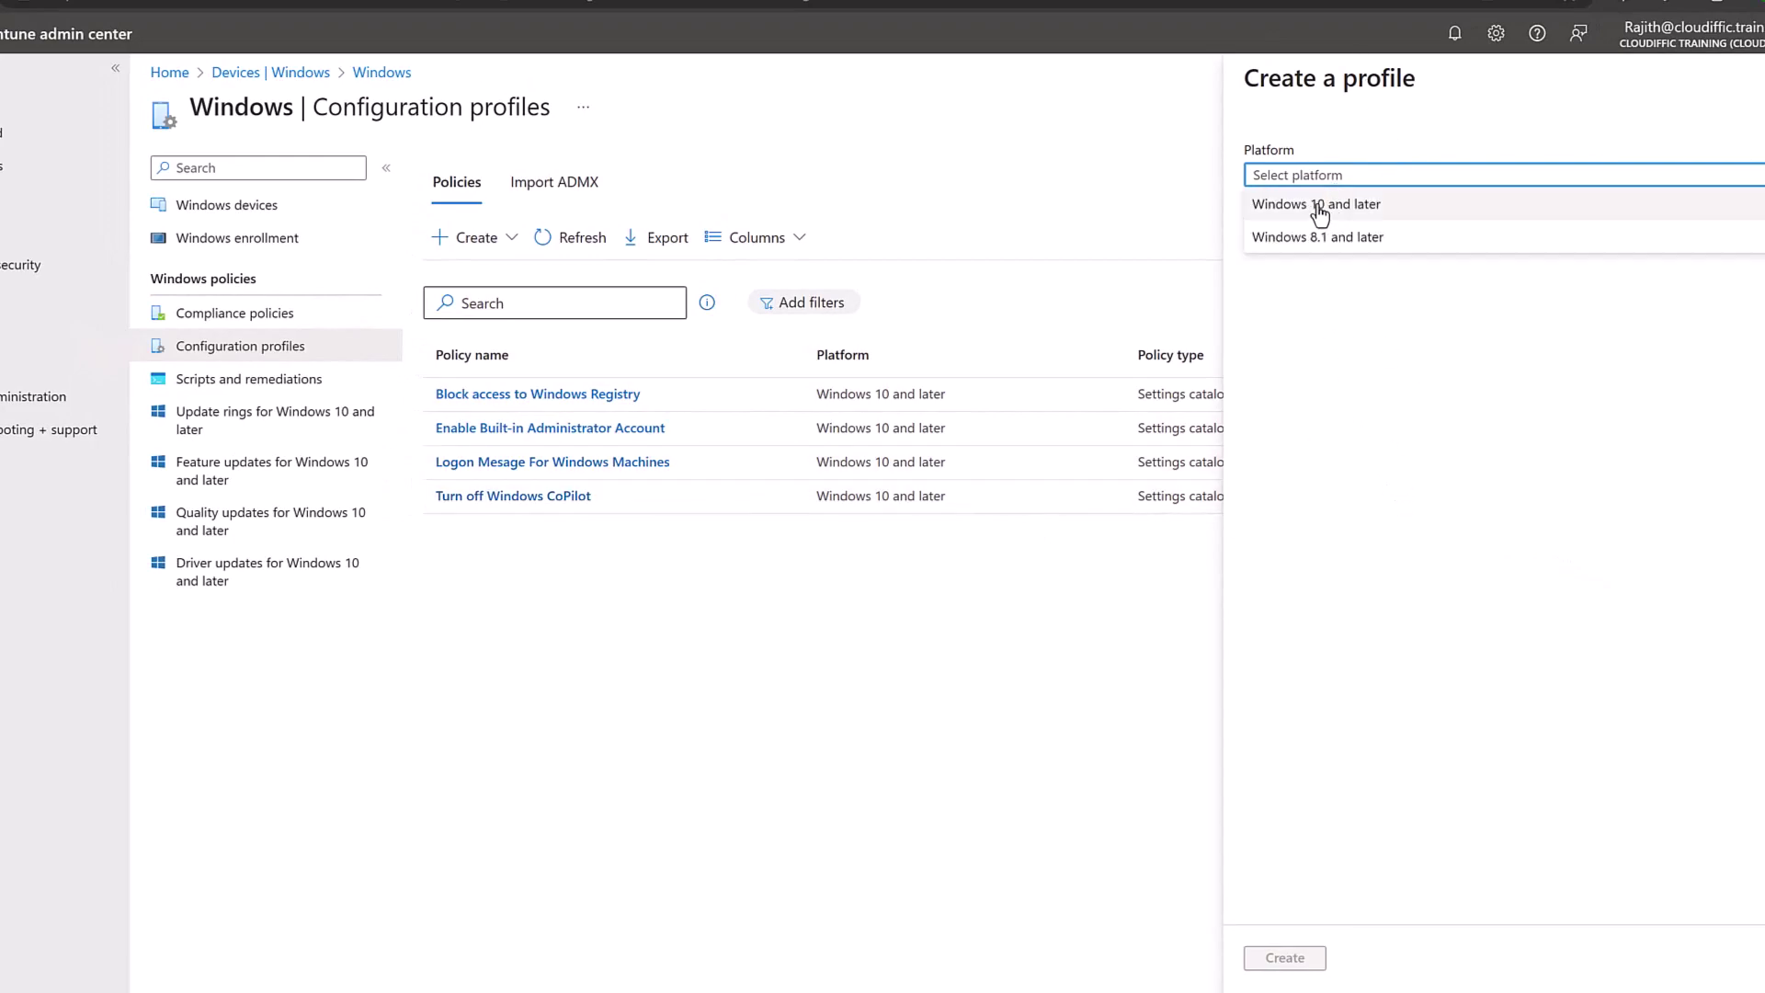
{"action": "left_click", "coordinate": [1336, 210]}
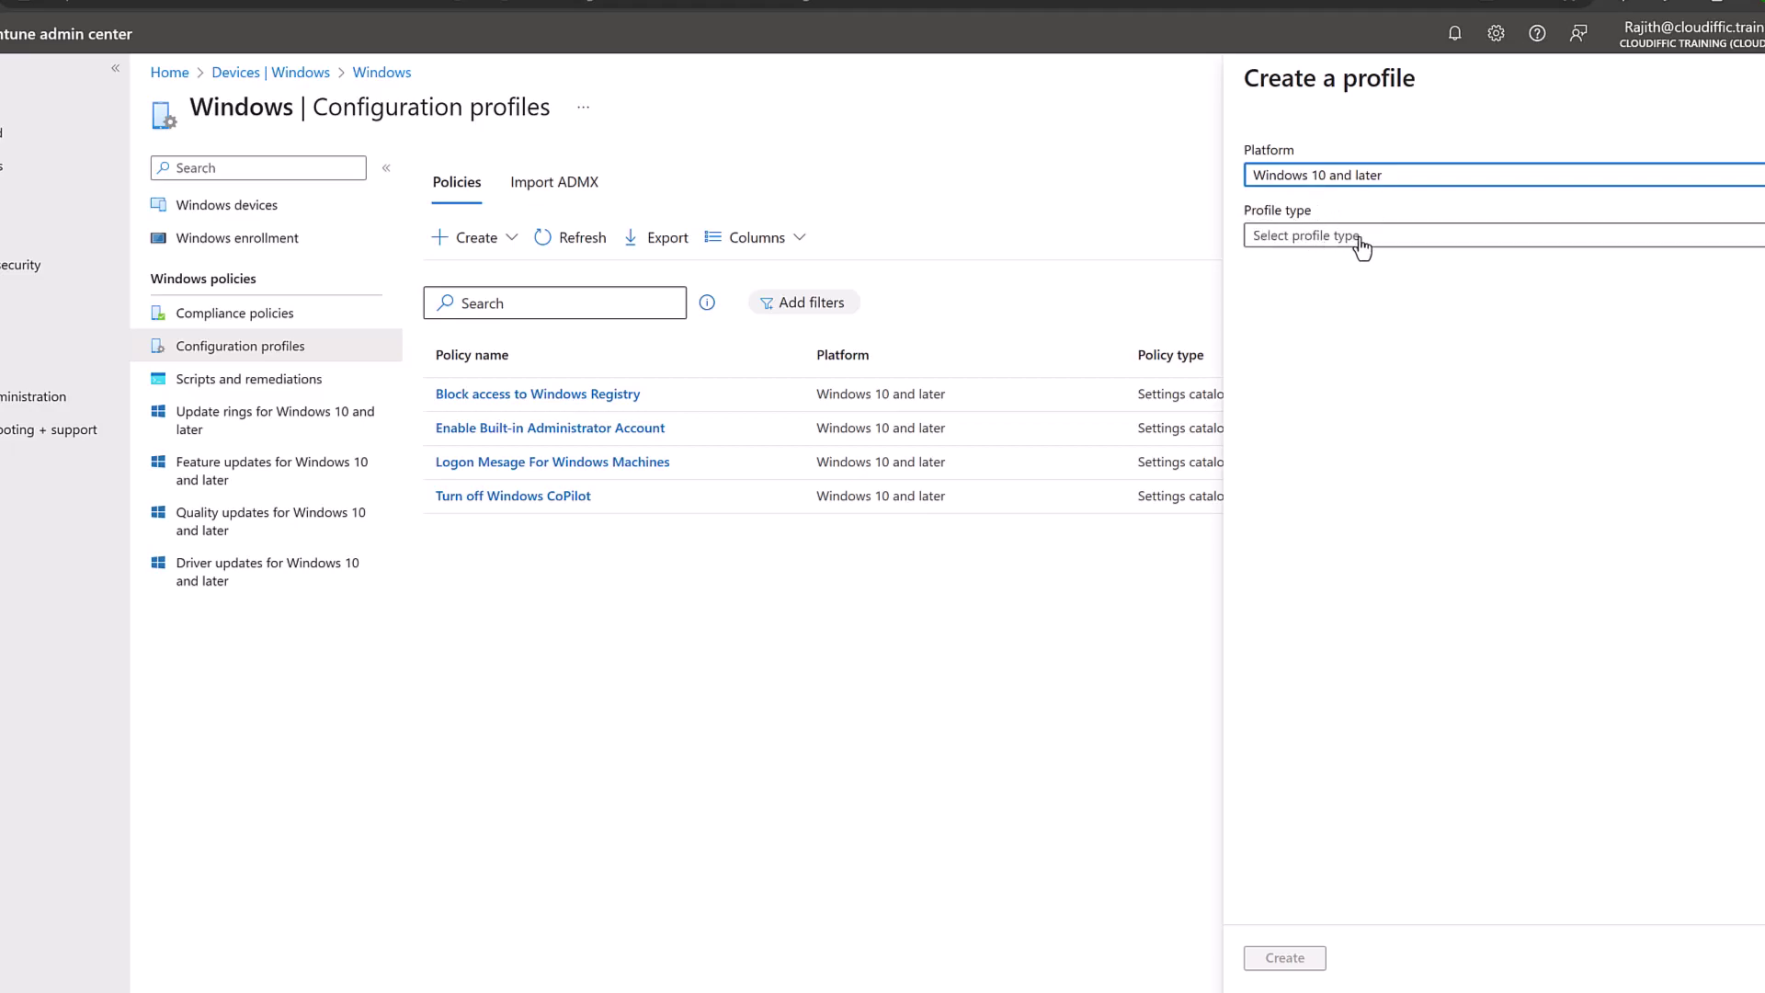
{"action": "left_click", "coordinate": [1304, 237]}
{"action": "left_click", "coordinate": [1339, 268]}
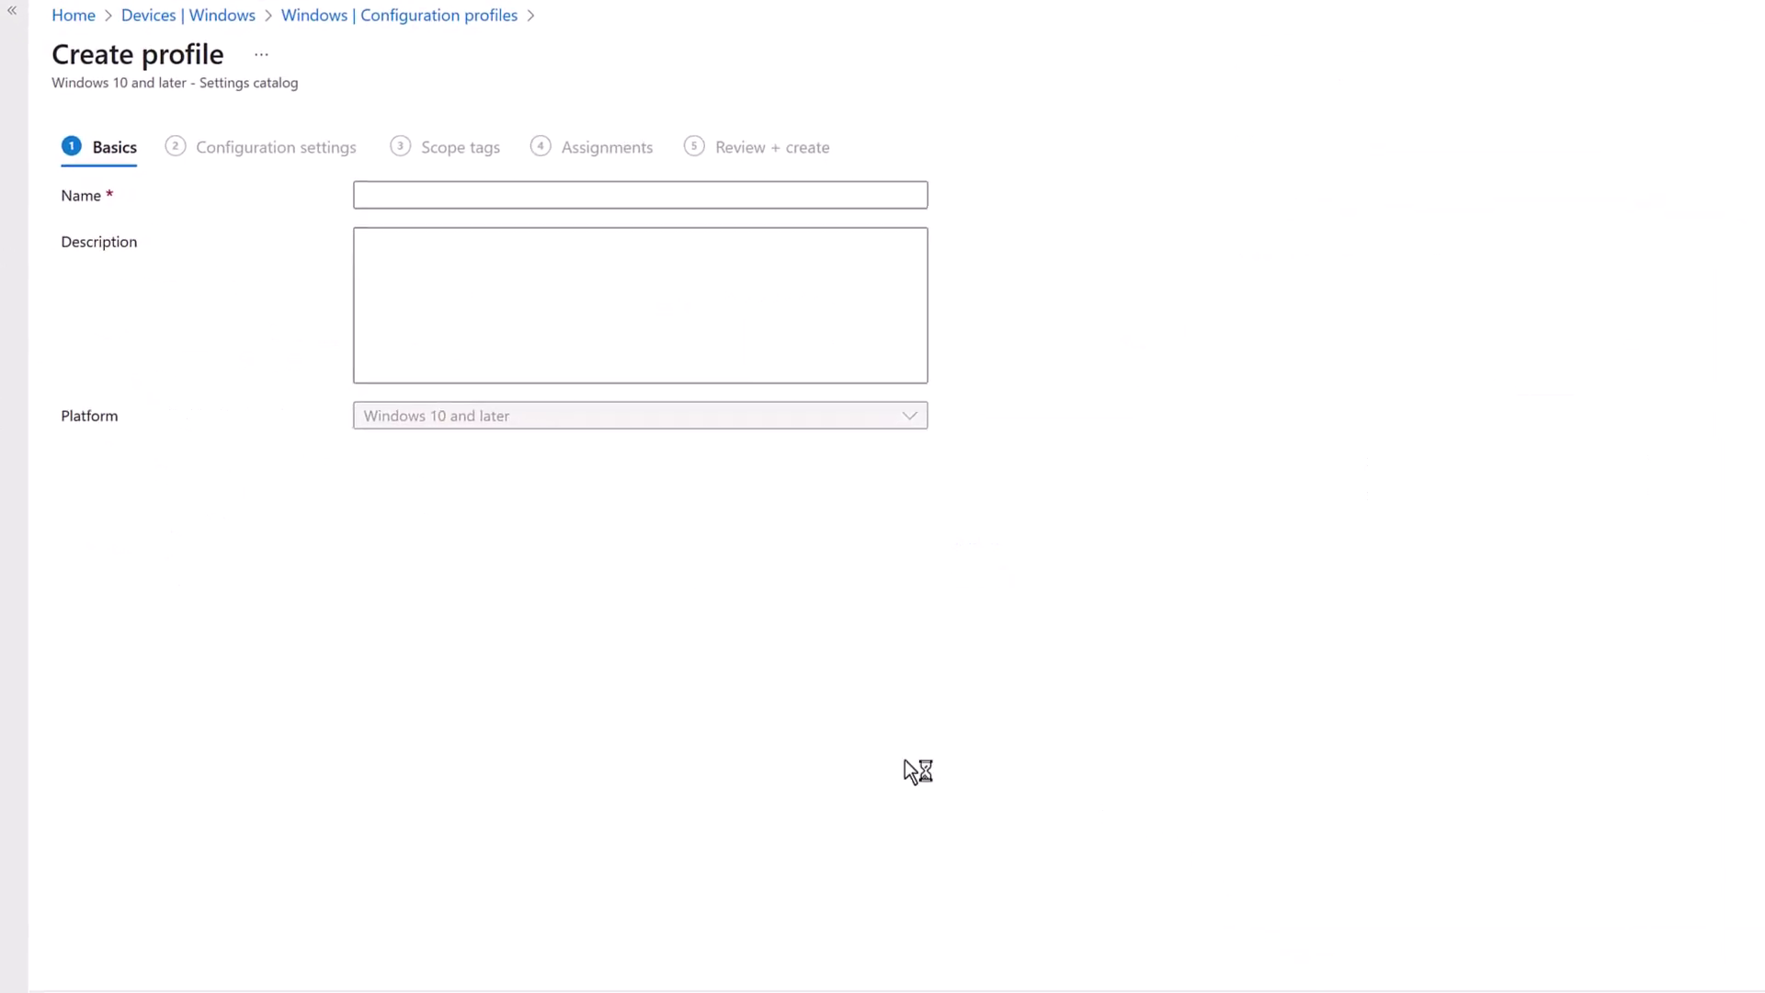
Step: Enter 'Block command prompt for Windows' as both the policy name and description
{"action": "left_click", "coordinate": [626, 194]}
{"action": "type", "text": "Block command prompt for Windows"}
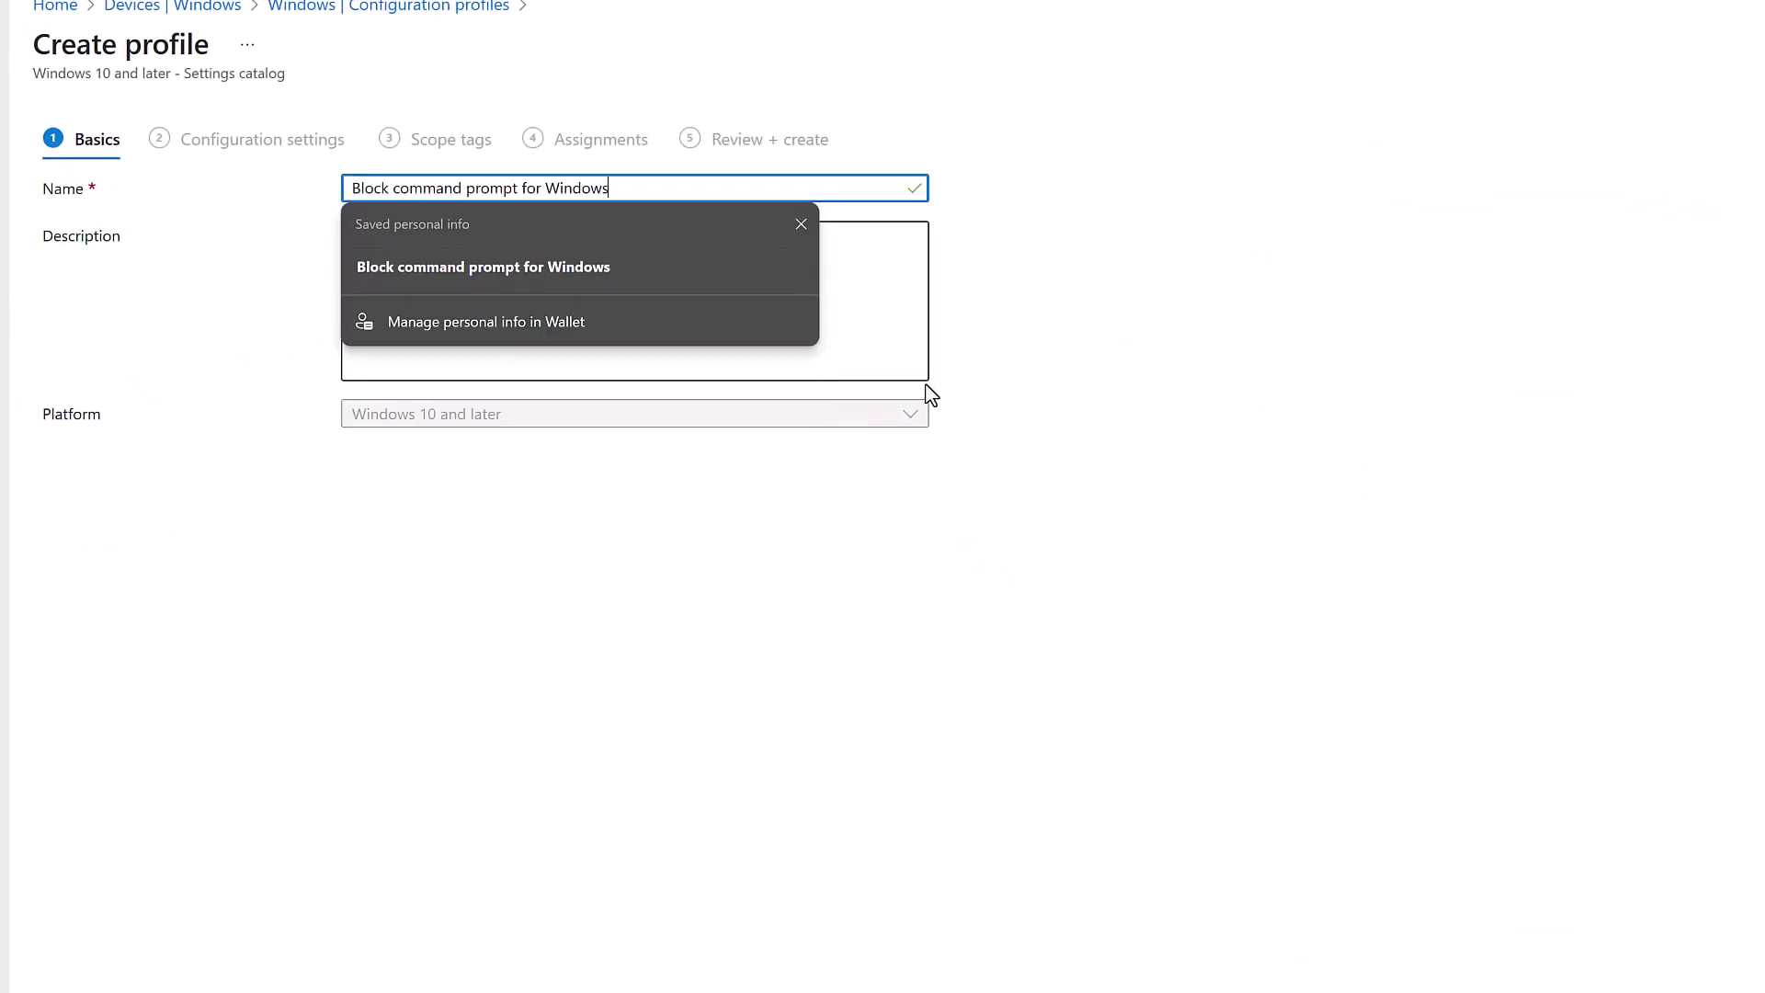
{"action": "left_click", "coordinate": [868, 325]}
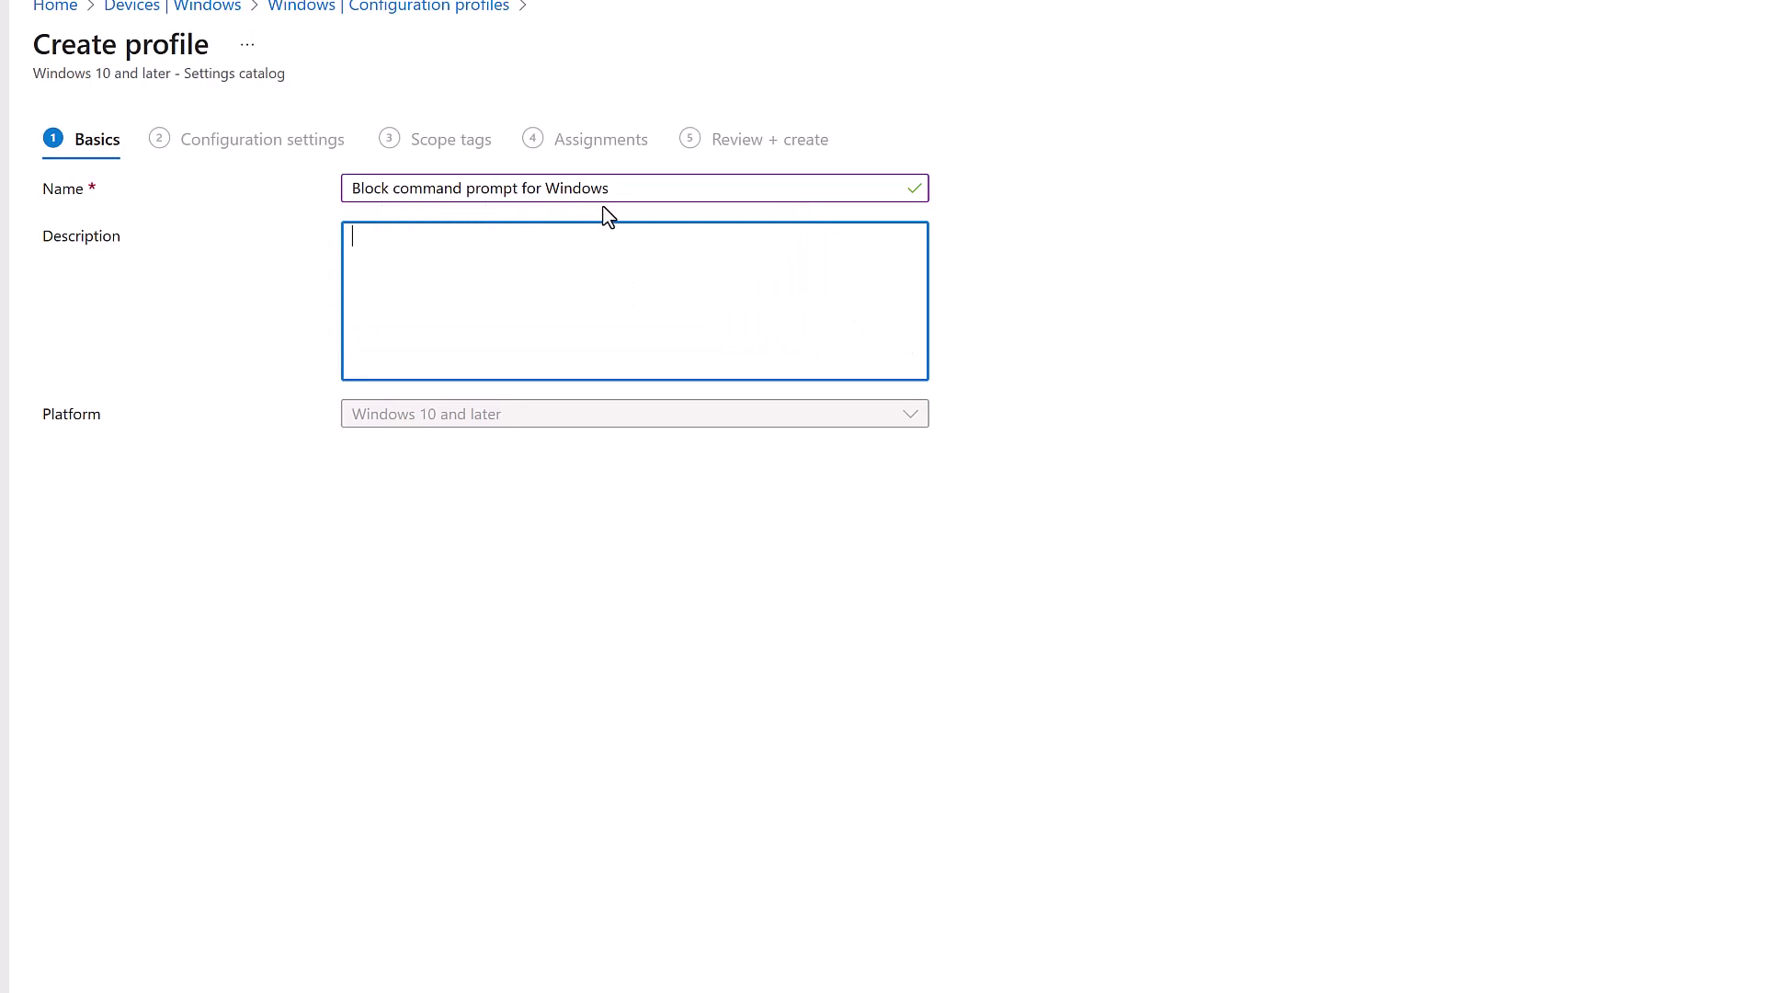
{"action": "type", "text": "Block command prompt for Windows"}
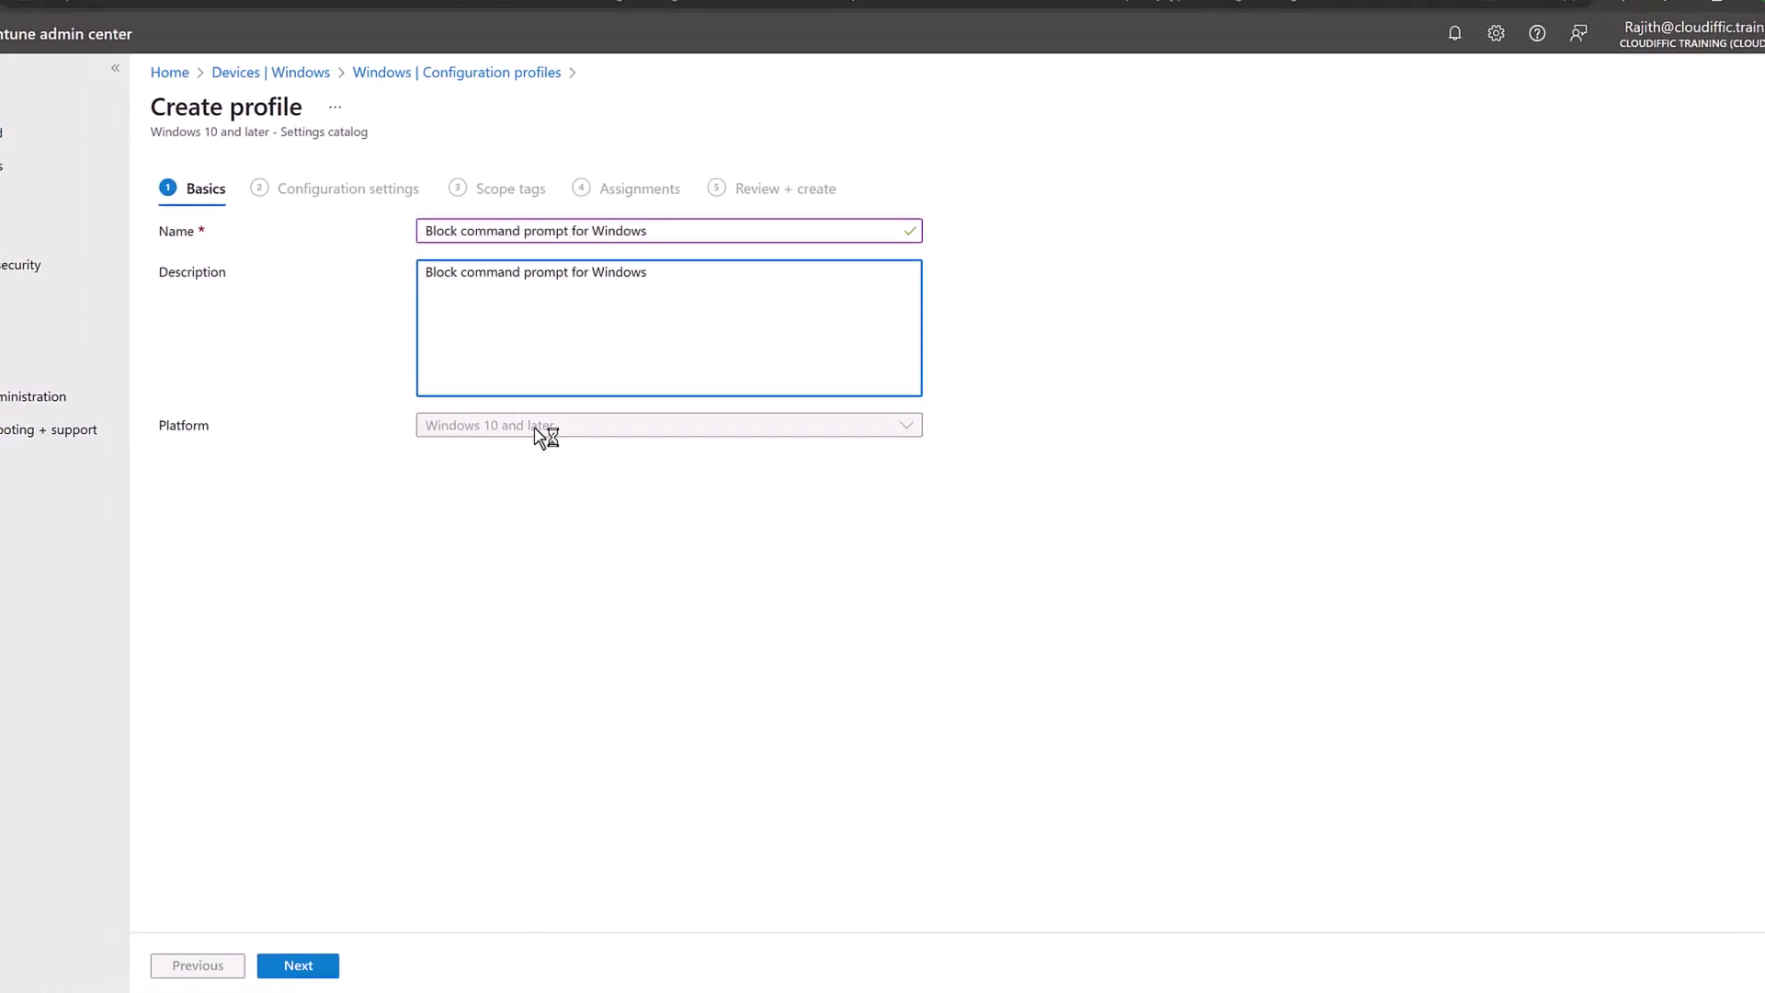
Step: Search the settings catalog for 'command' and add Administrative Templates\System 'Prevent access to the command prompt (User)'
{"action": "left_click", "coordinate": [296, 968]}
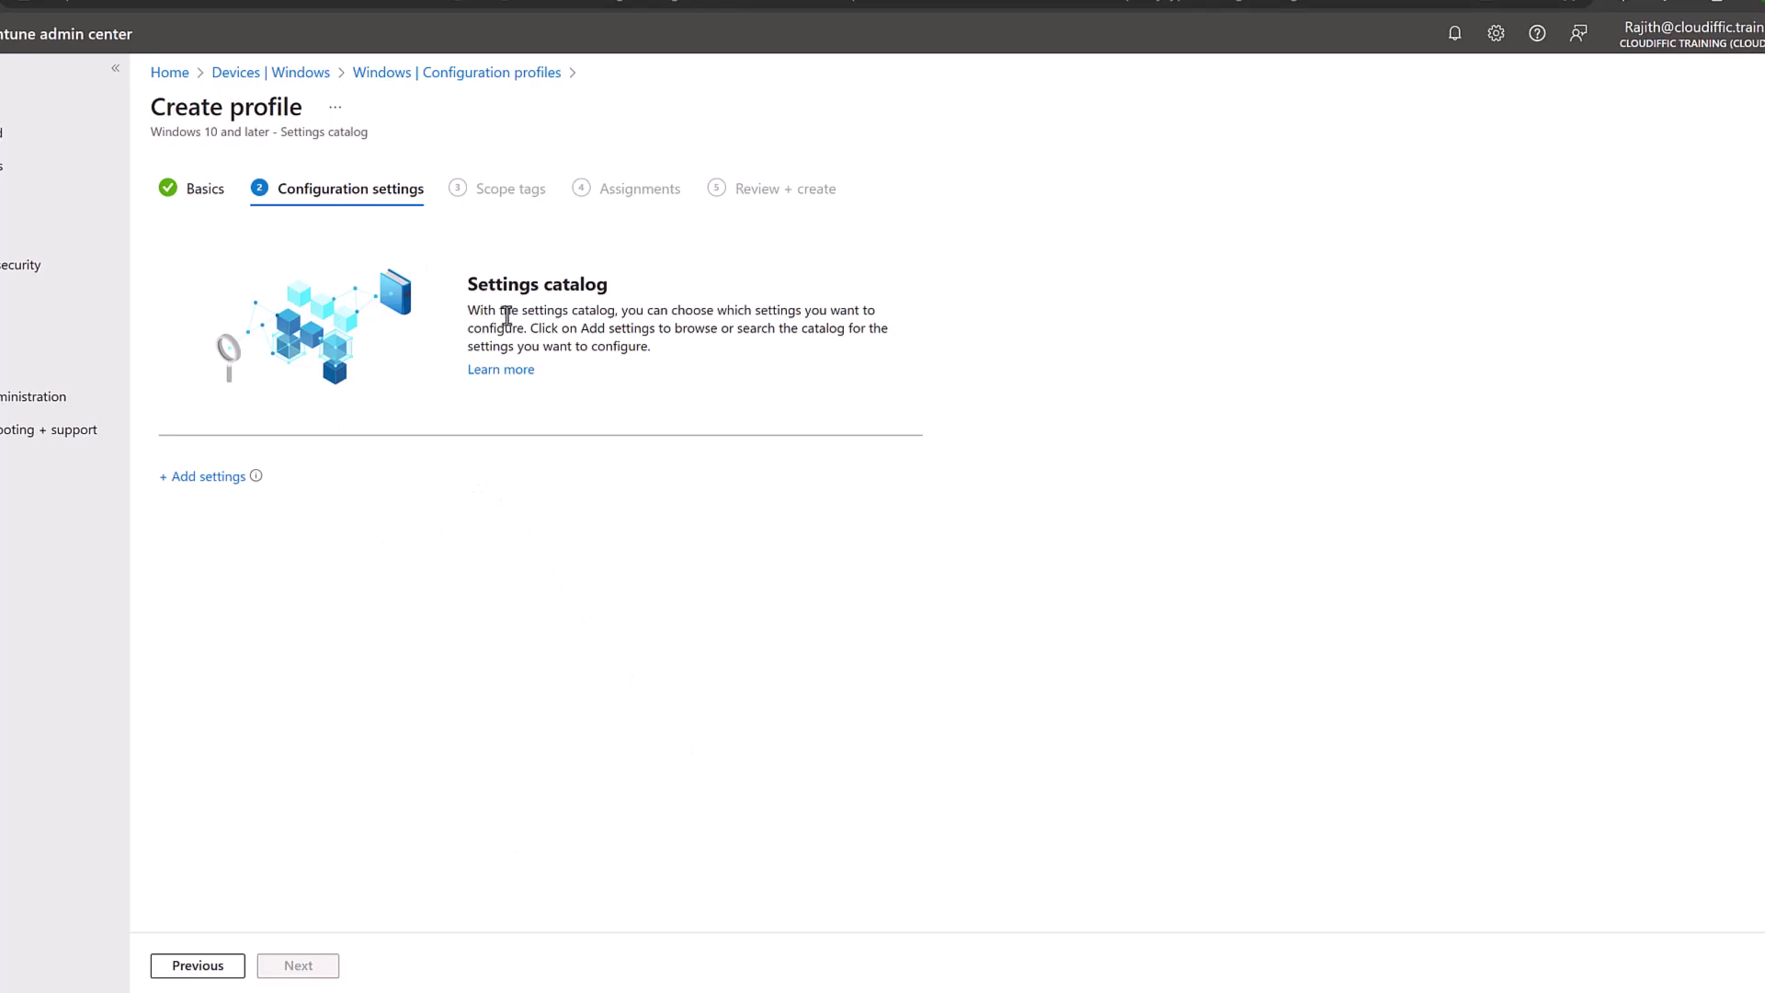
{"action": "left_click", "coordinate": [226, 481]}
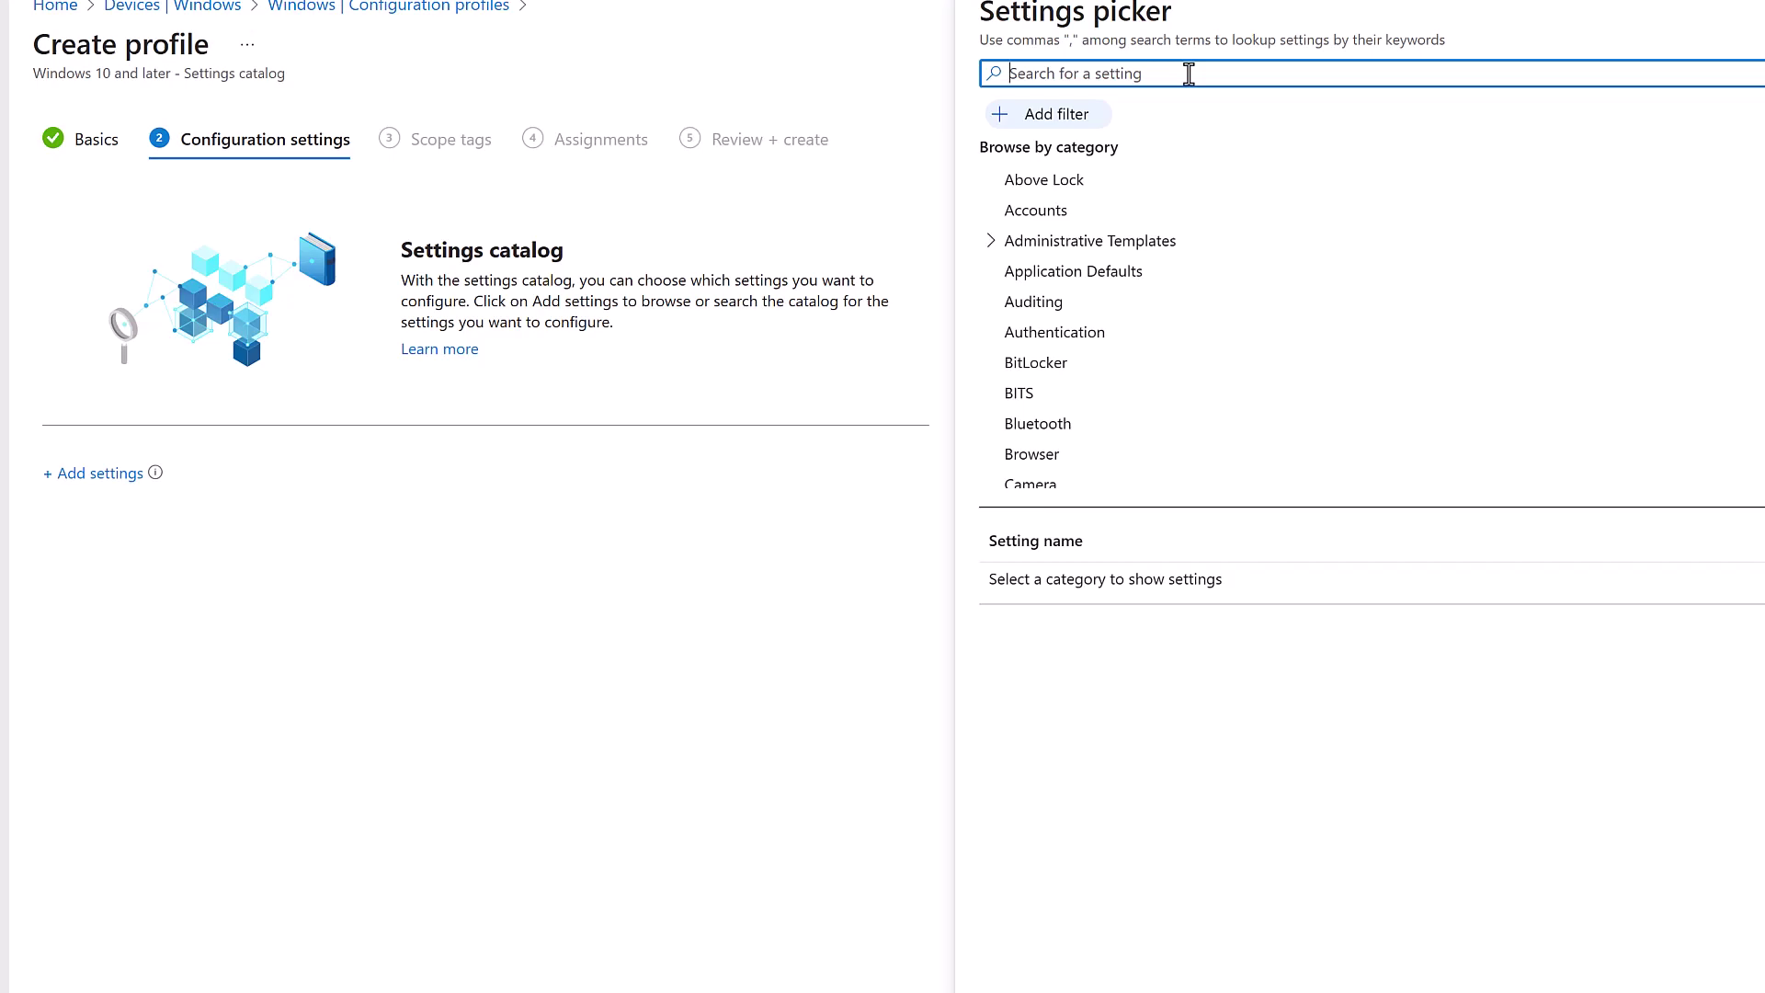
{"action": "type", "text": "command"}
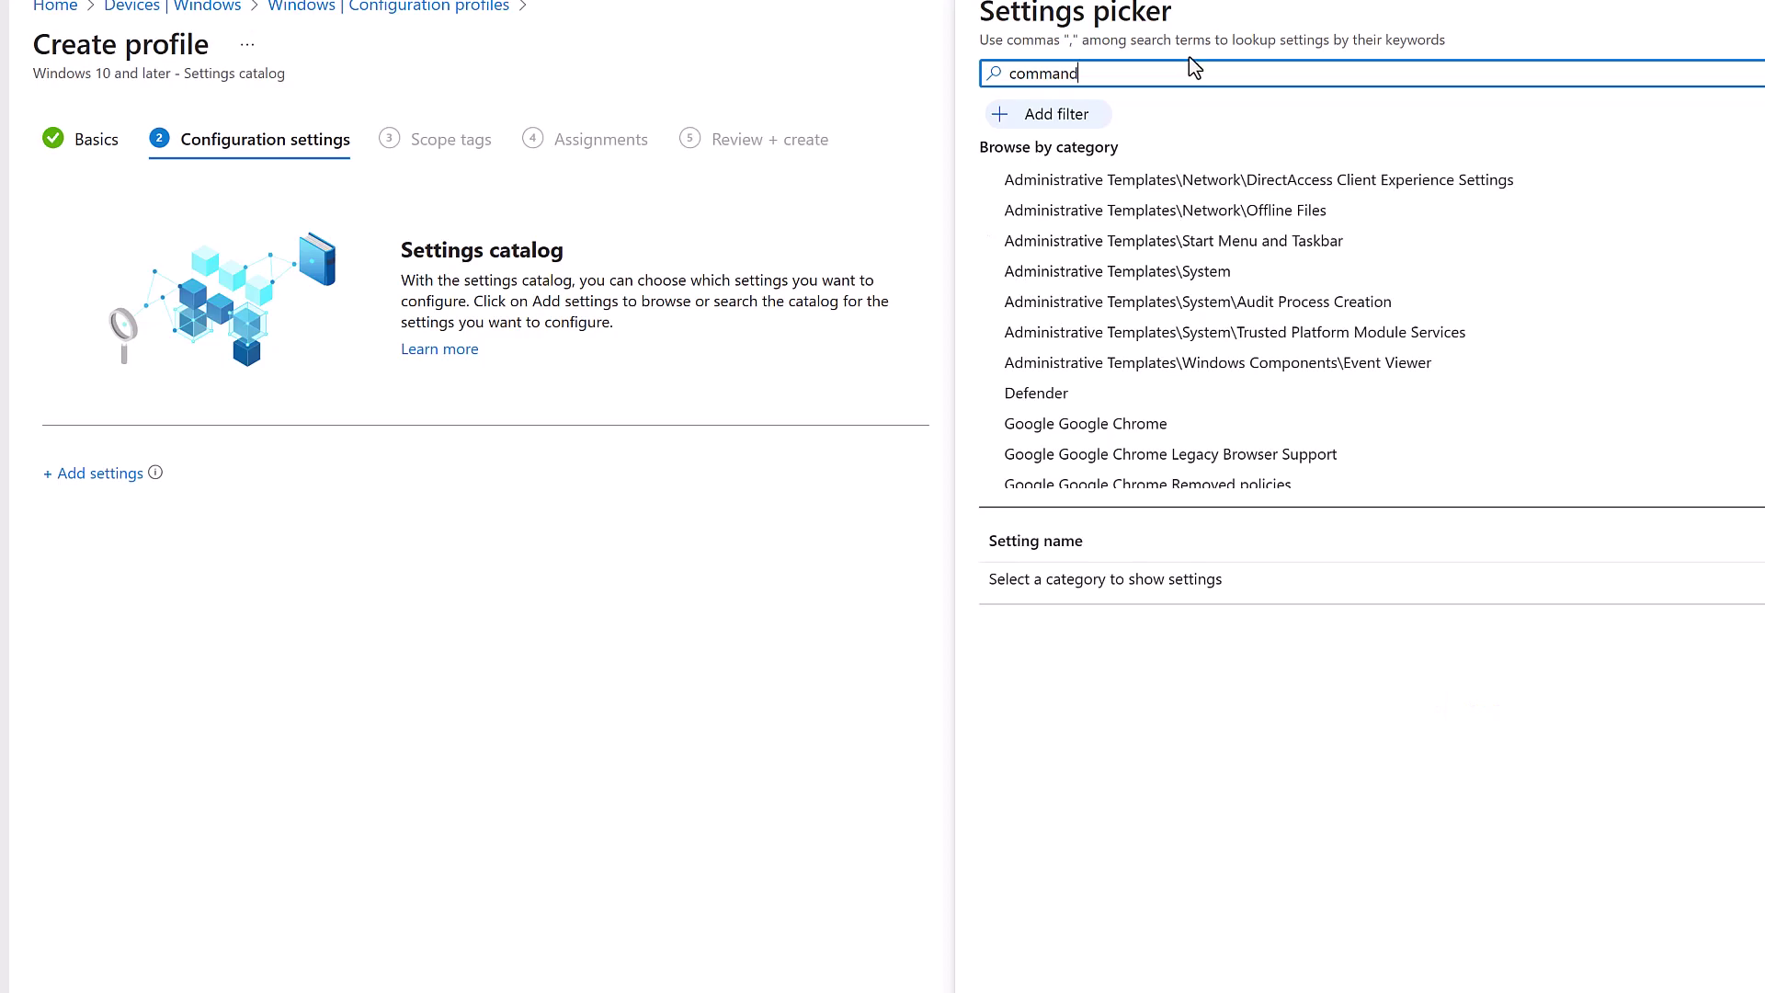
{"action": "scroll", "coordinate": [1510, 206], "scroll_direction": "down", "scroll_amount": 2}
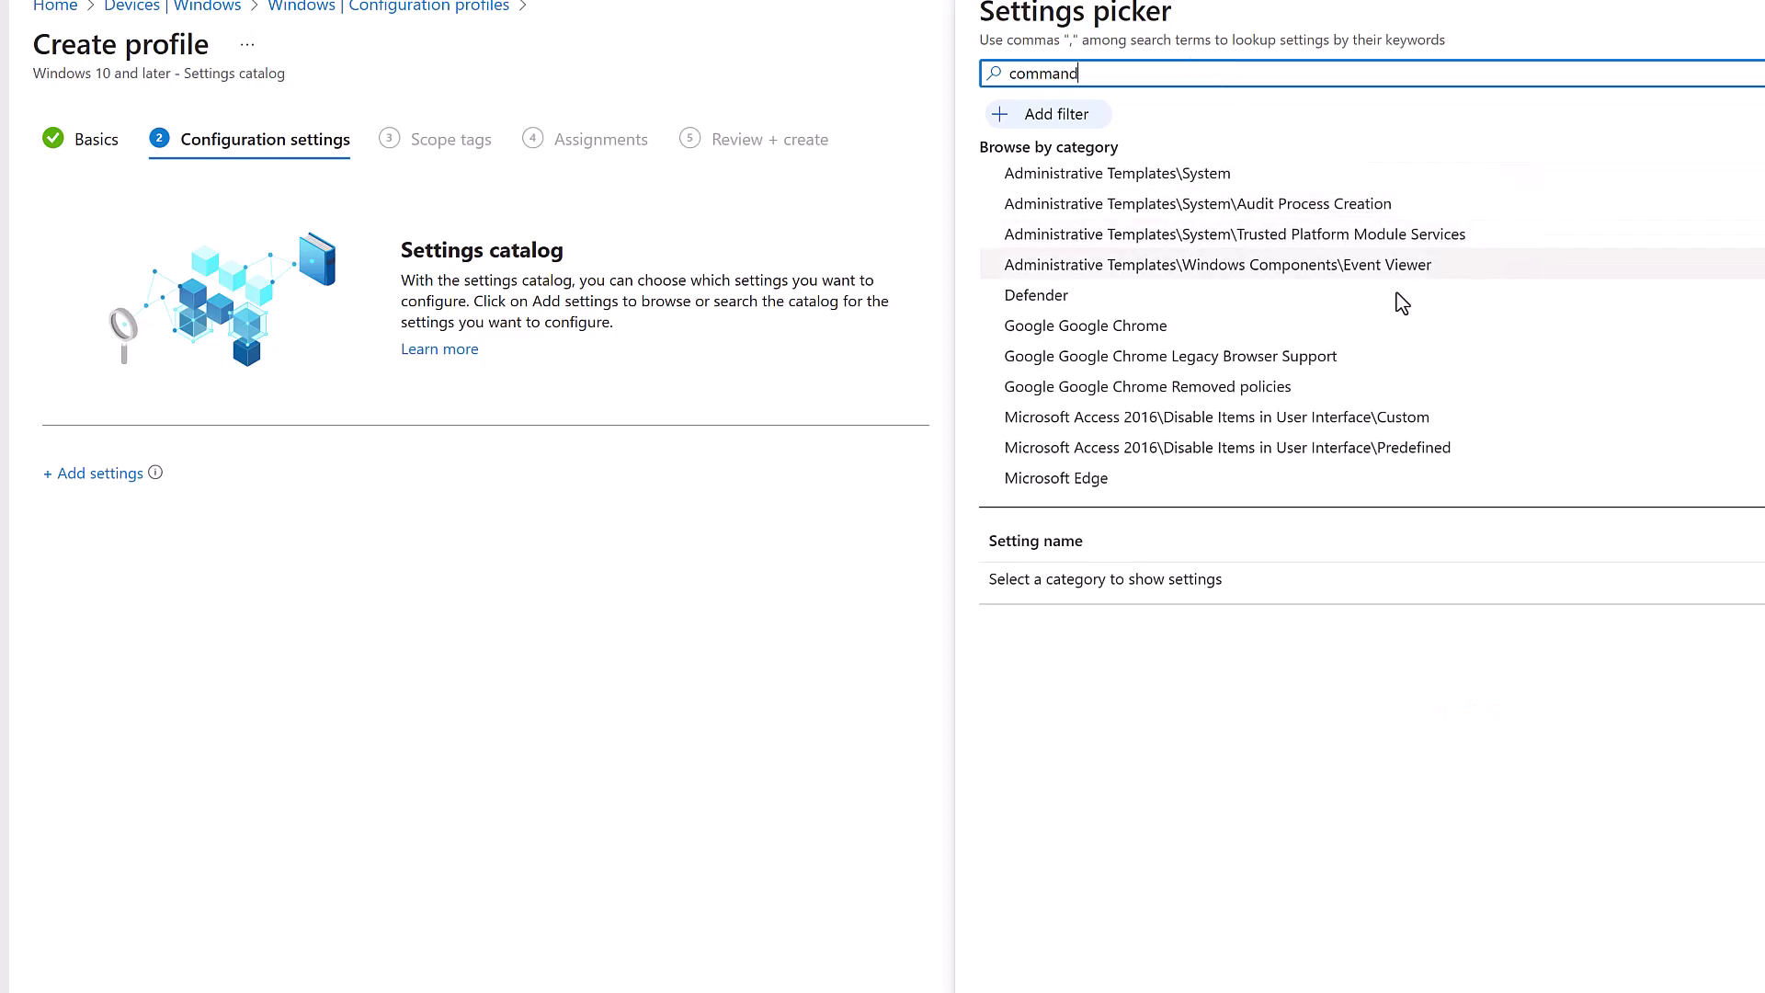
{"action": "scroll", "coordinate": [1417, 302], "scroll_direction": "down", "scroll_amount": 1}
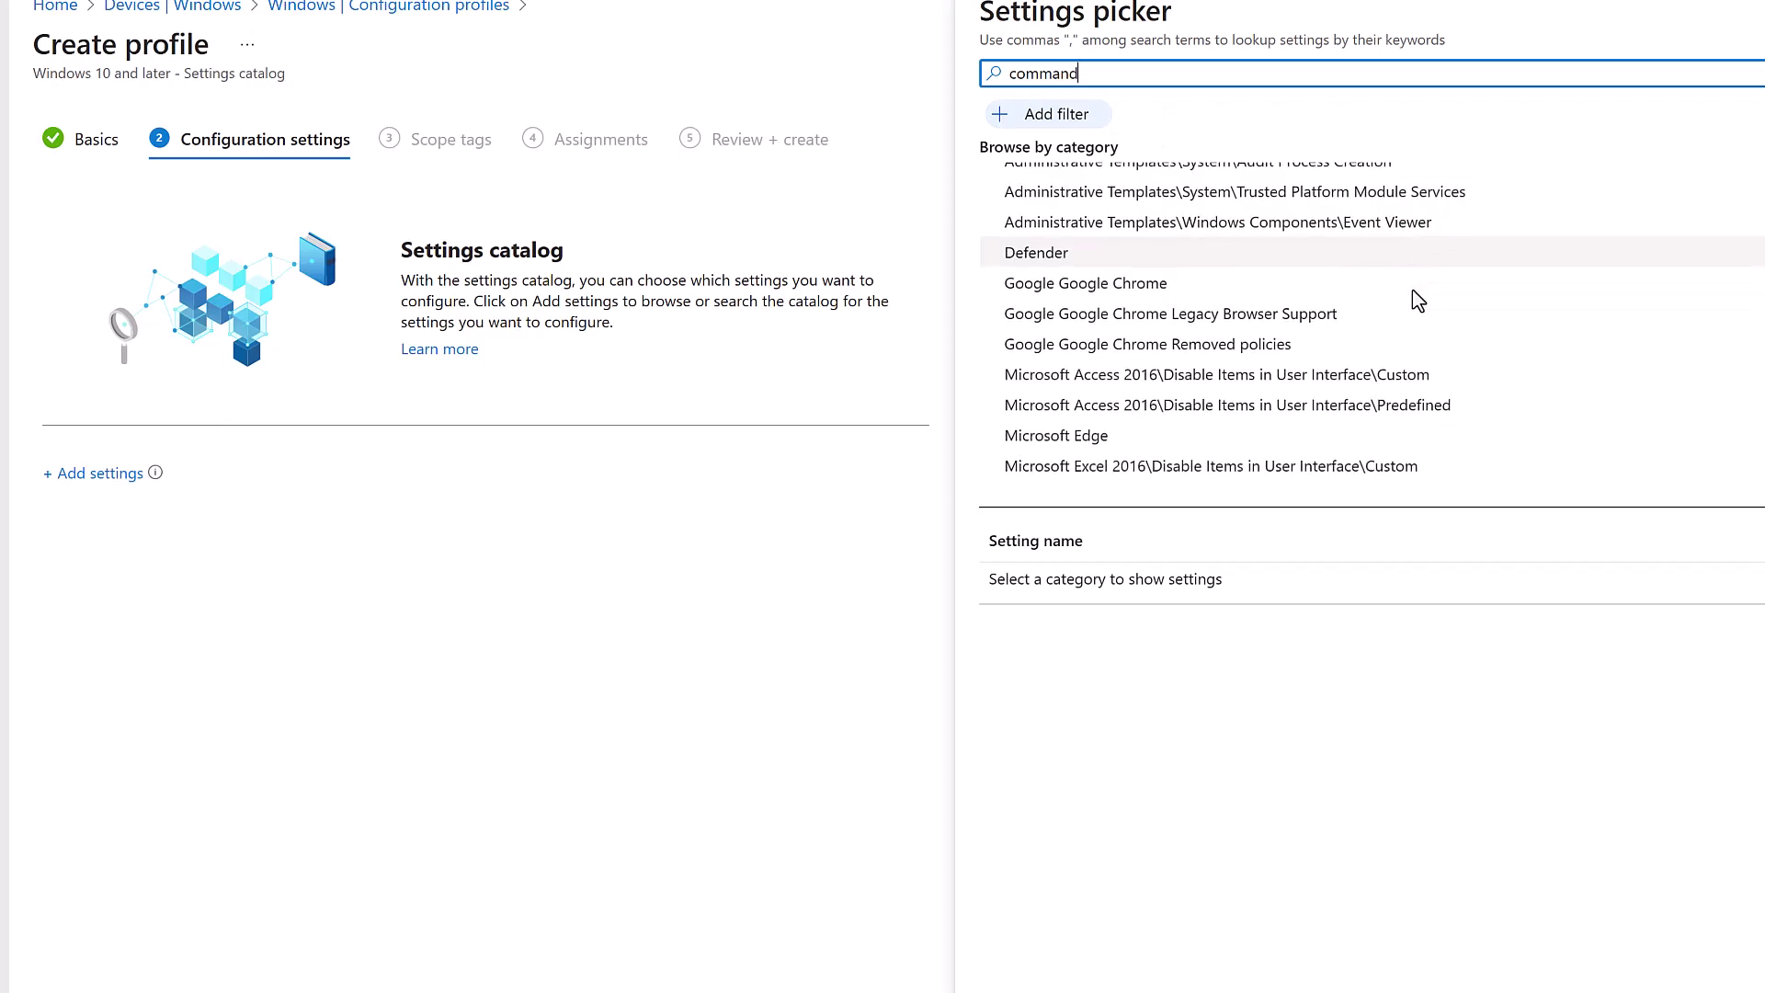
{"action": "scroll", "coordinate": [1438, 374], "scroll_direction": "up", "scroll_amount": 2}
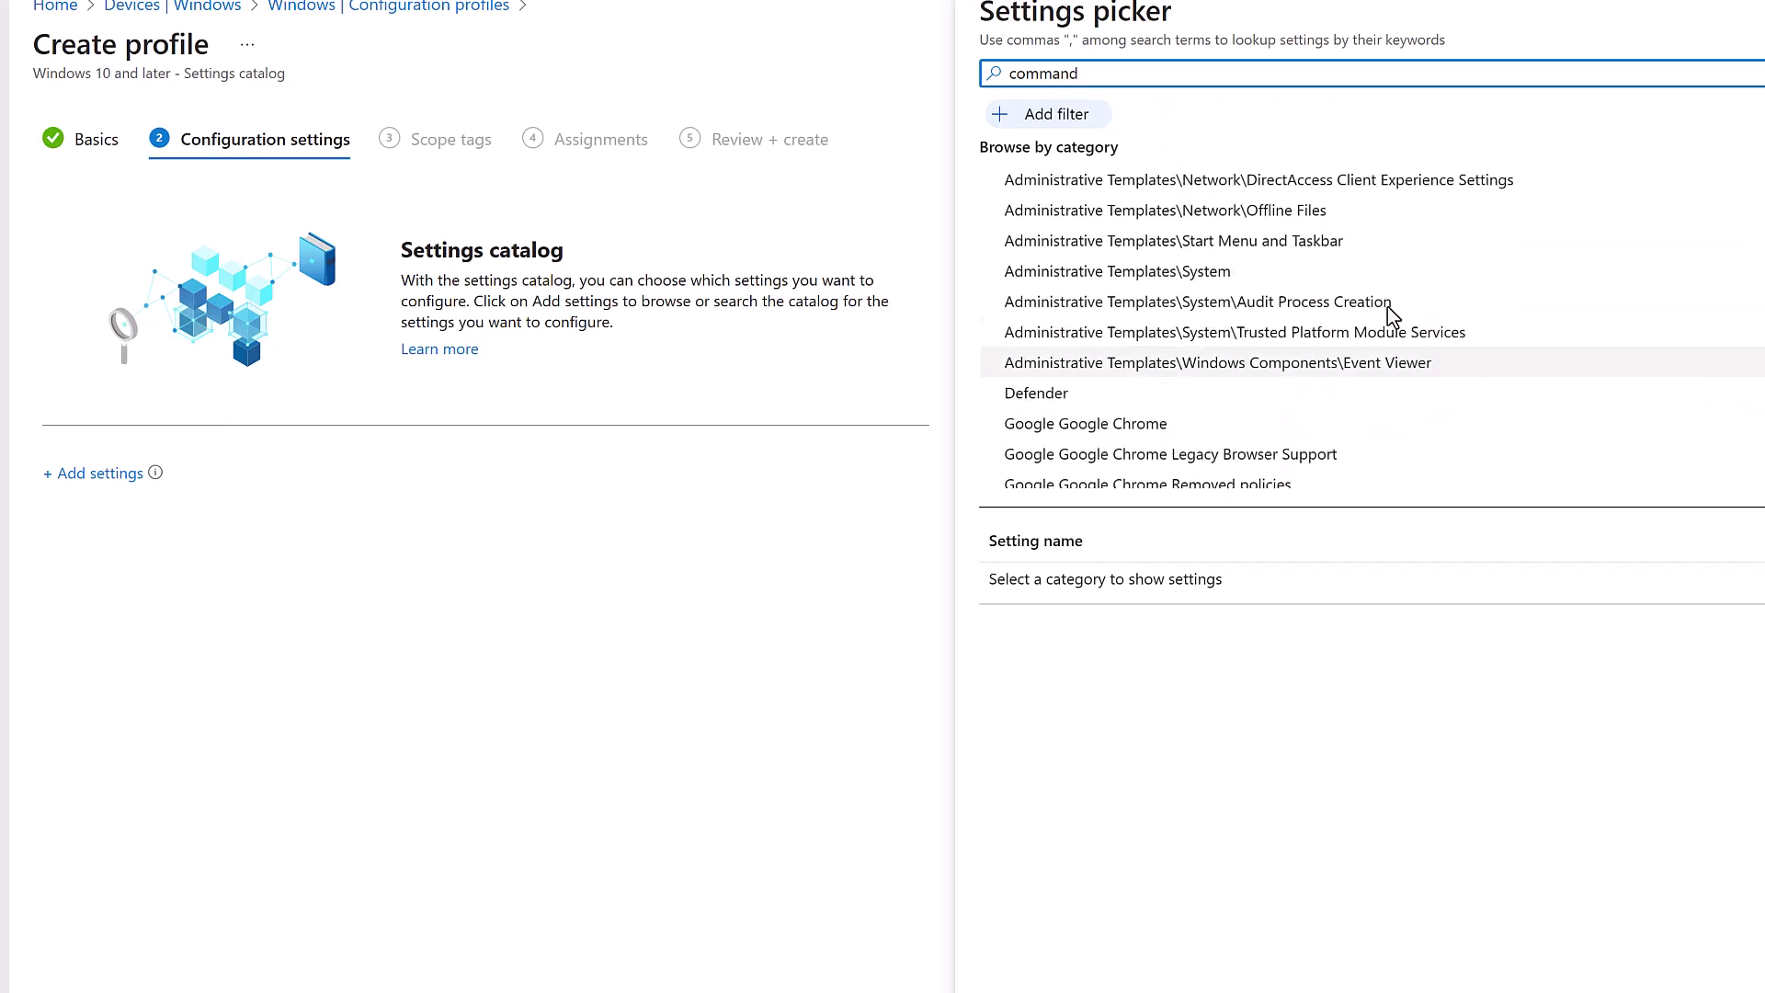
{"action": "left_click", "coordinate": [1192, 273]}
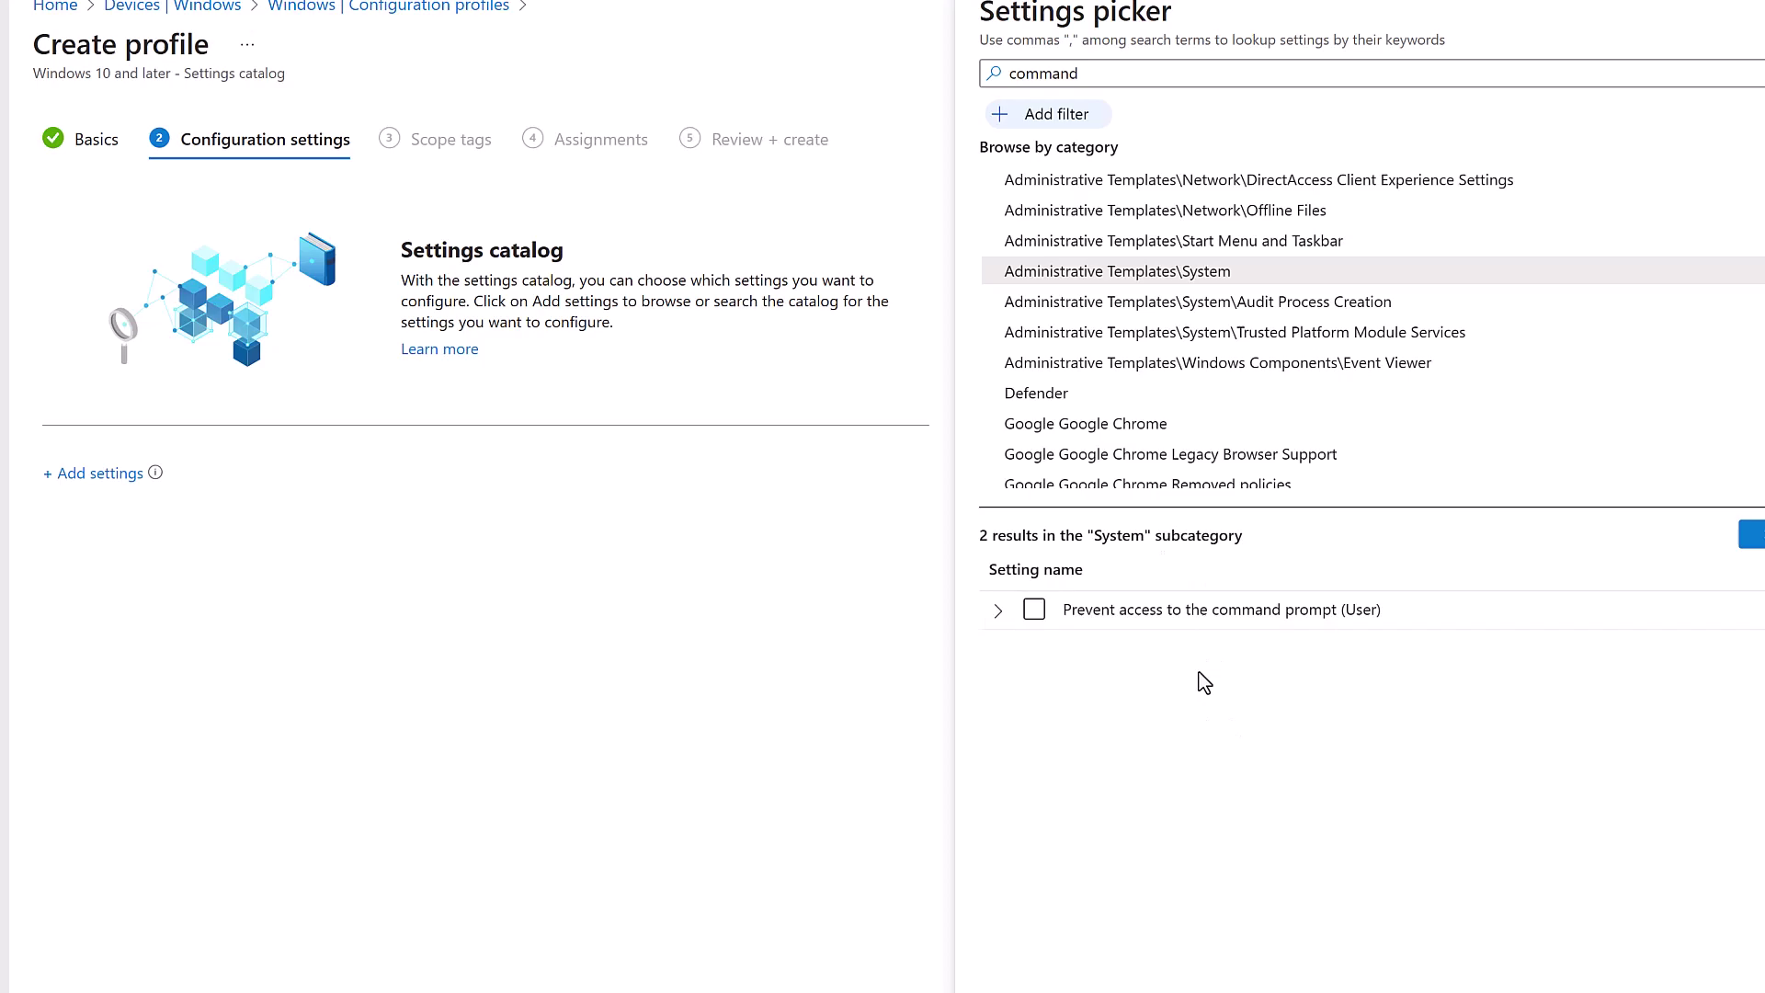
{"action": "left_click", "coordinate": [999, 611]}
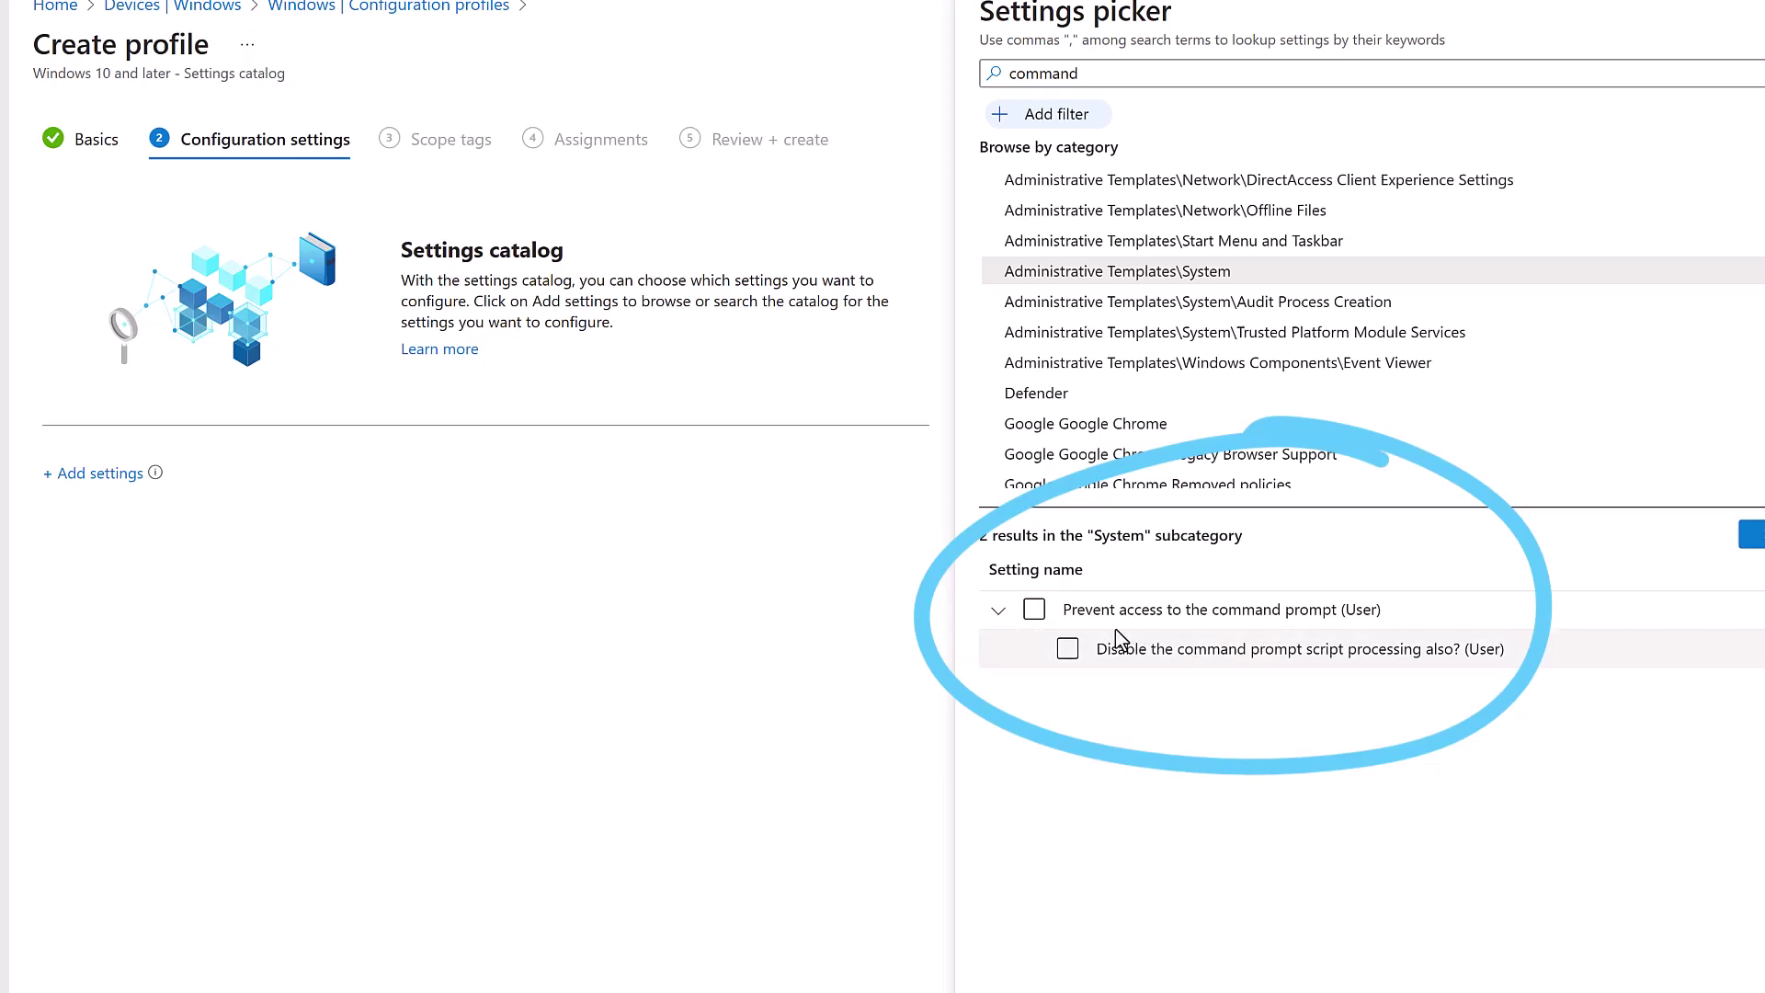
{"action": "left_click", "coordinate": [1033, 611]}
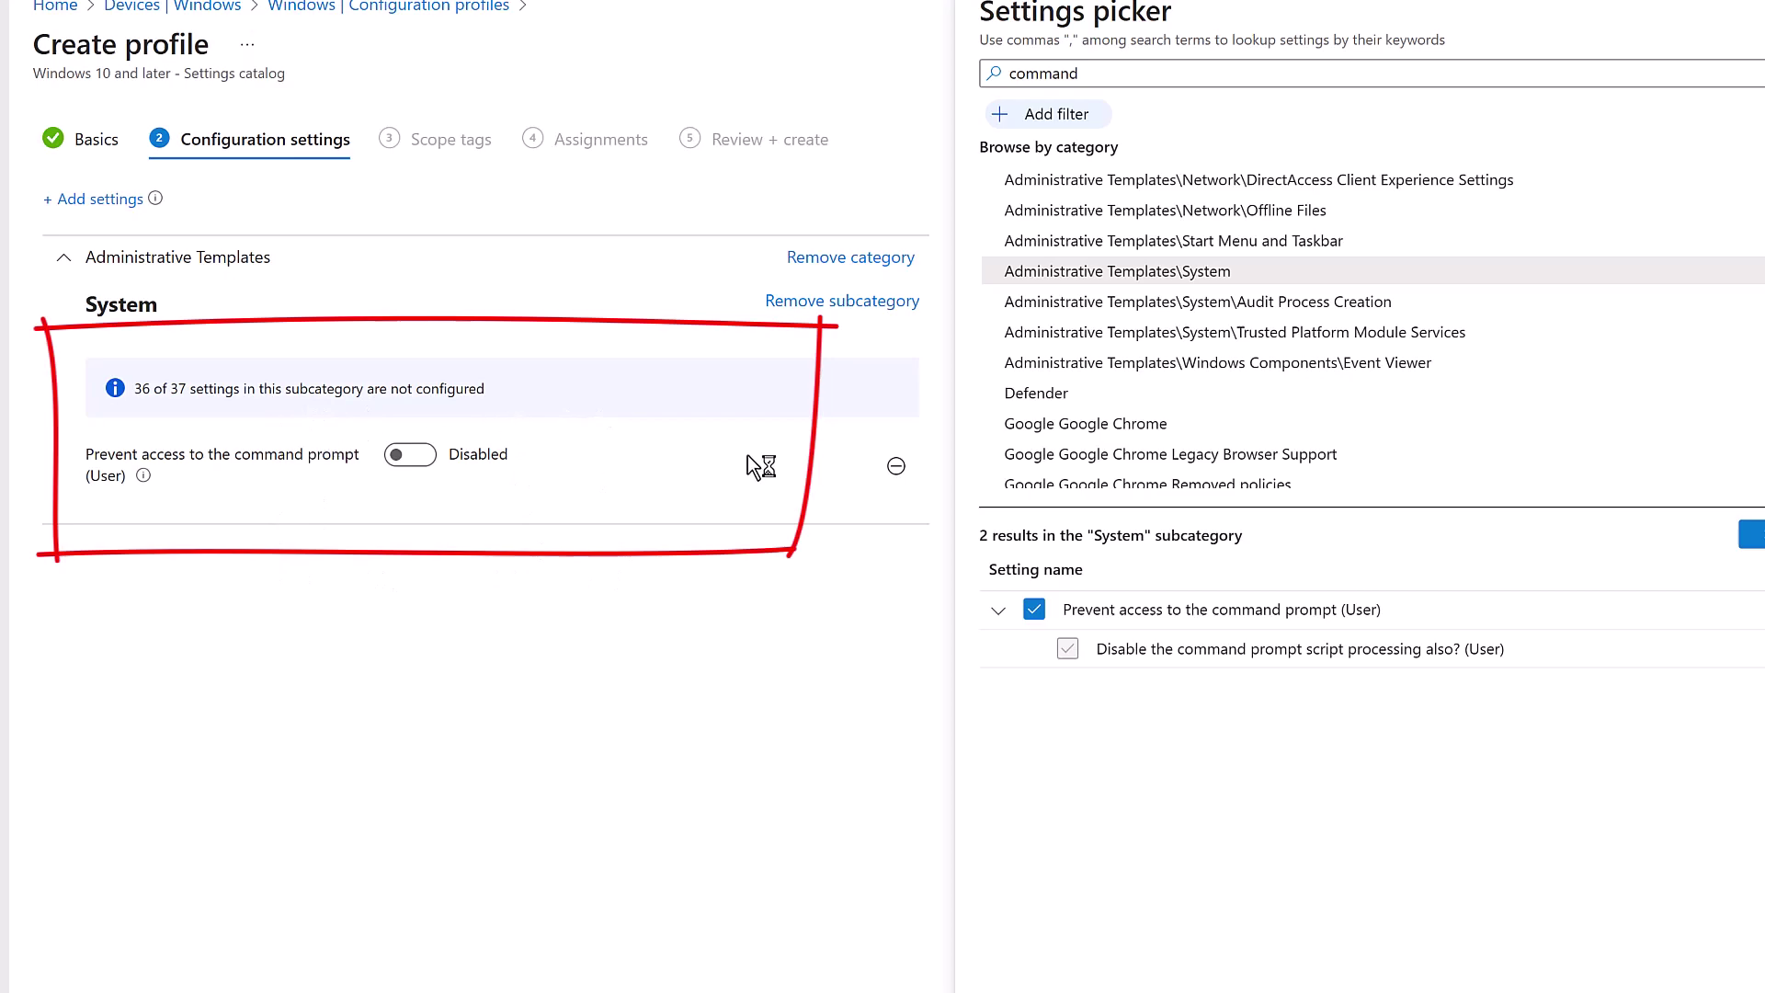
Step: Switch 'Prevent access to the command prompt' to Enabled, keeping script processing at No
{"action": "left_click", "coordinate": [433, 460]}
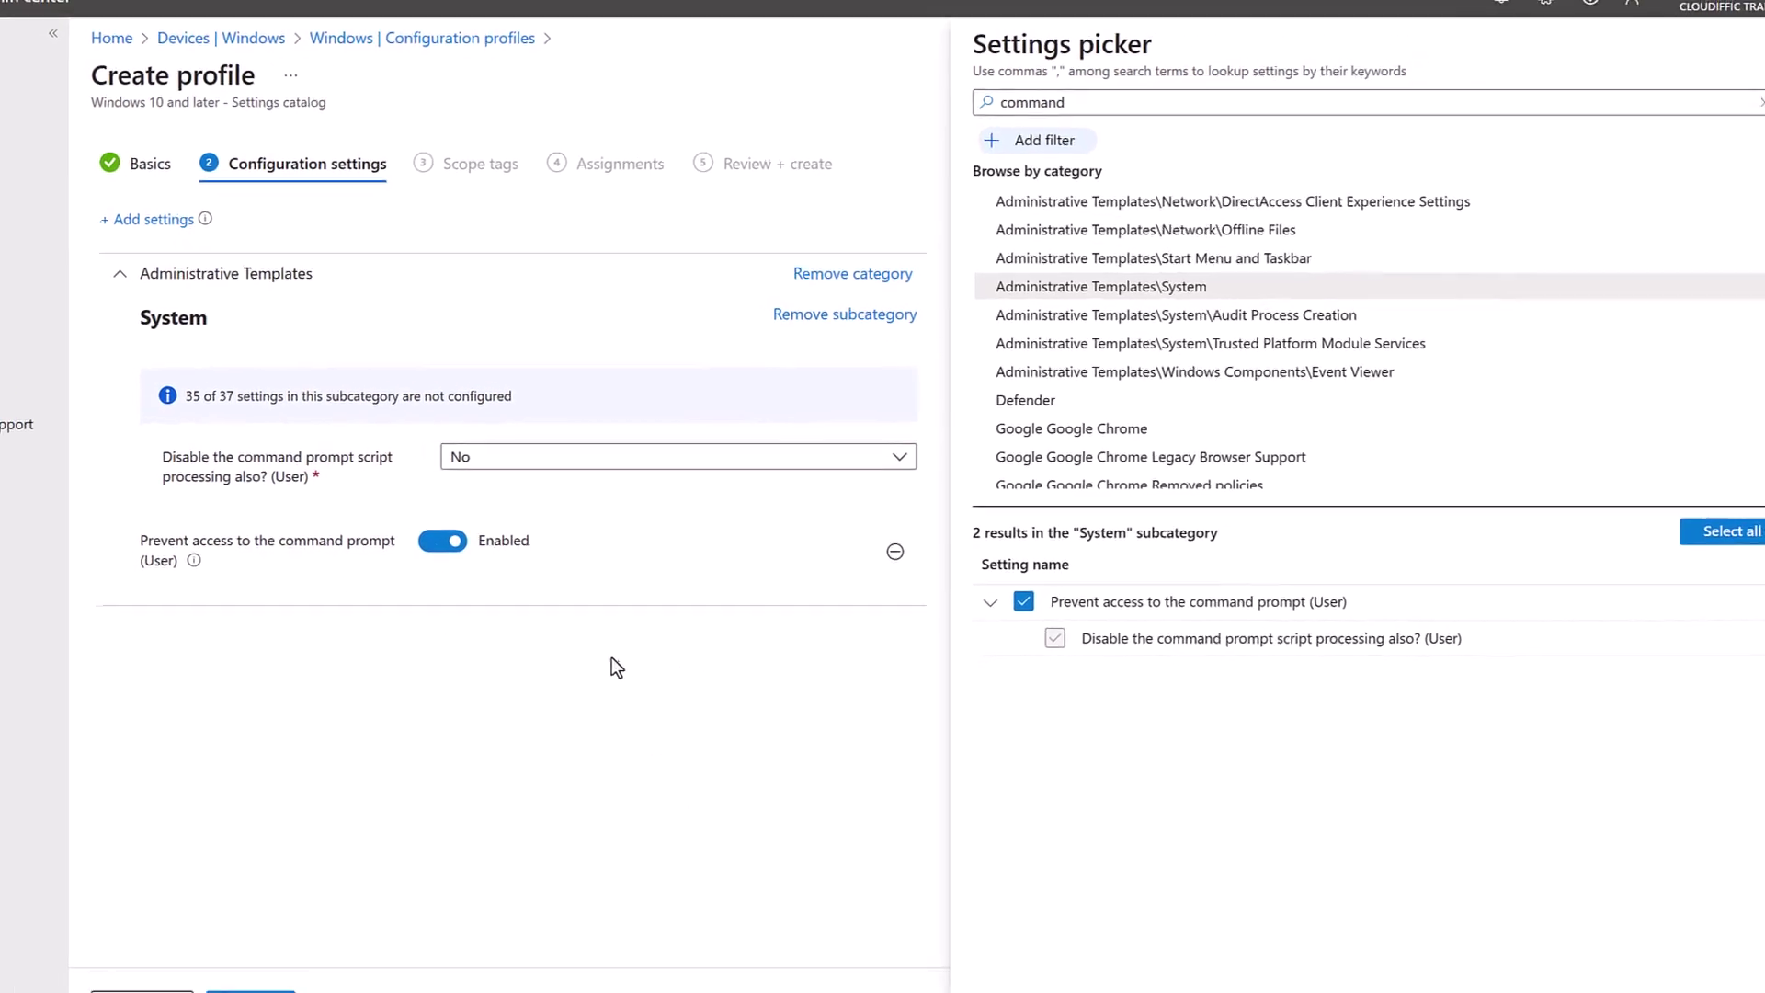
Step: Move past the scope tags and assign the policy to All users
{"action": "left_click", "coordinate": [319, 949]}
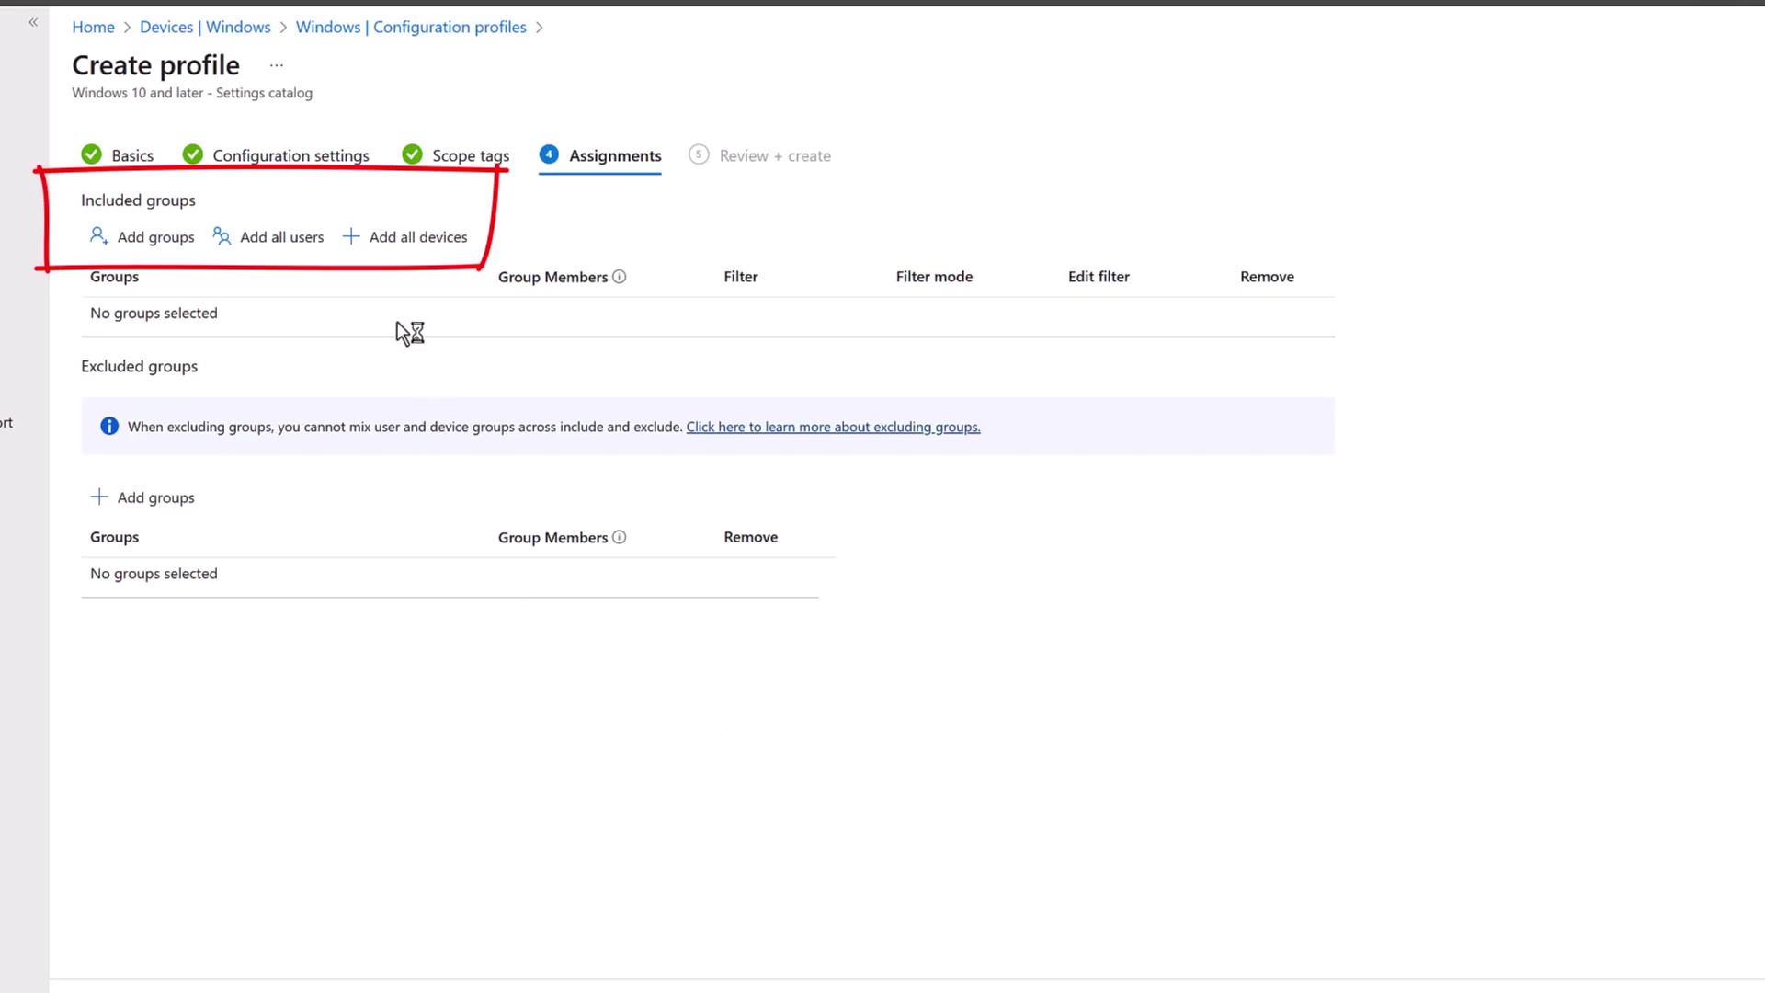
{"action": "left_click", "coordinate": [283, 239]}
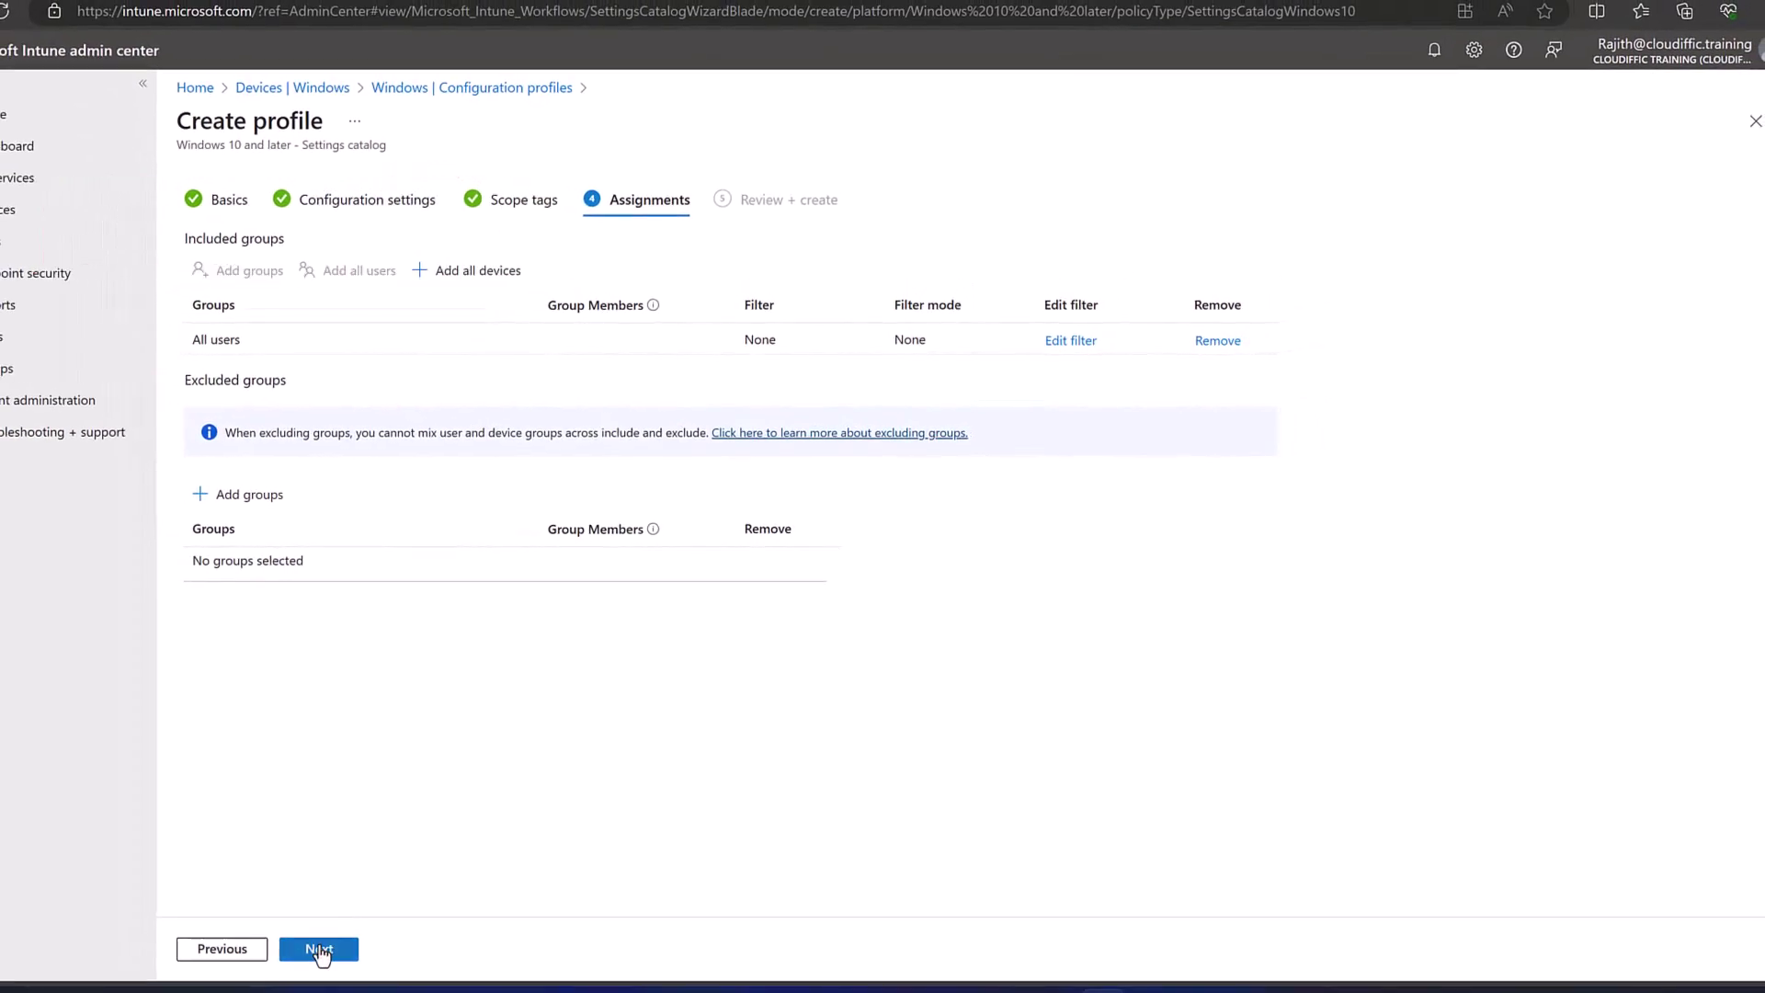
{"action": "left_click", "coordinate": [317, 949]}
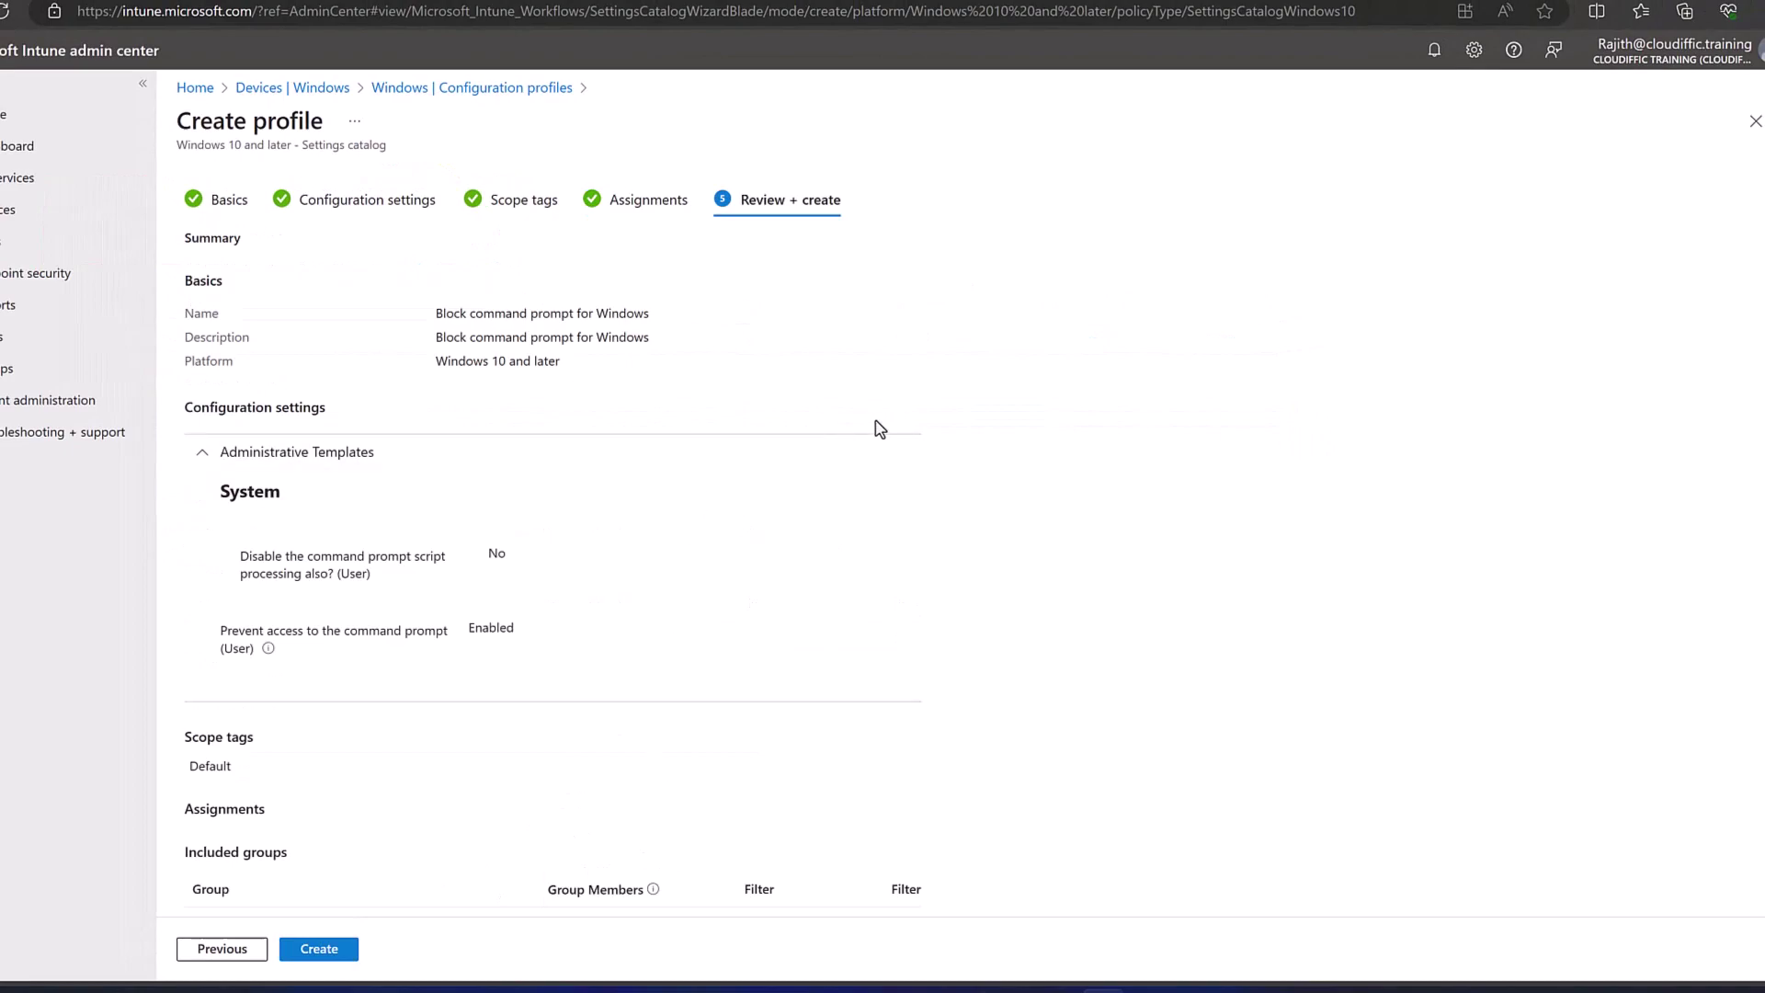
{"action": "scroll", "coordinate": [874, 427], "scroll_direction": "down", "scroll_amount": 1}
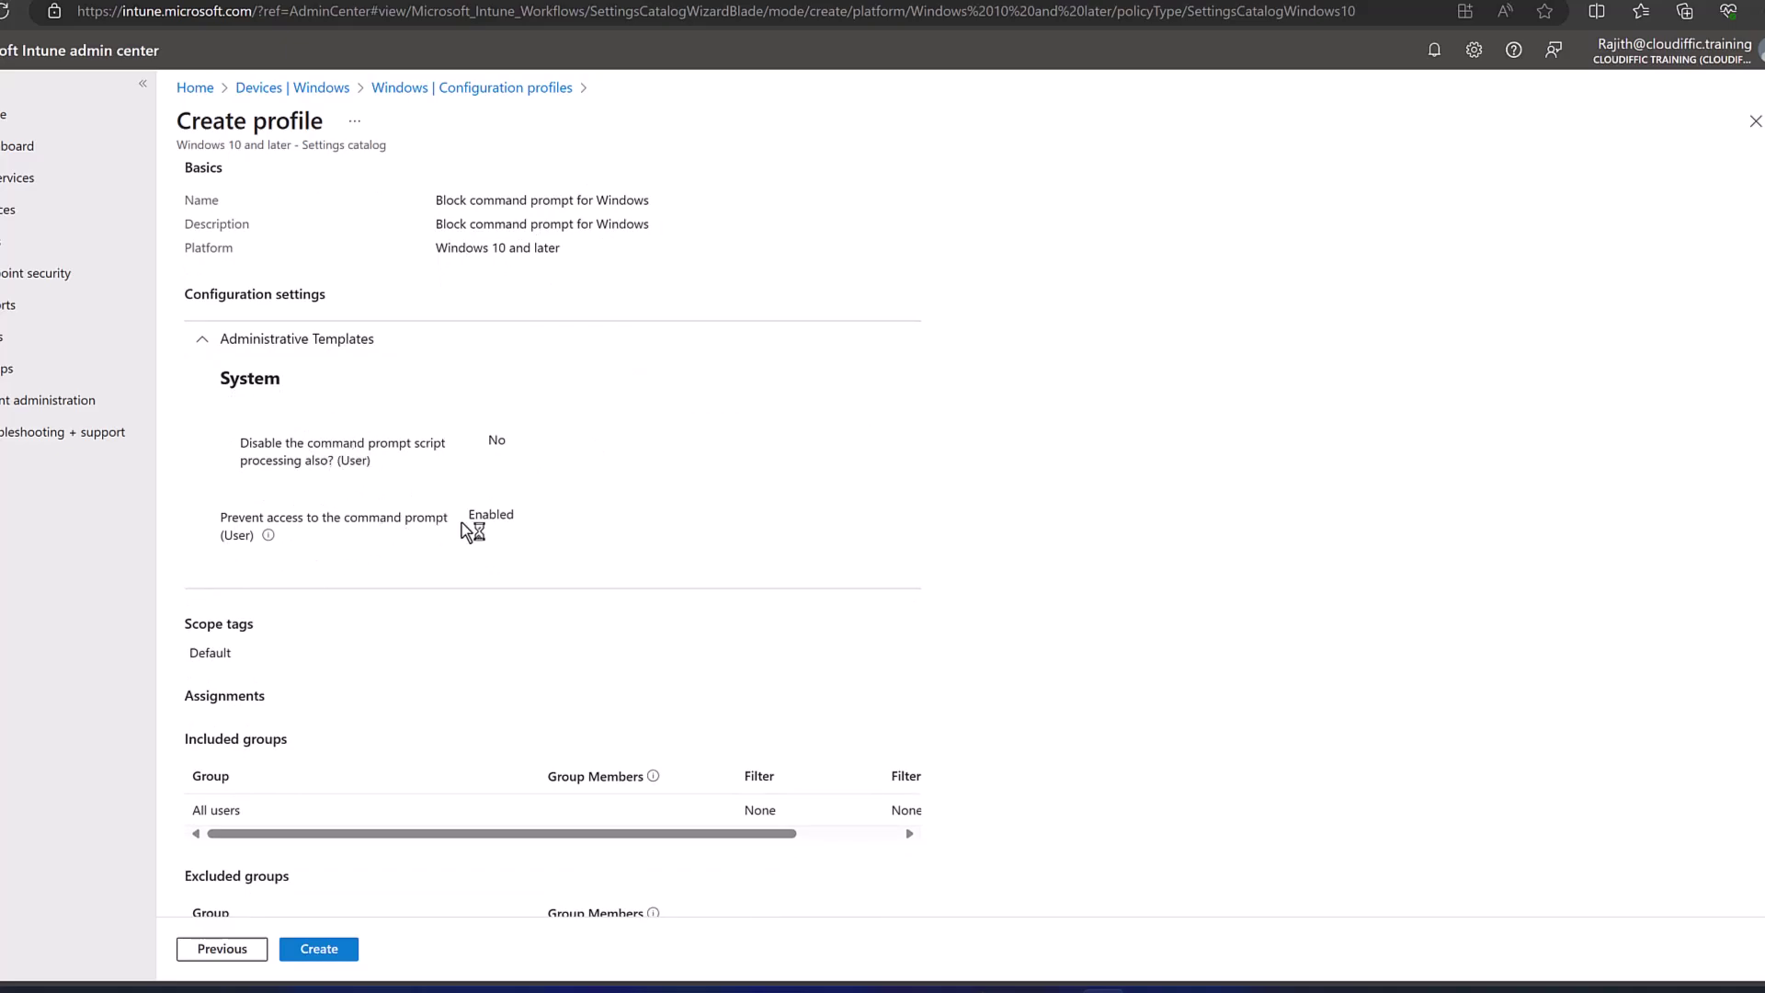
{"action": "scroll", "coordinate": [776, 536], "scroll_direction": "down", "scroll_amount": 1}
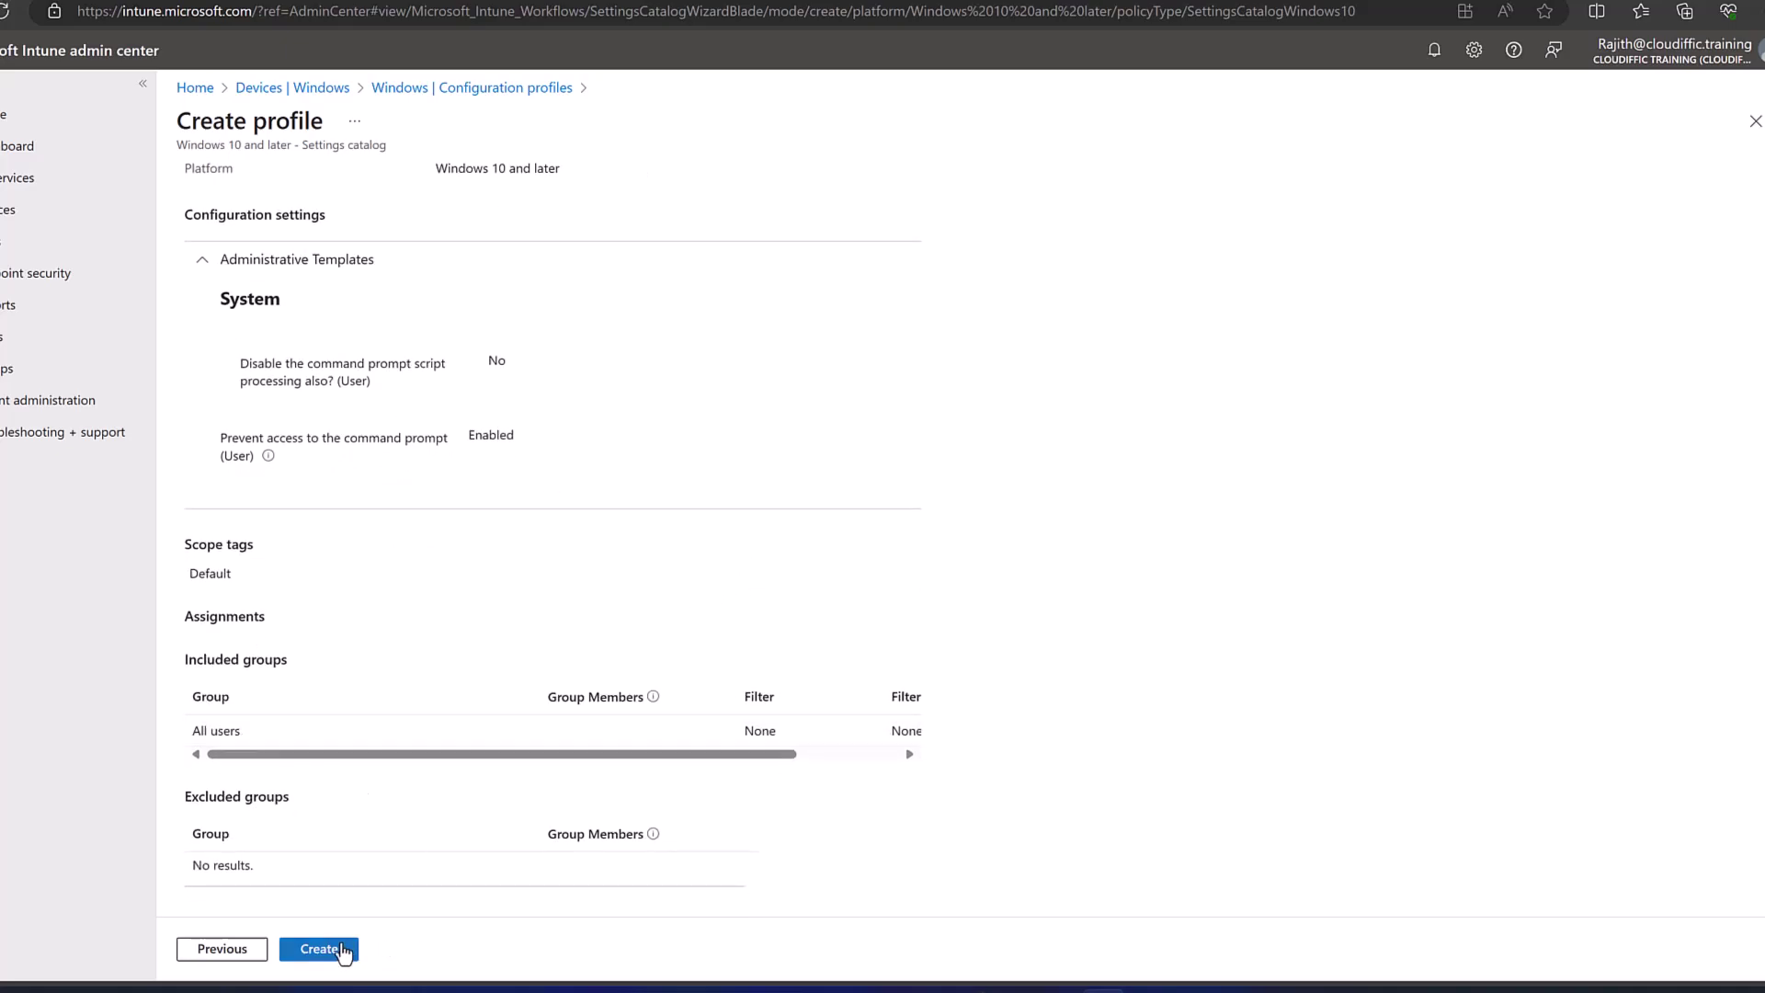
Step: Create the policy and refresh the list to see it among five configuration profiles
{"action": "left_click", "coordinate": [342, 951]}
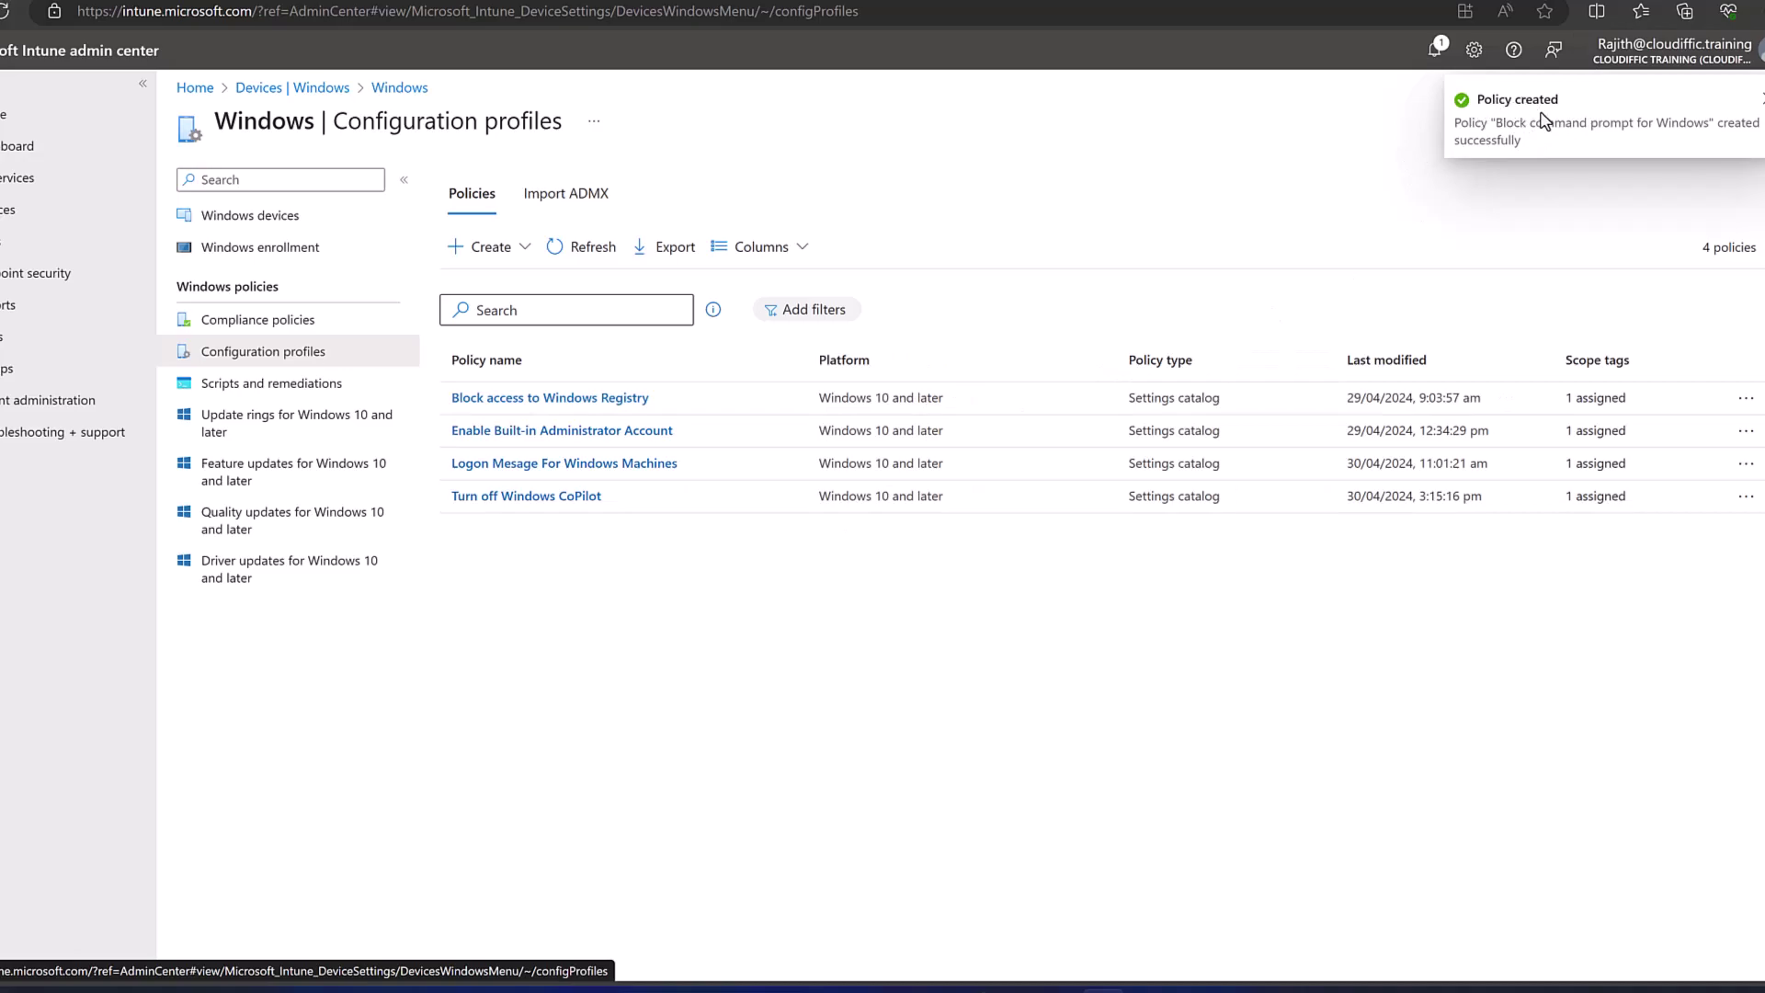
{"action": "left_click", "coordinate": [591, 250]}
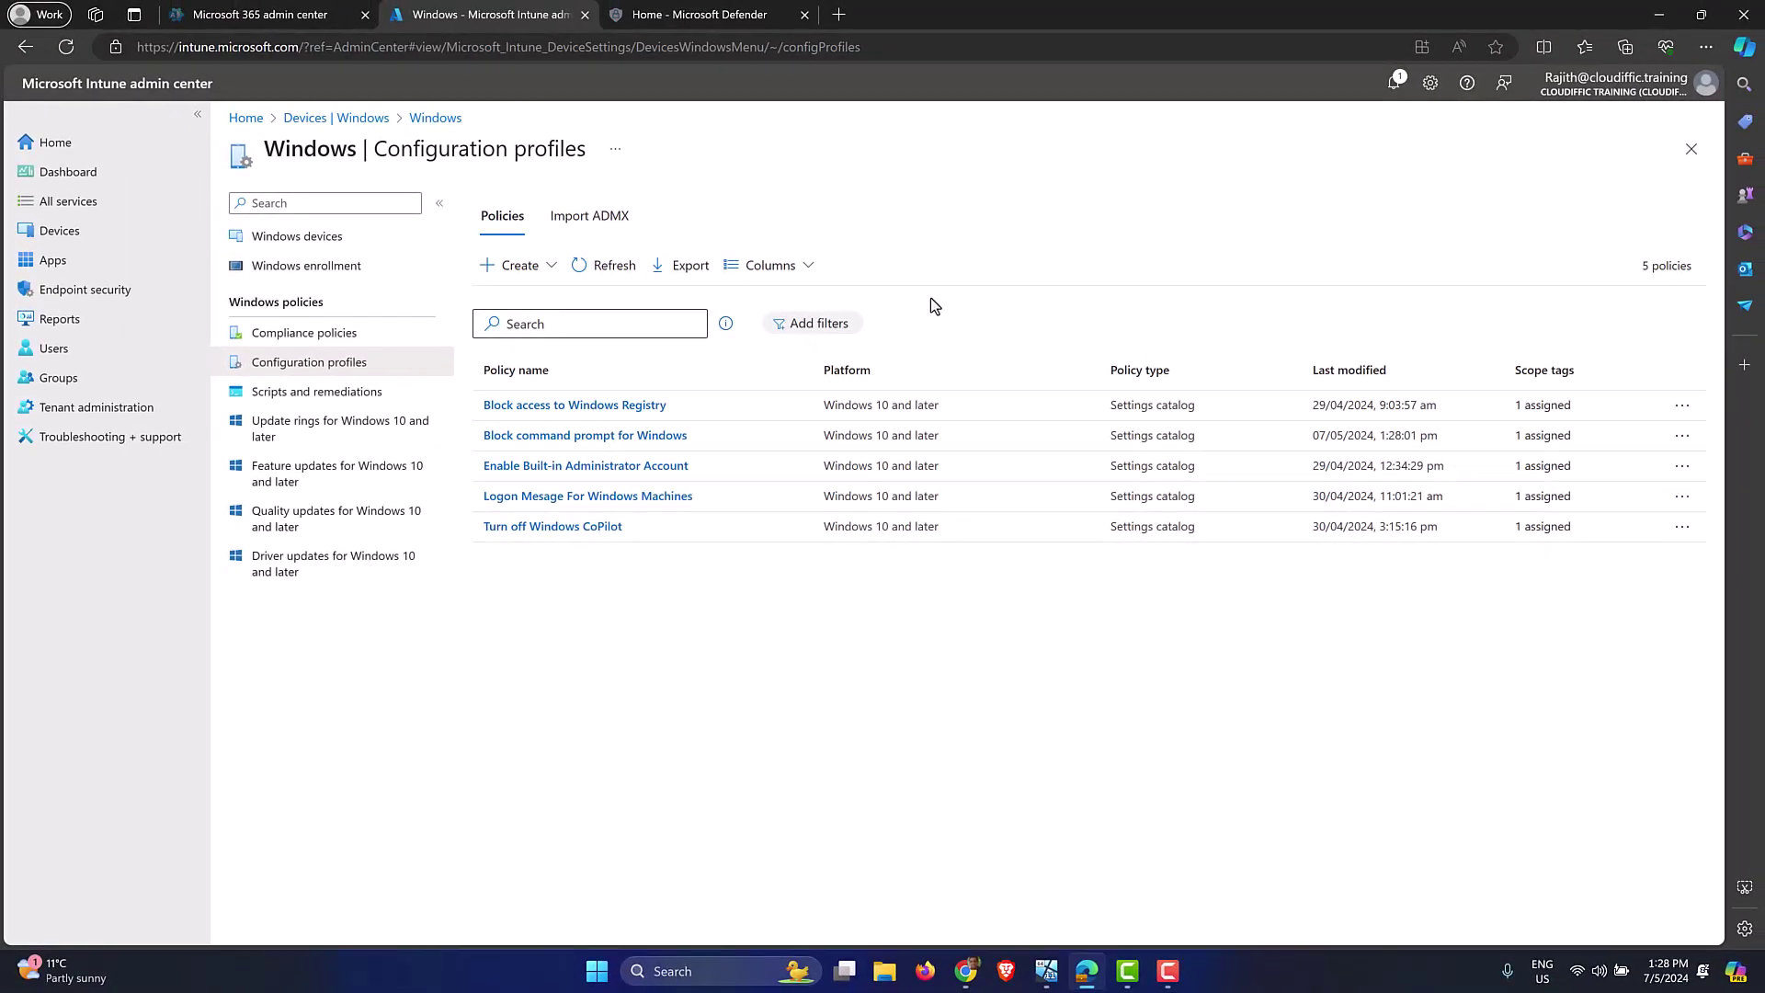
Step: Open the CLOUDIFFIC-PC device under Devices > Windows and request a confirmed Sync
{"action": "left_click", "coordinate": [37, 241]}
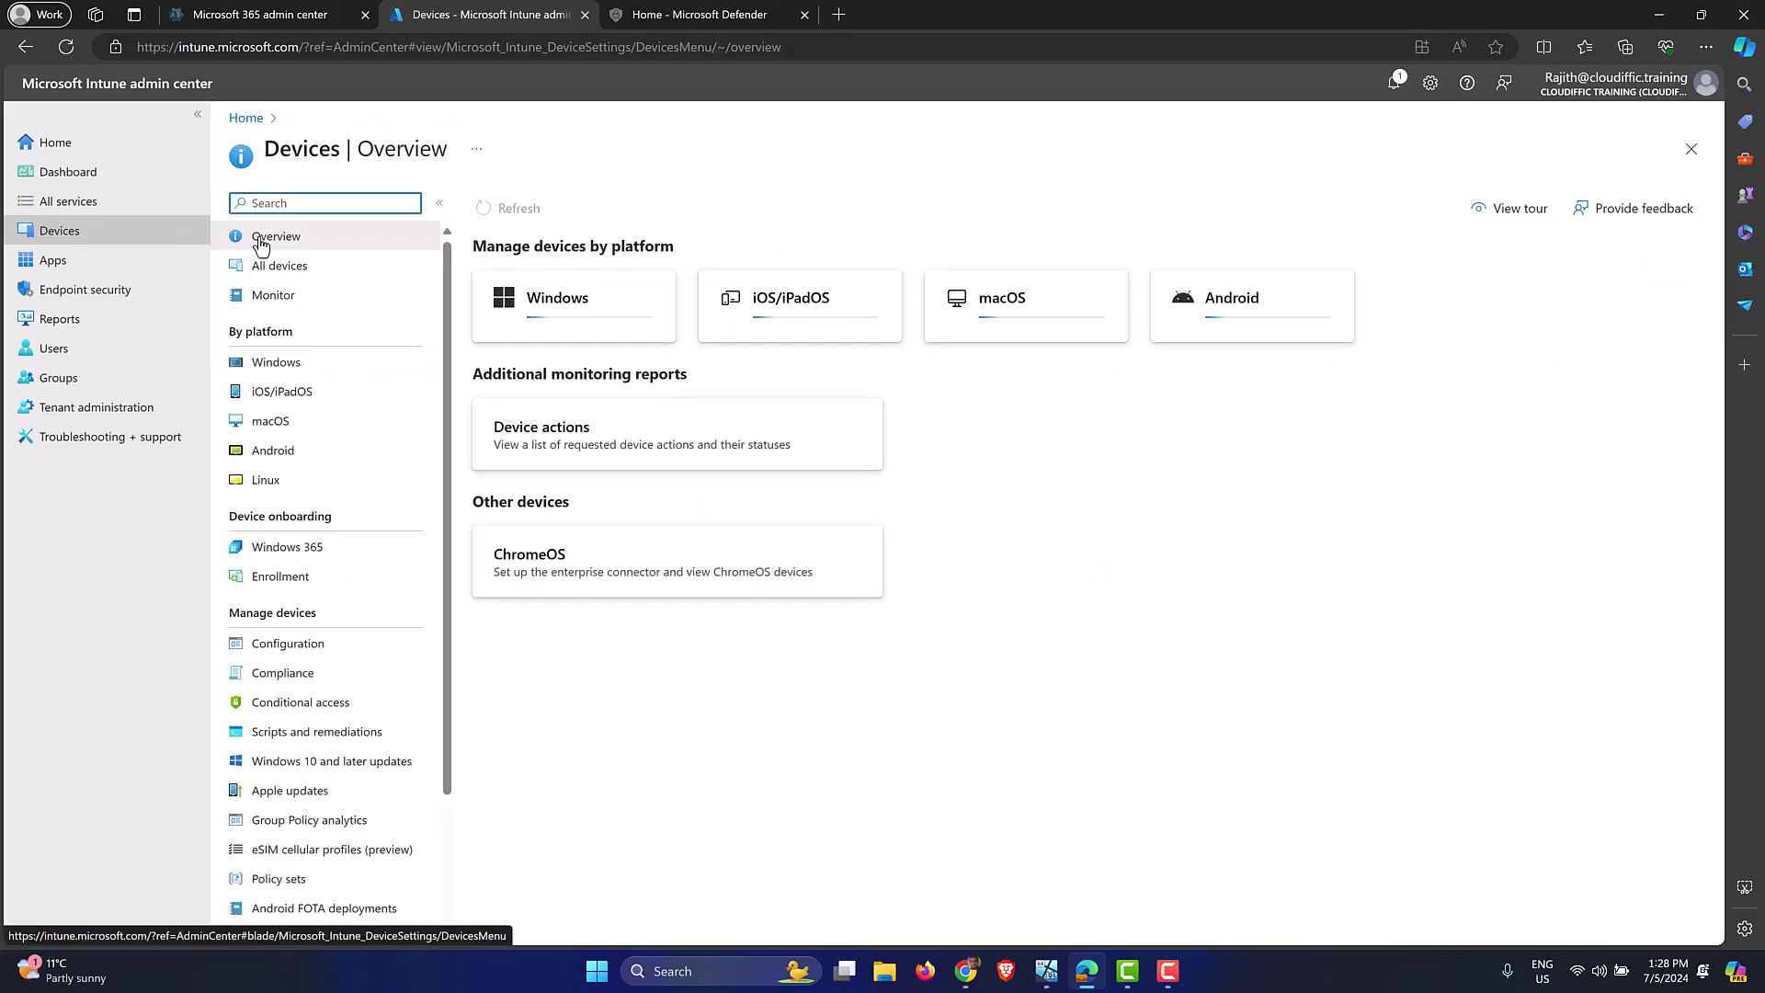
{"action": "left_click", "coordinate": [301, 372]}
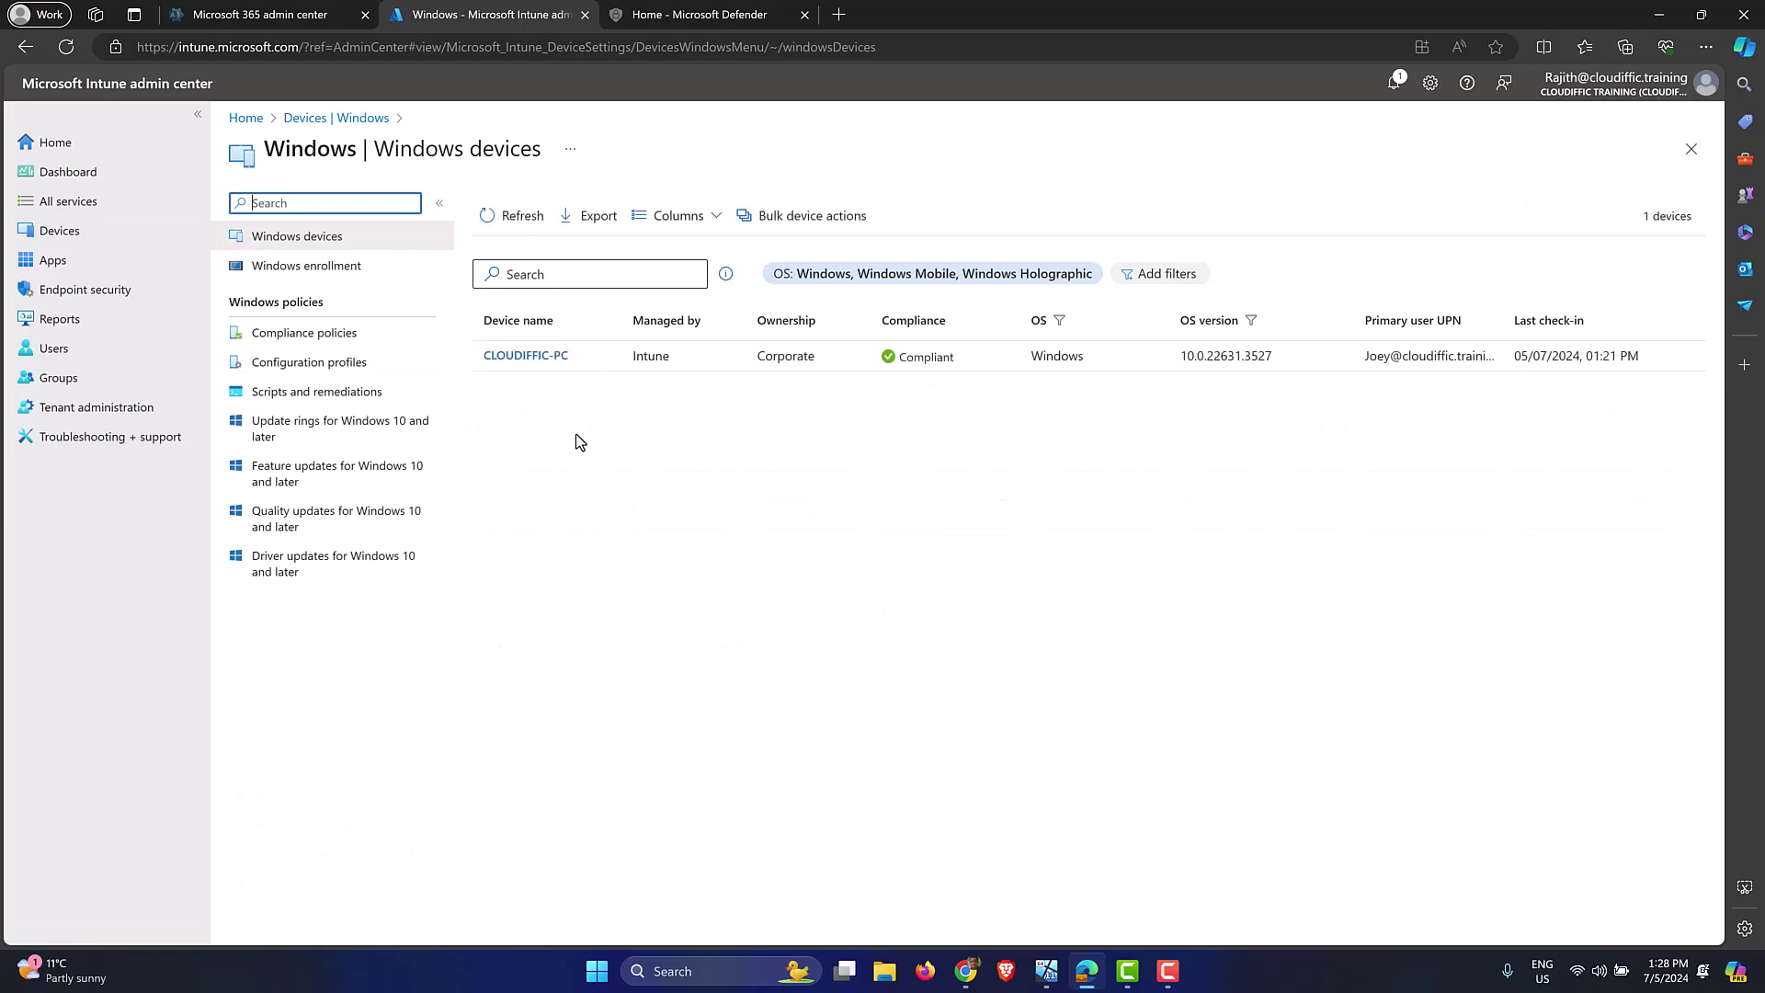
{"action": "left_click", "coordinate": [536, 357]}
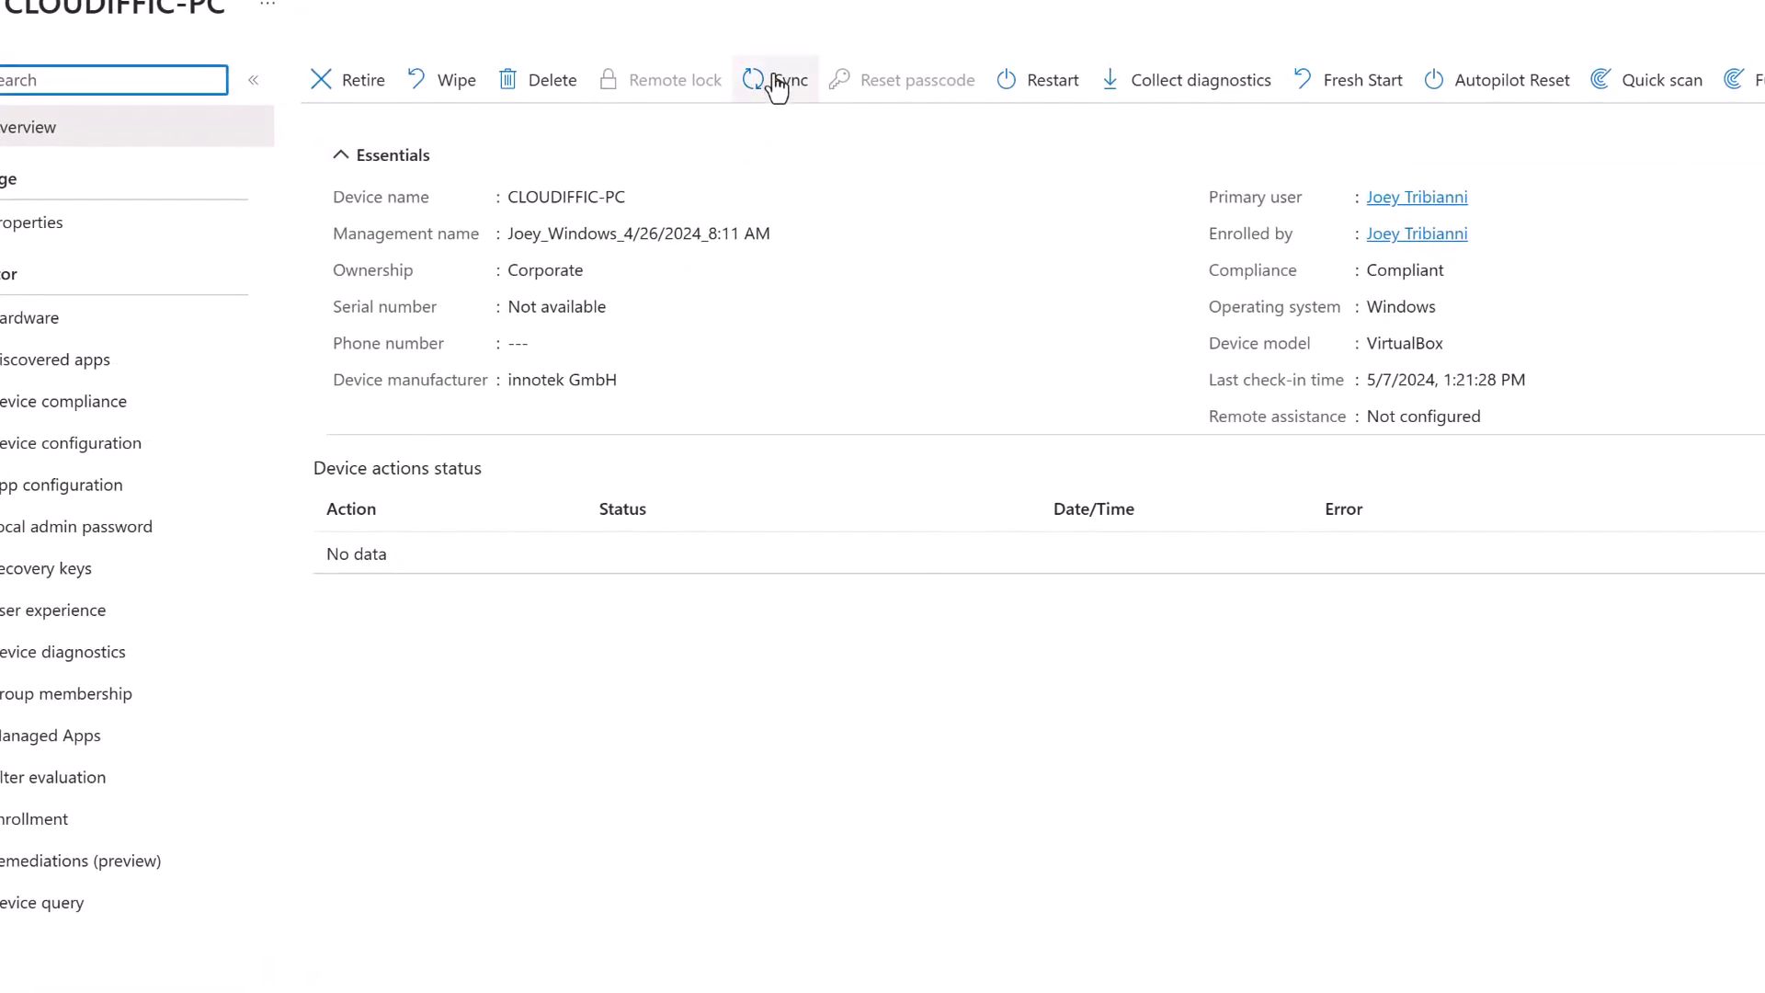
{"action": "left_click", "coordinate": [788, 93]}
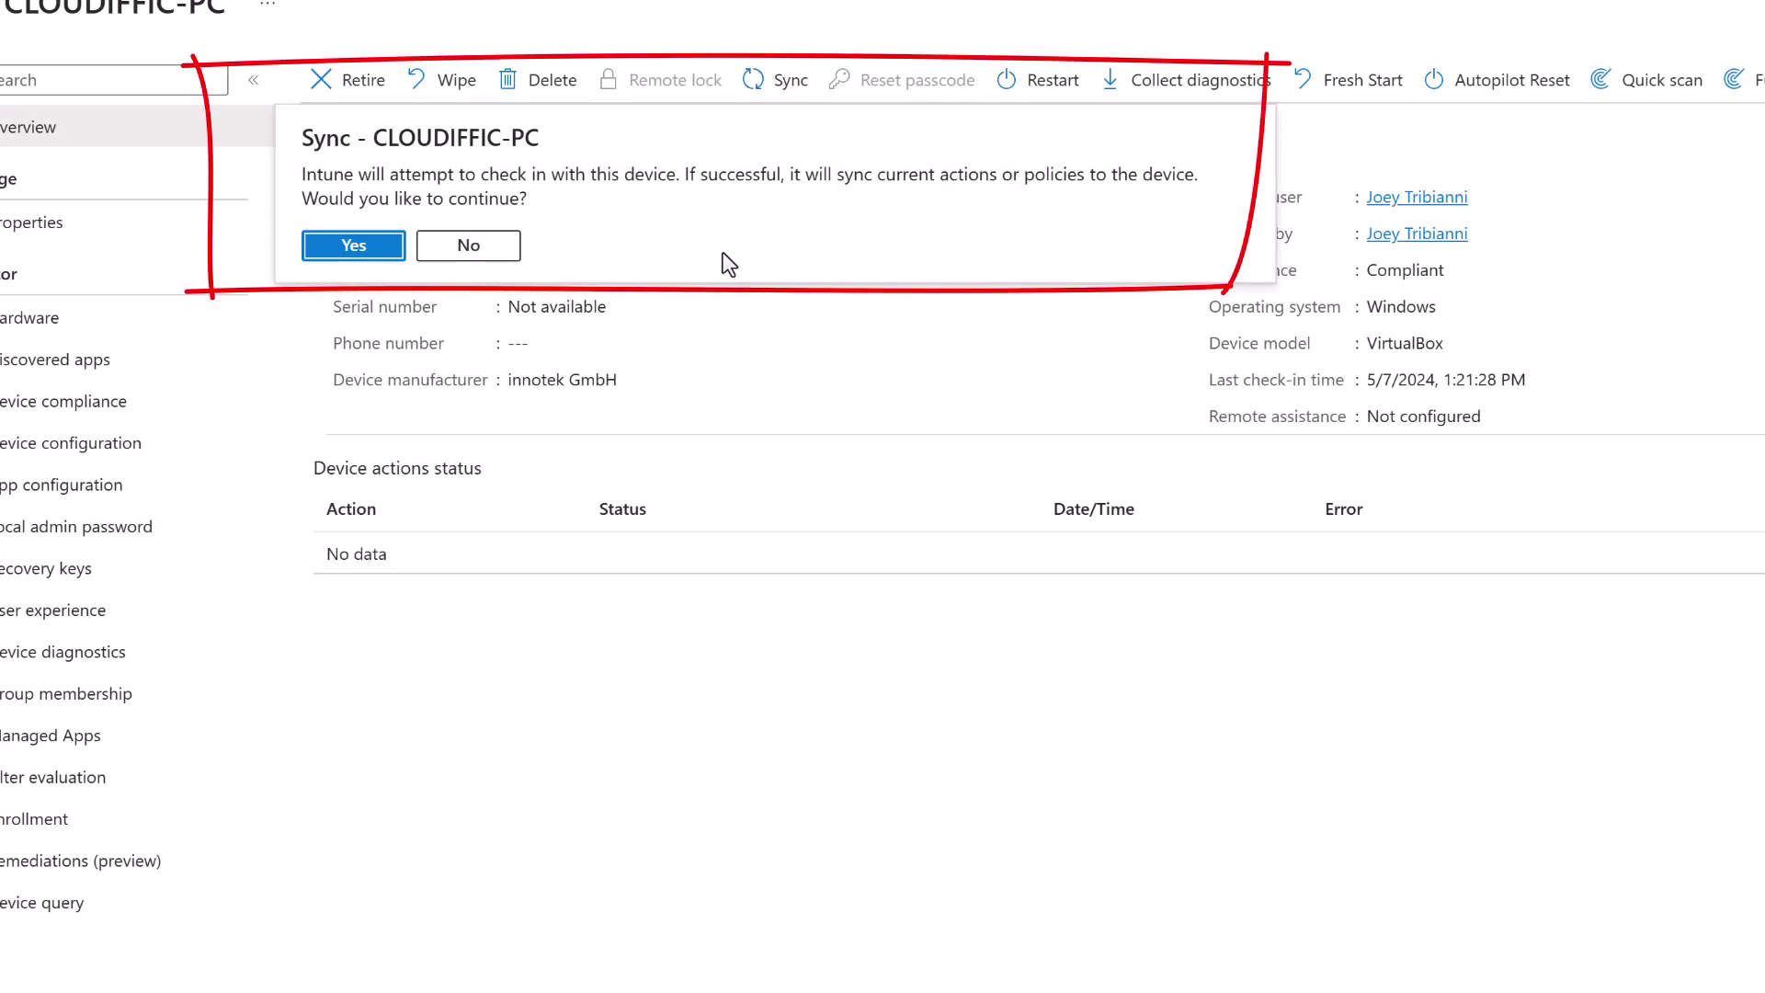
{"action": "left_click", "coordinate": [350, 248]}
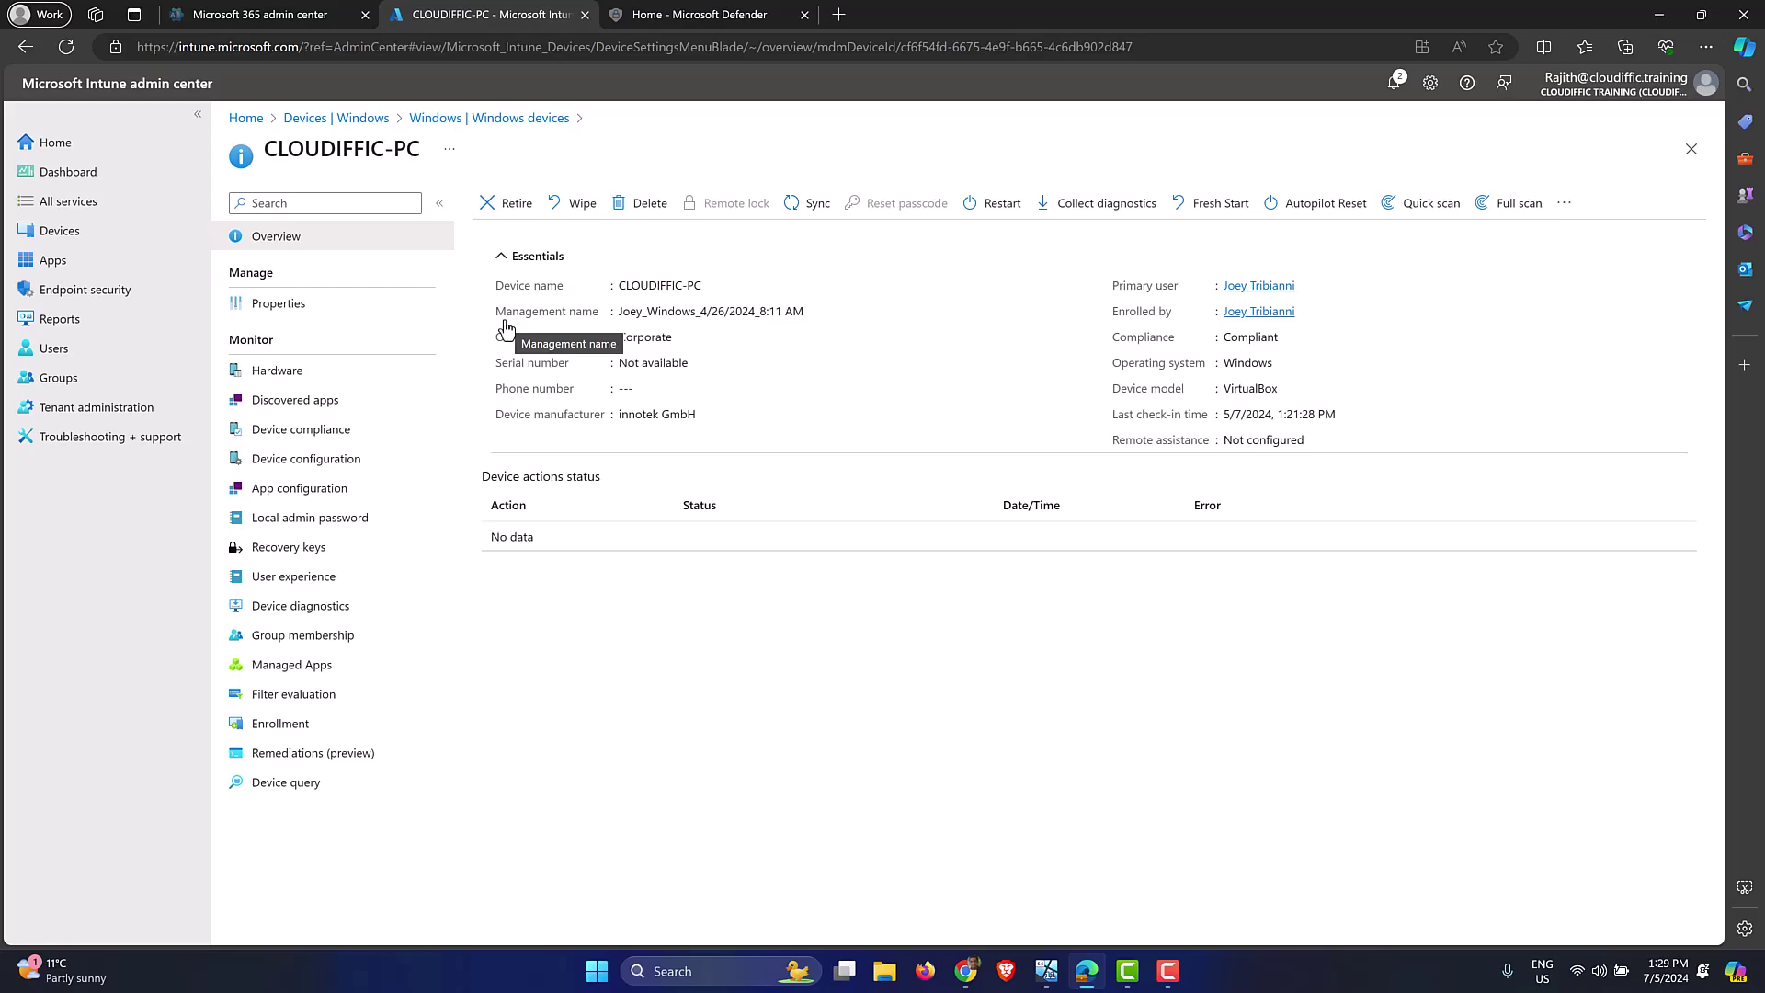
Step: Bring up the Windows 11 VM and close Microsoft Teams
{"action": "left_click", "coordinate": [1046, 970]}
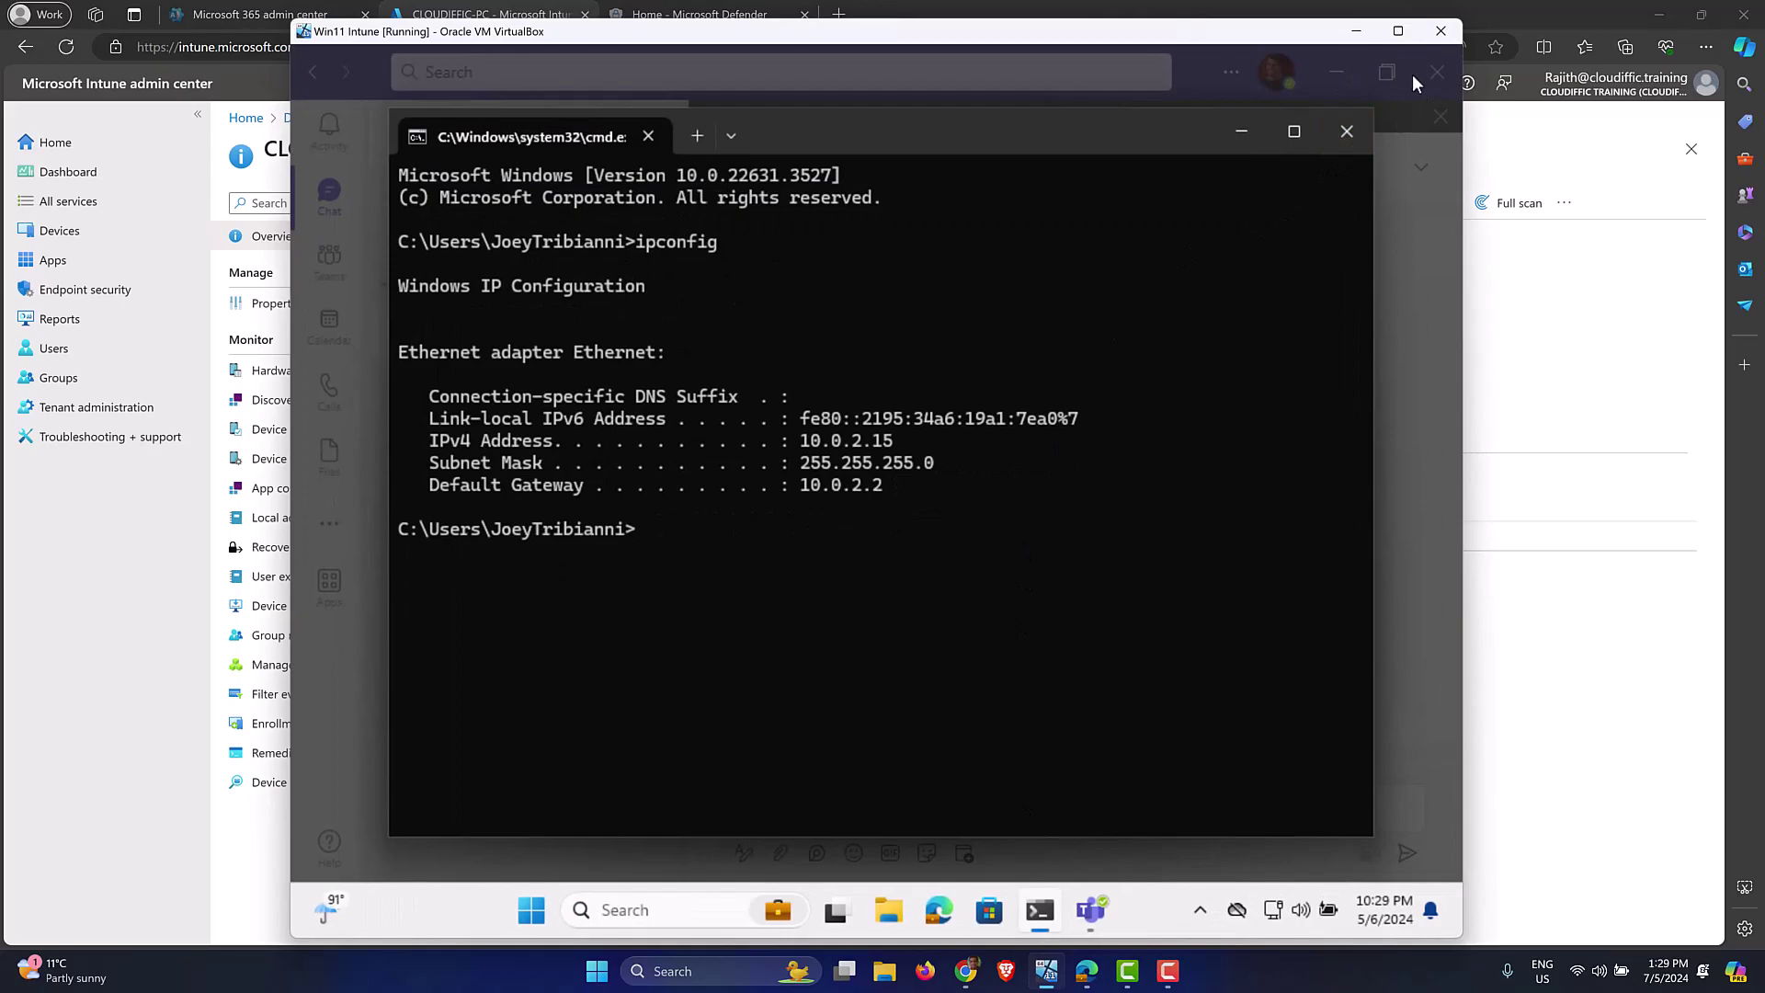
{"action": "left_click", "coordinate": [1438, 73]}
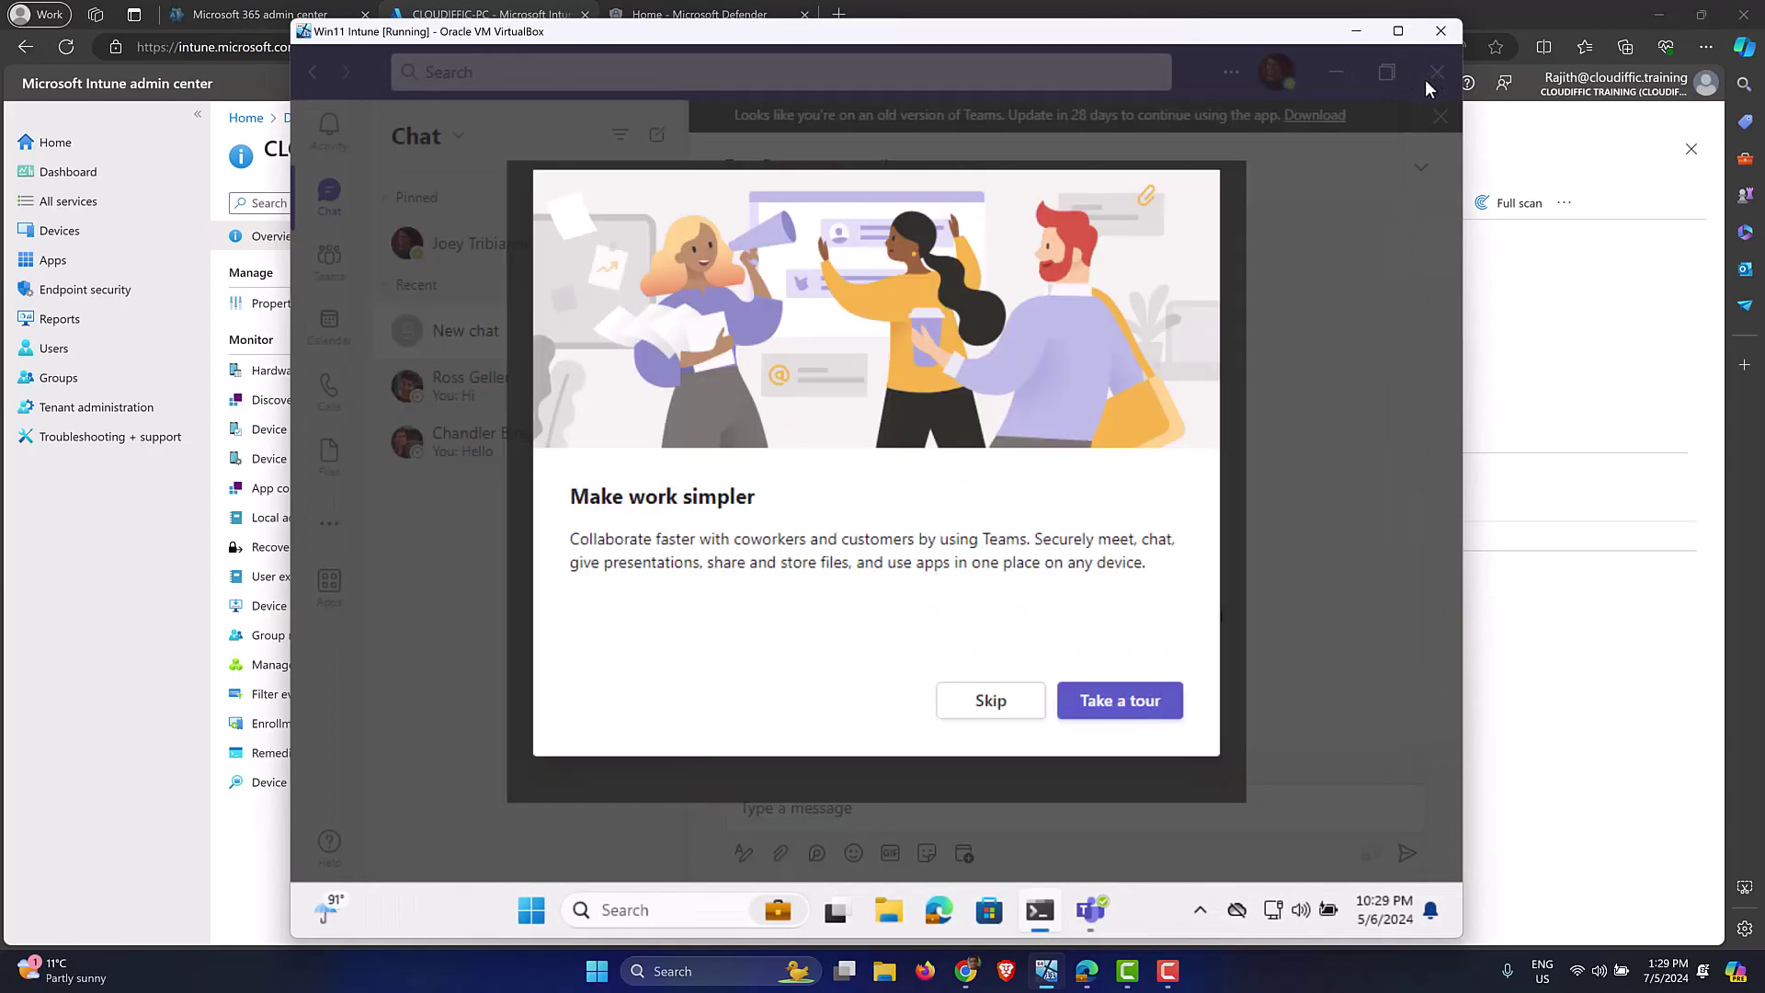
{"action": "left_click", "coordinate": [990, 717]}
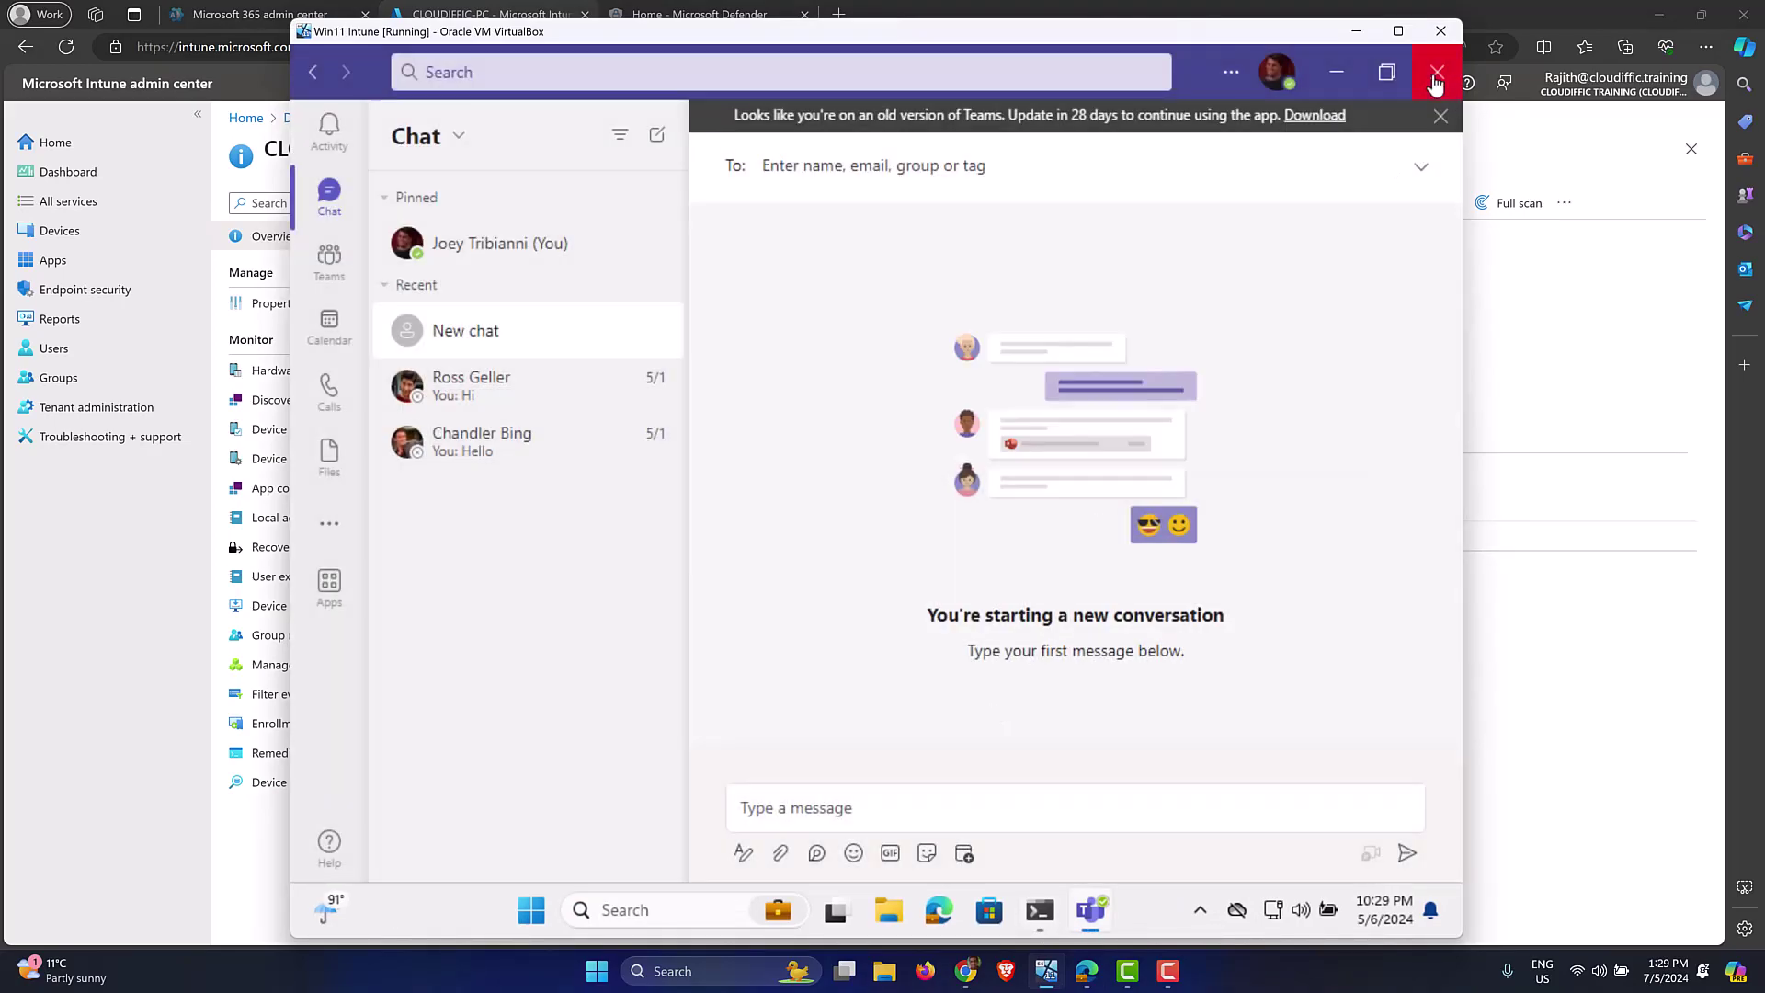
{"action": "left_click", "coordinate": [1435, 77]}
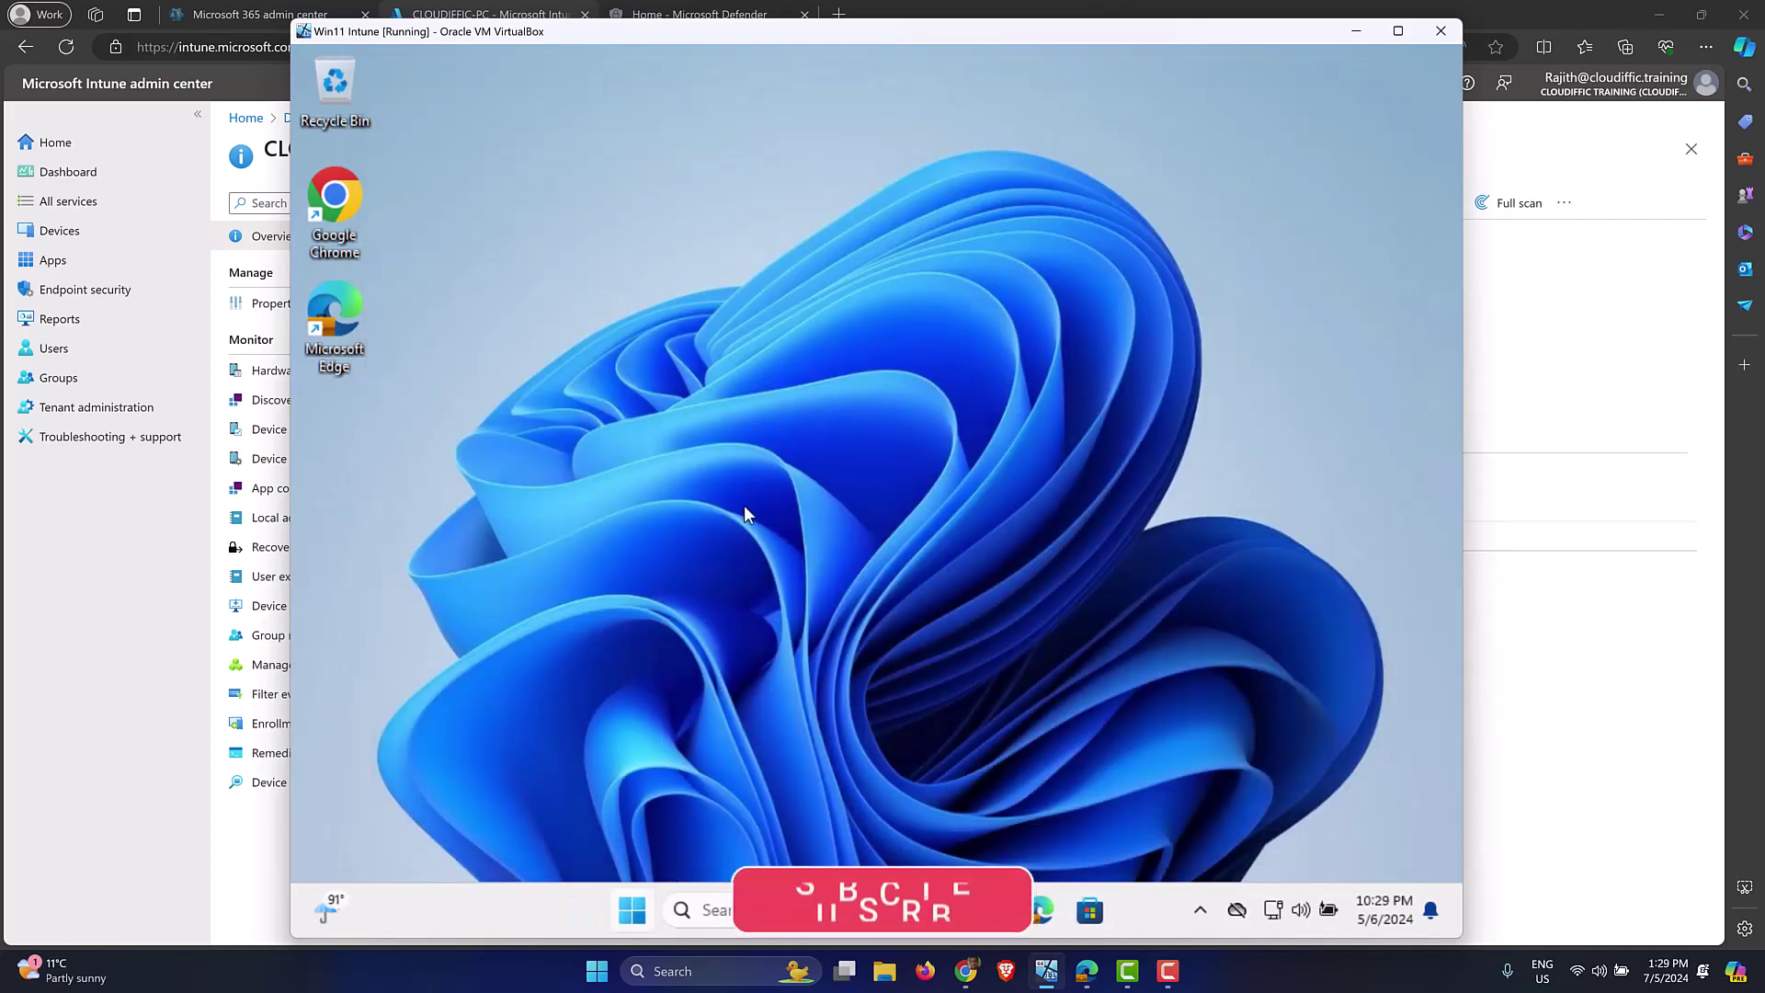
Step: Sync the work account from Settings > Accounts > Access work or school, succeeding at 10:36:13 PM
{"action": "key", "text": "super"}
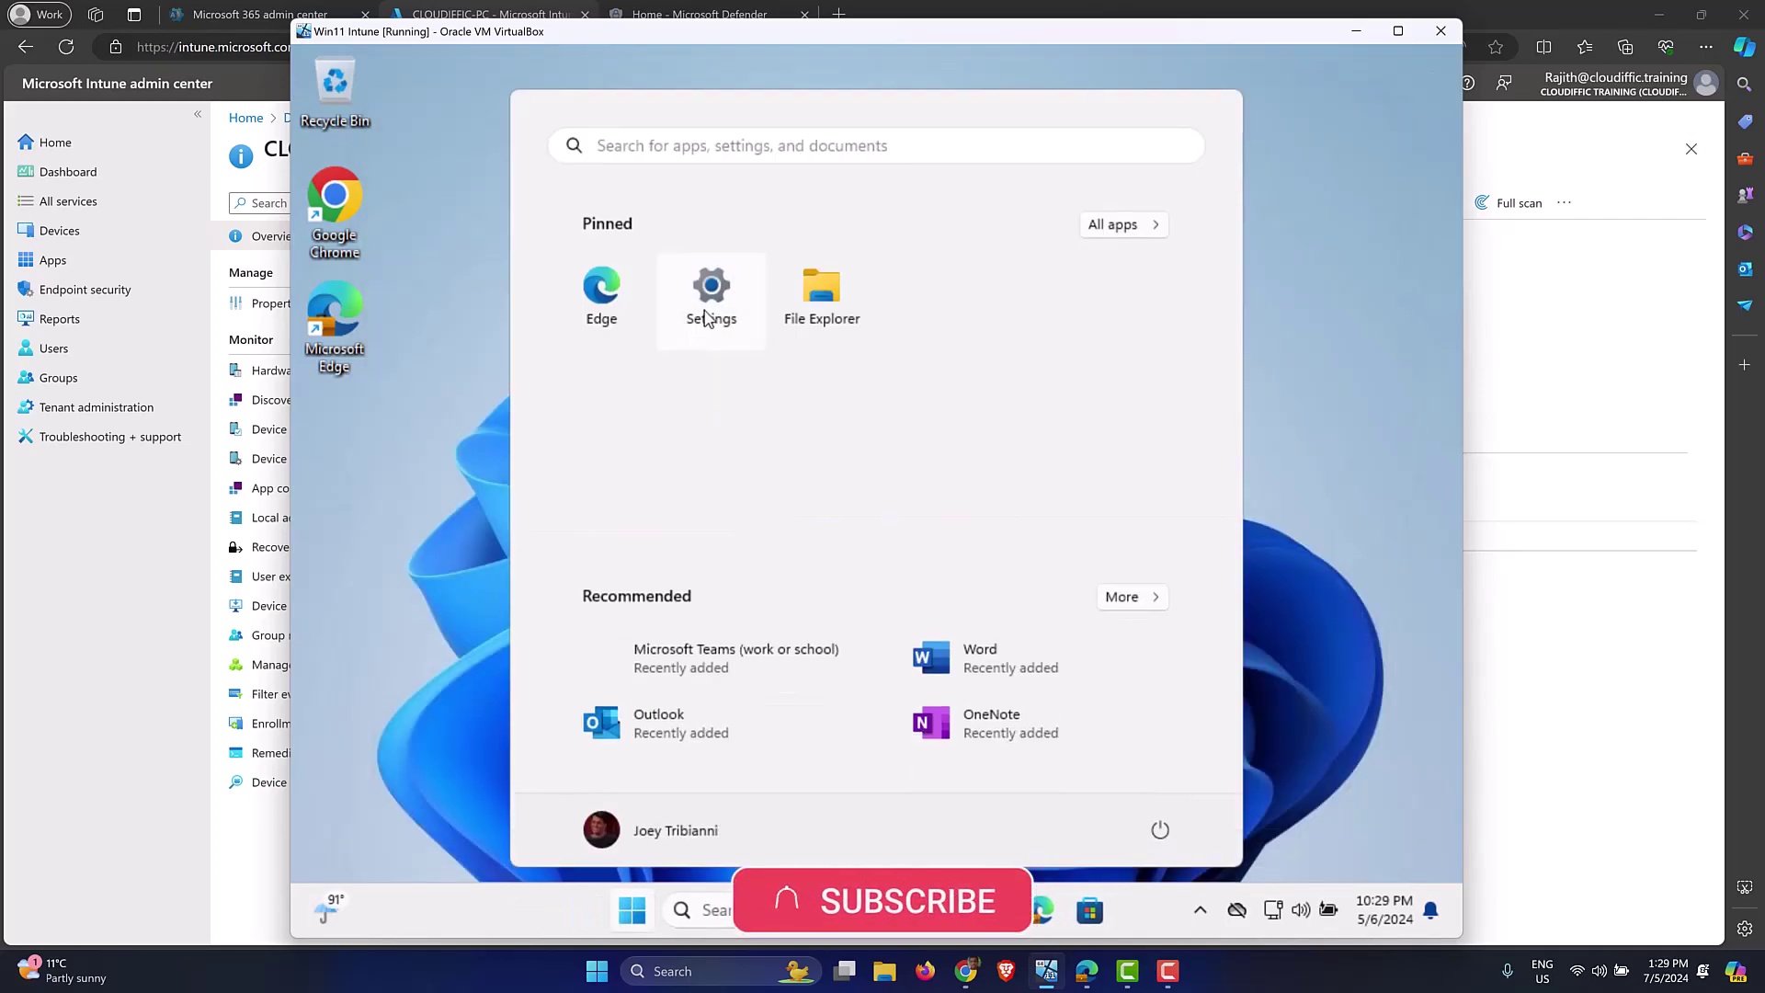
{"action": "left_click", "coordinate": [707, 317]}
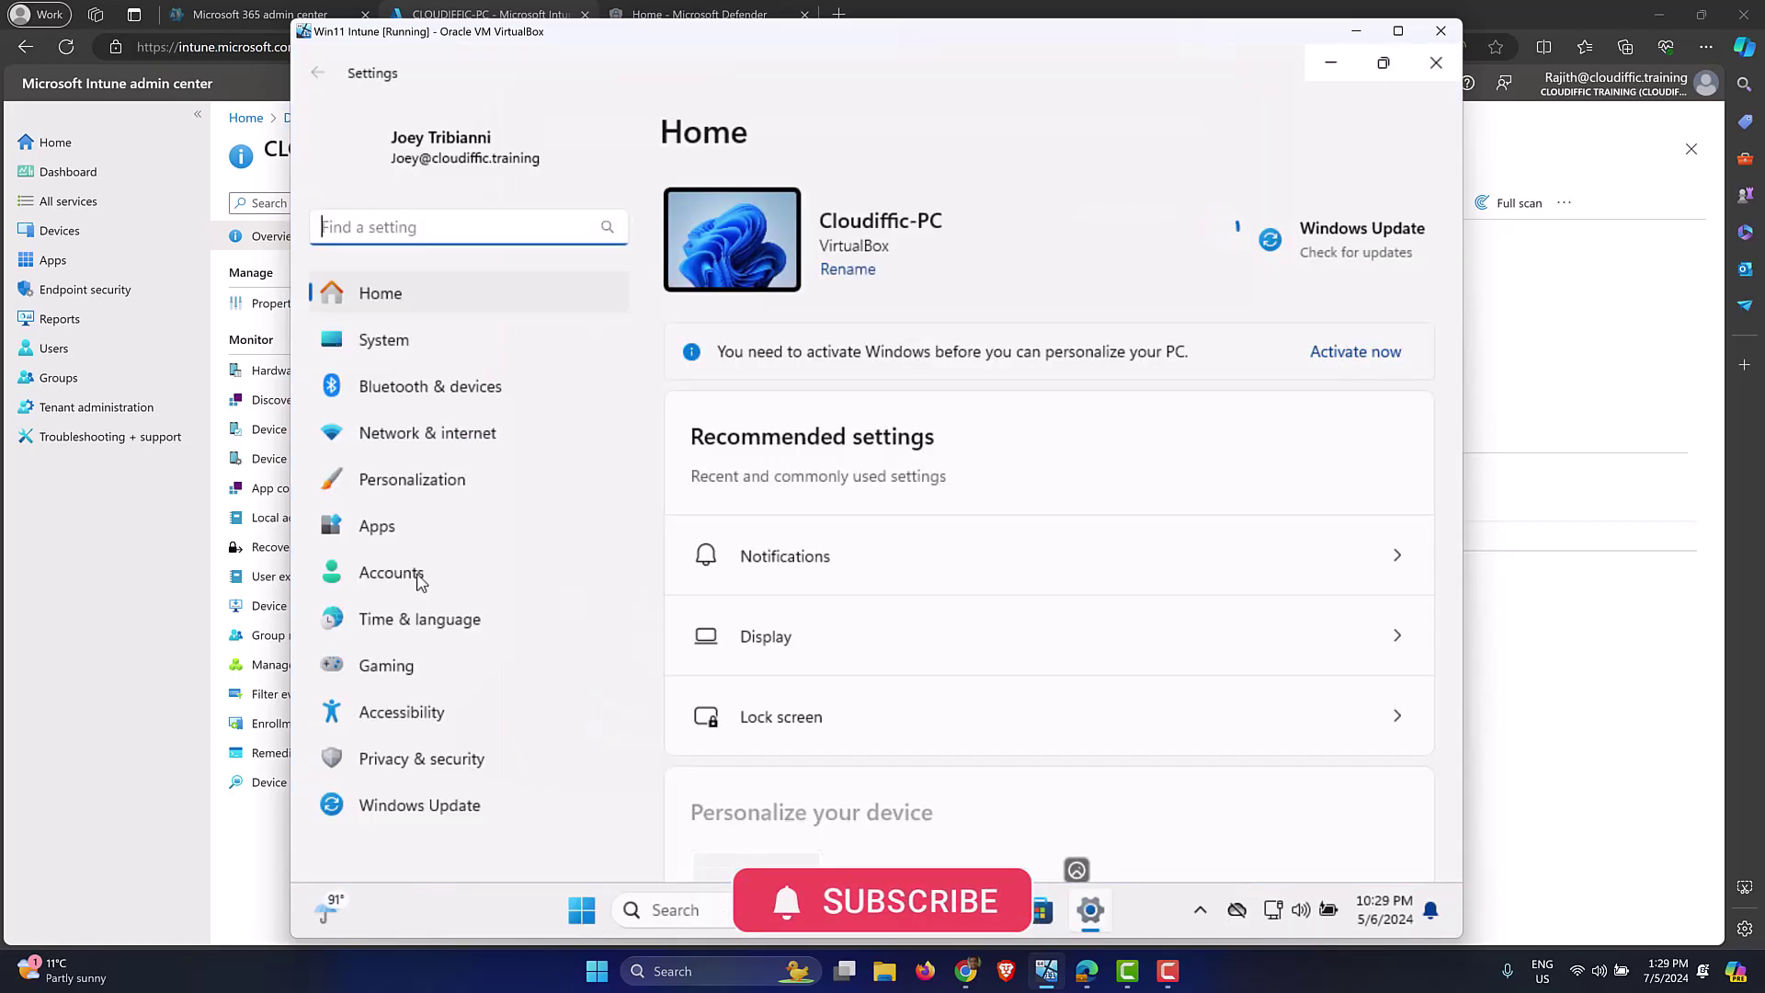
{"action": "left_click", "coordinate": [415, 574]}
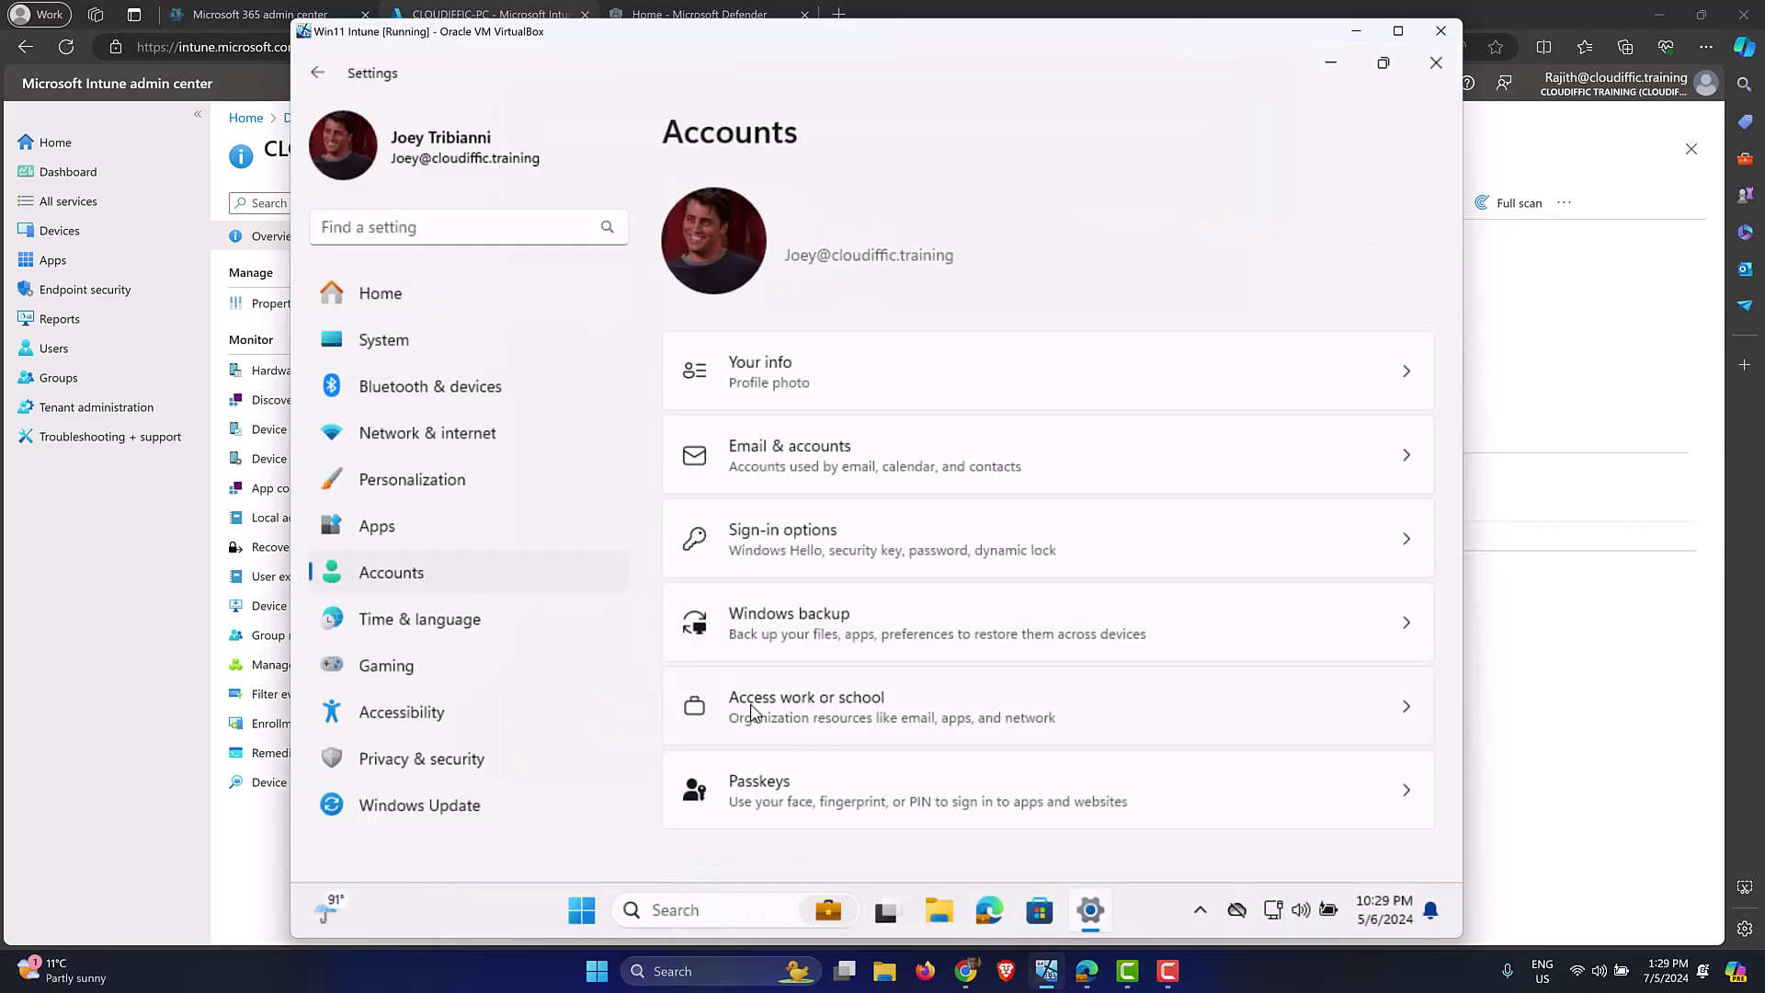
{"action": "left_click", "coordinate": [853, 715]}
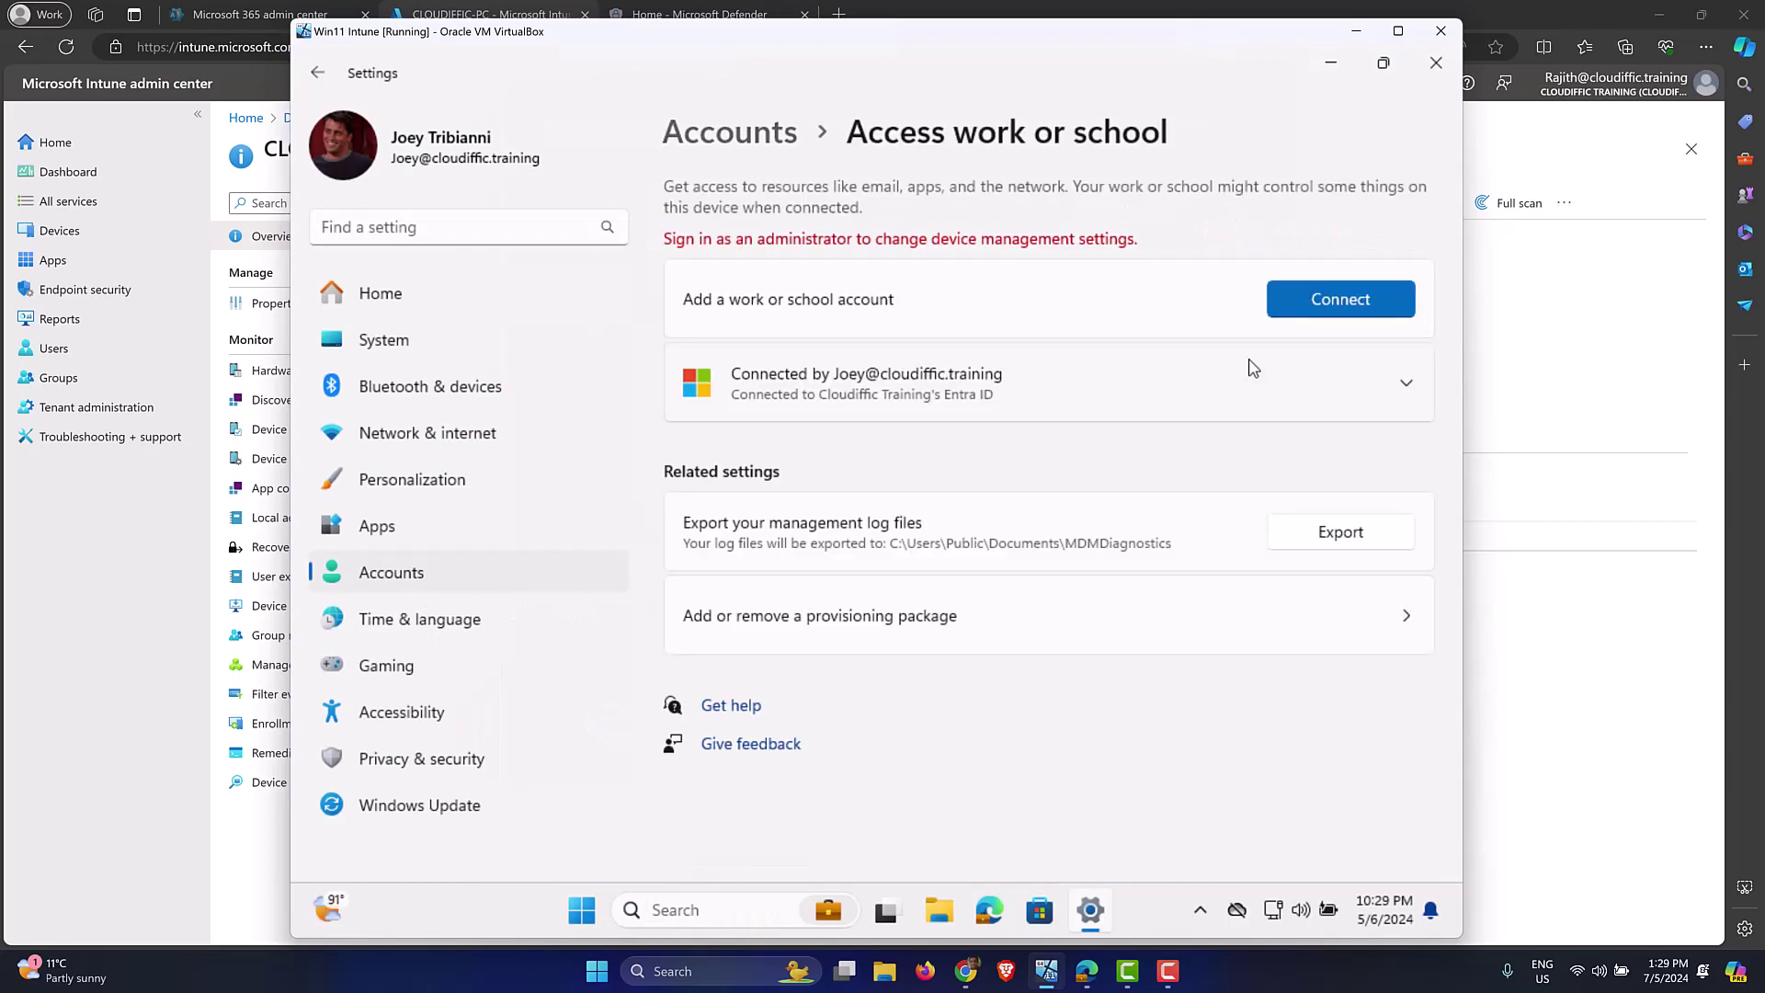
{"action": "left_click", "coordinate": [1406, 387]}
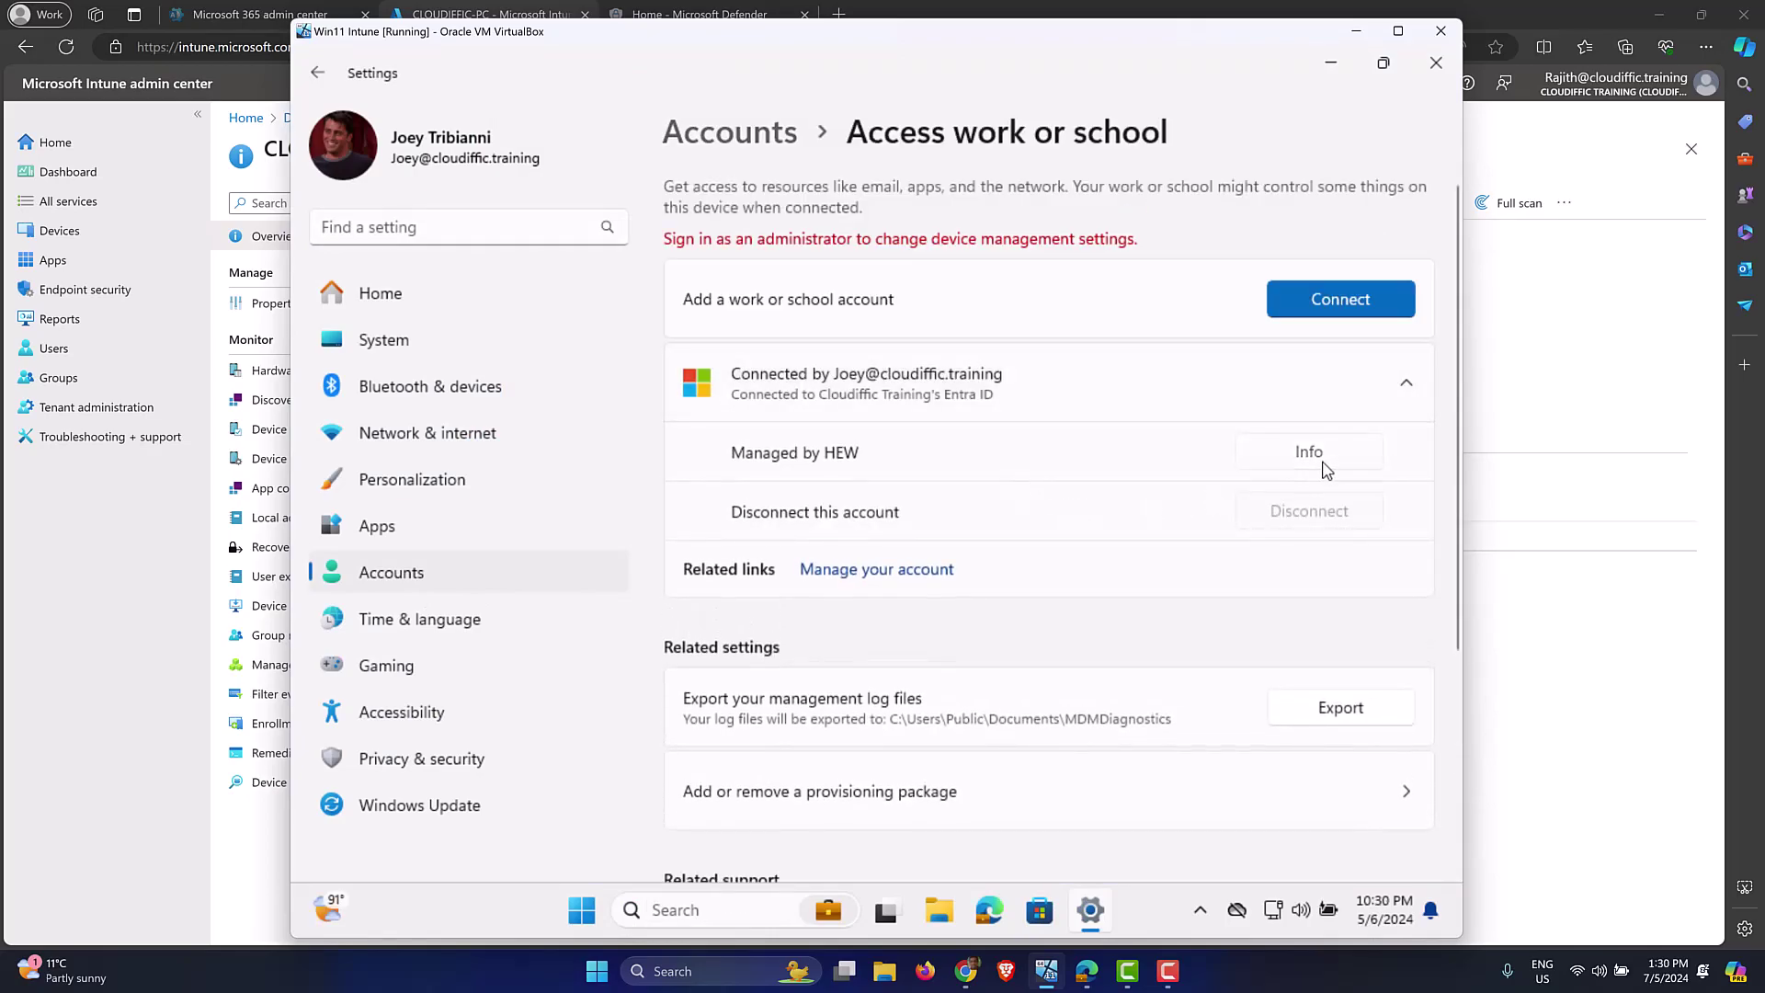
{"action": "left_click", "coordinate": [1315, 455]}
{"action": "scroll", "coordinate": [1116, 453], "scroll_direction": "down", "scroll_amount": 5}
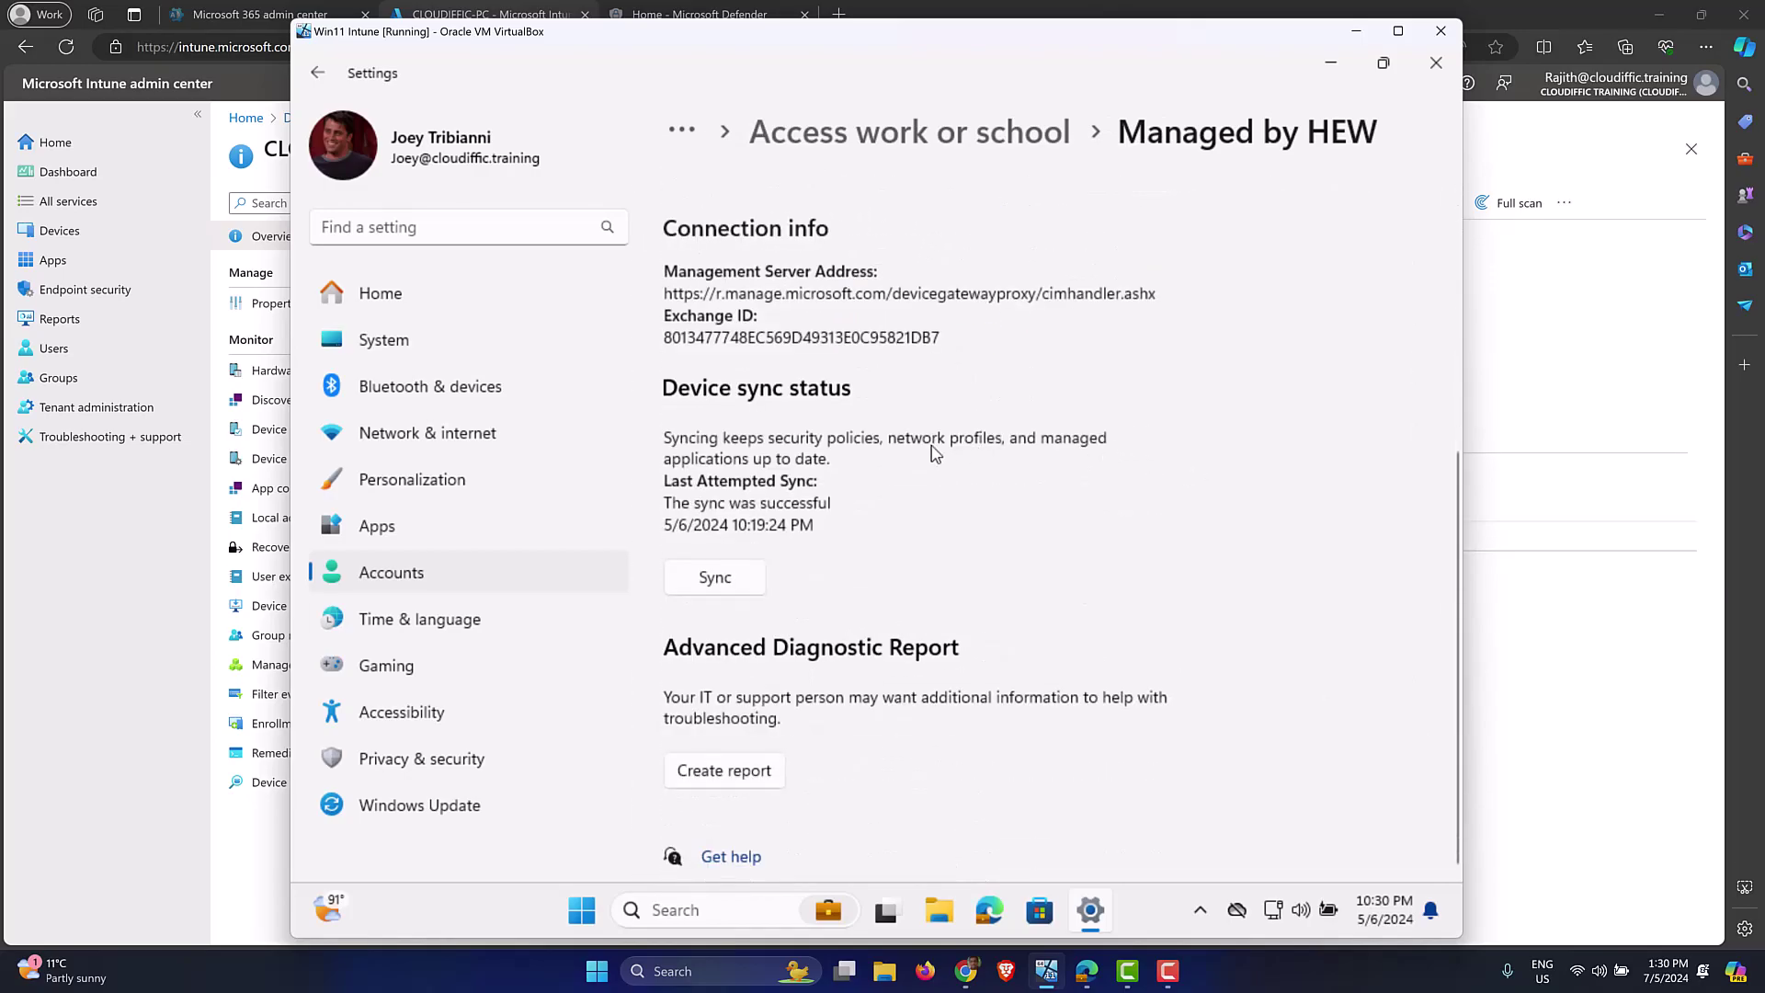
{"action": "left_click", "coordinate": [732, 594]}
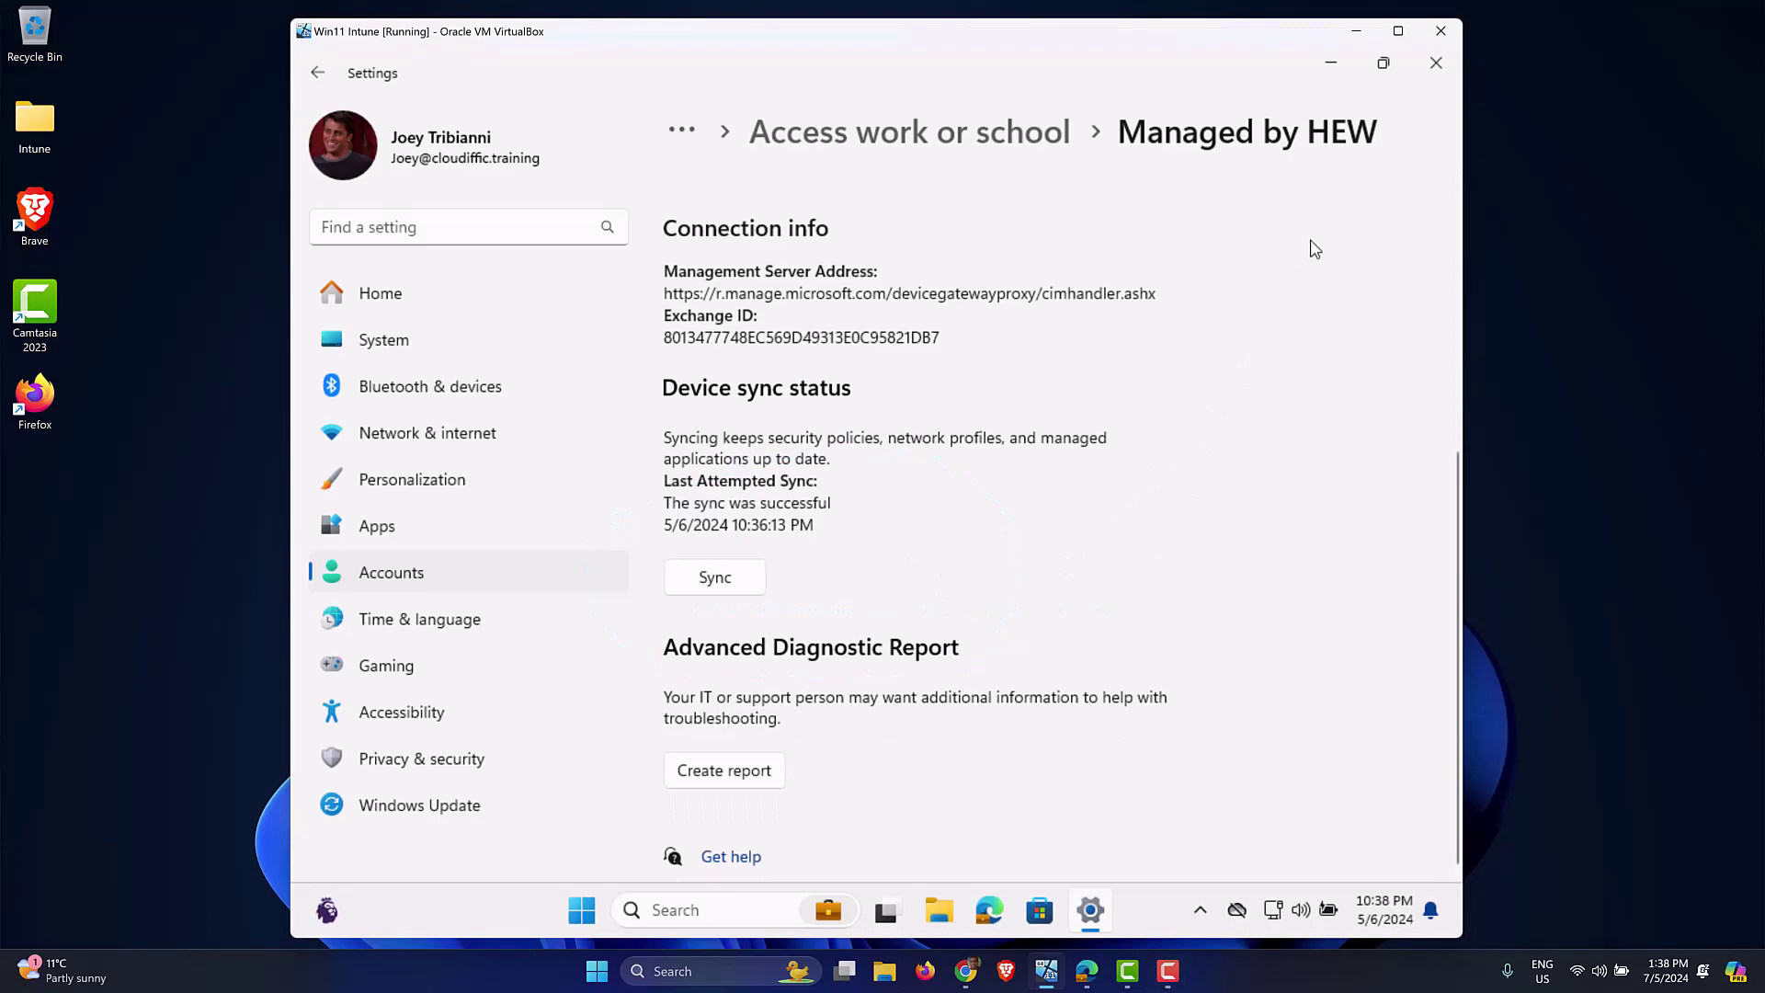
Step: Close Settings and launch cmd from the Run dialog
{"action": "left_click", "coordinate": [1436, 63]}
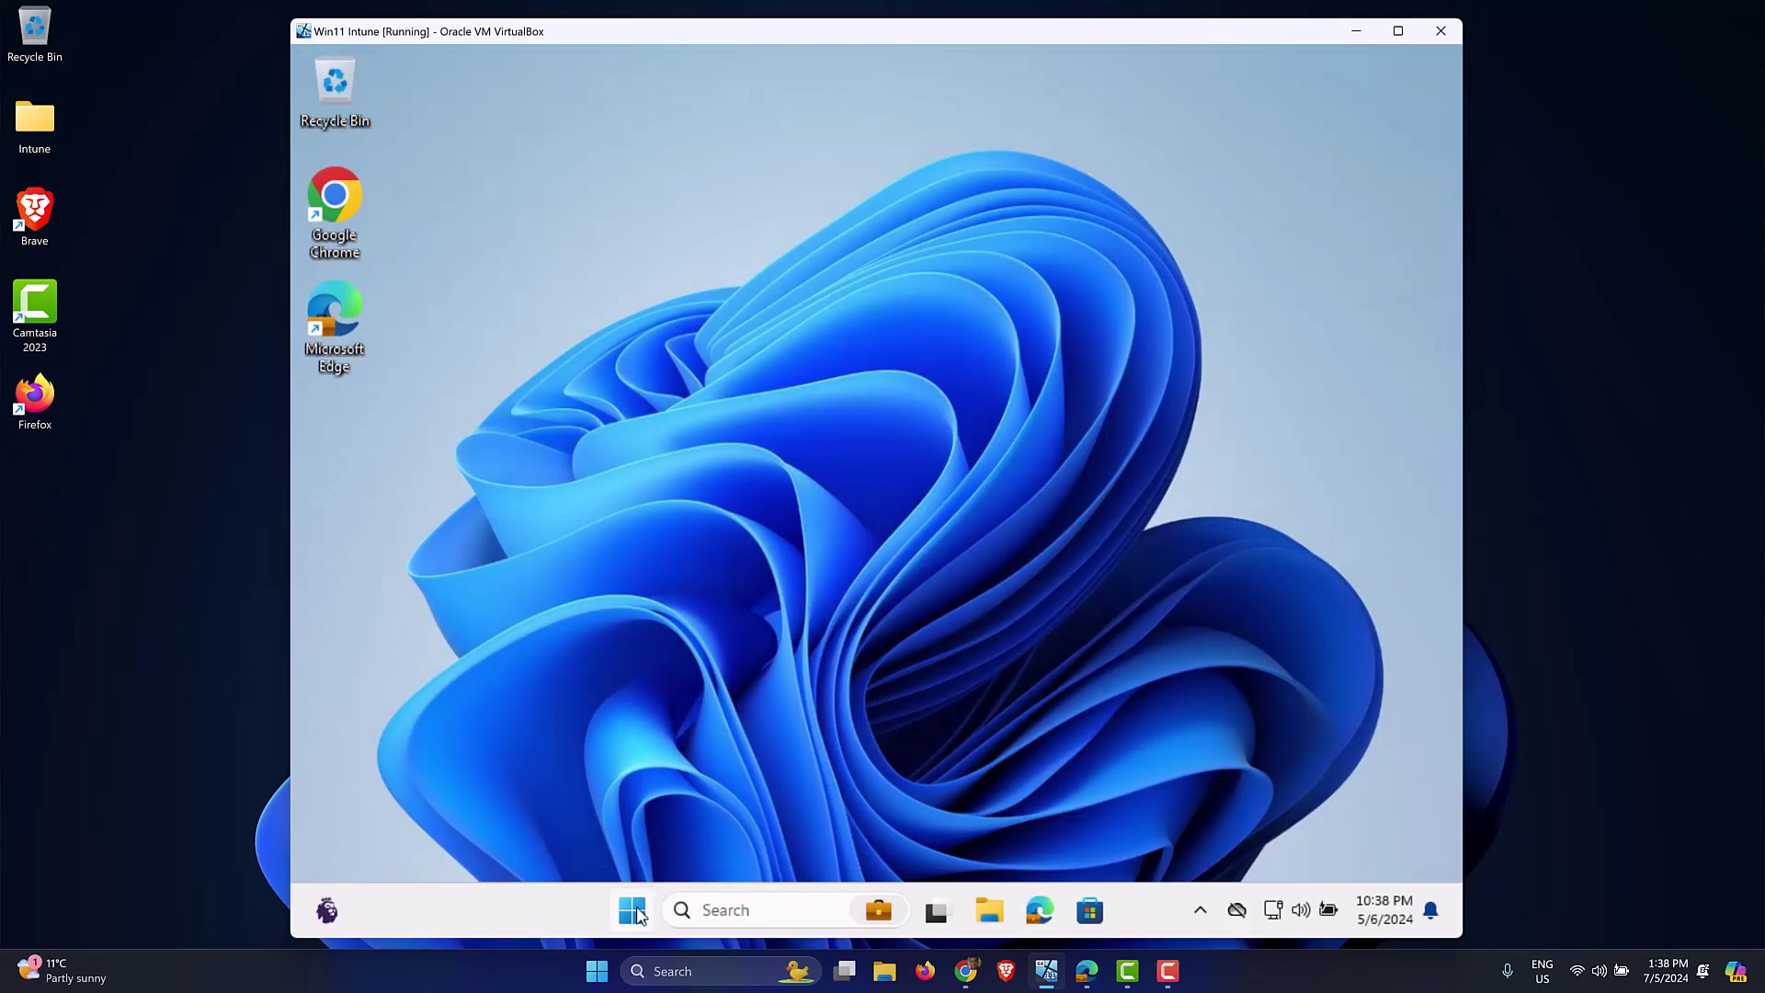
{"action": "right_click", "coordinate": [634, 912]}
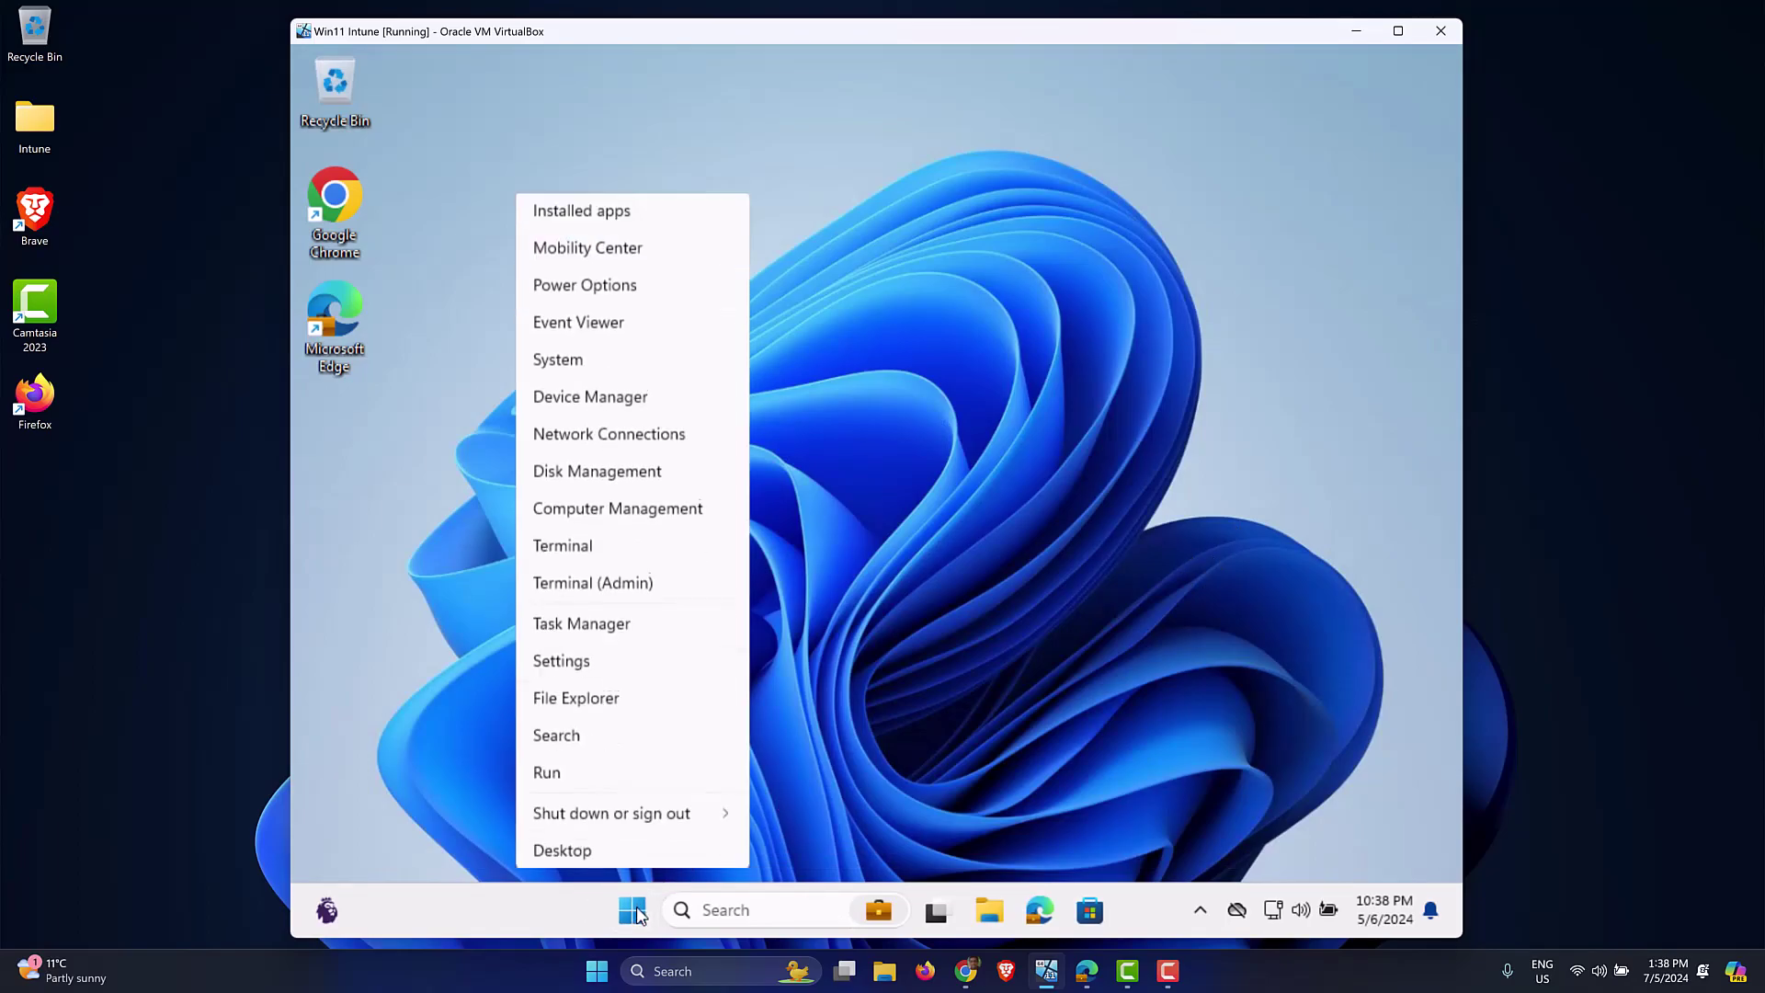
{"action": "left_click", "coordinate": [667, 775]}
{"action": "type", "text": "cmd"}
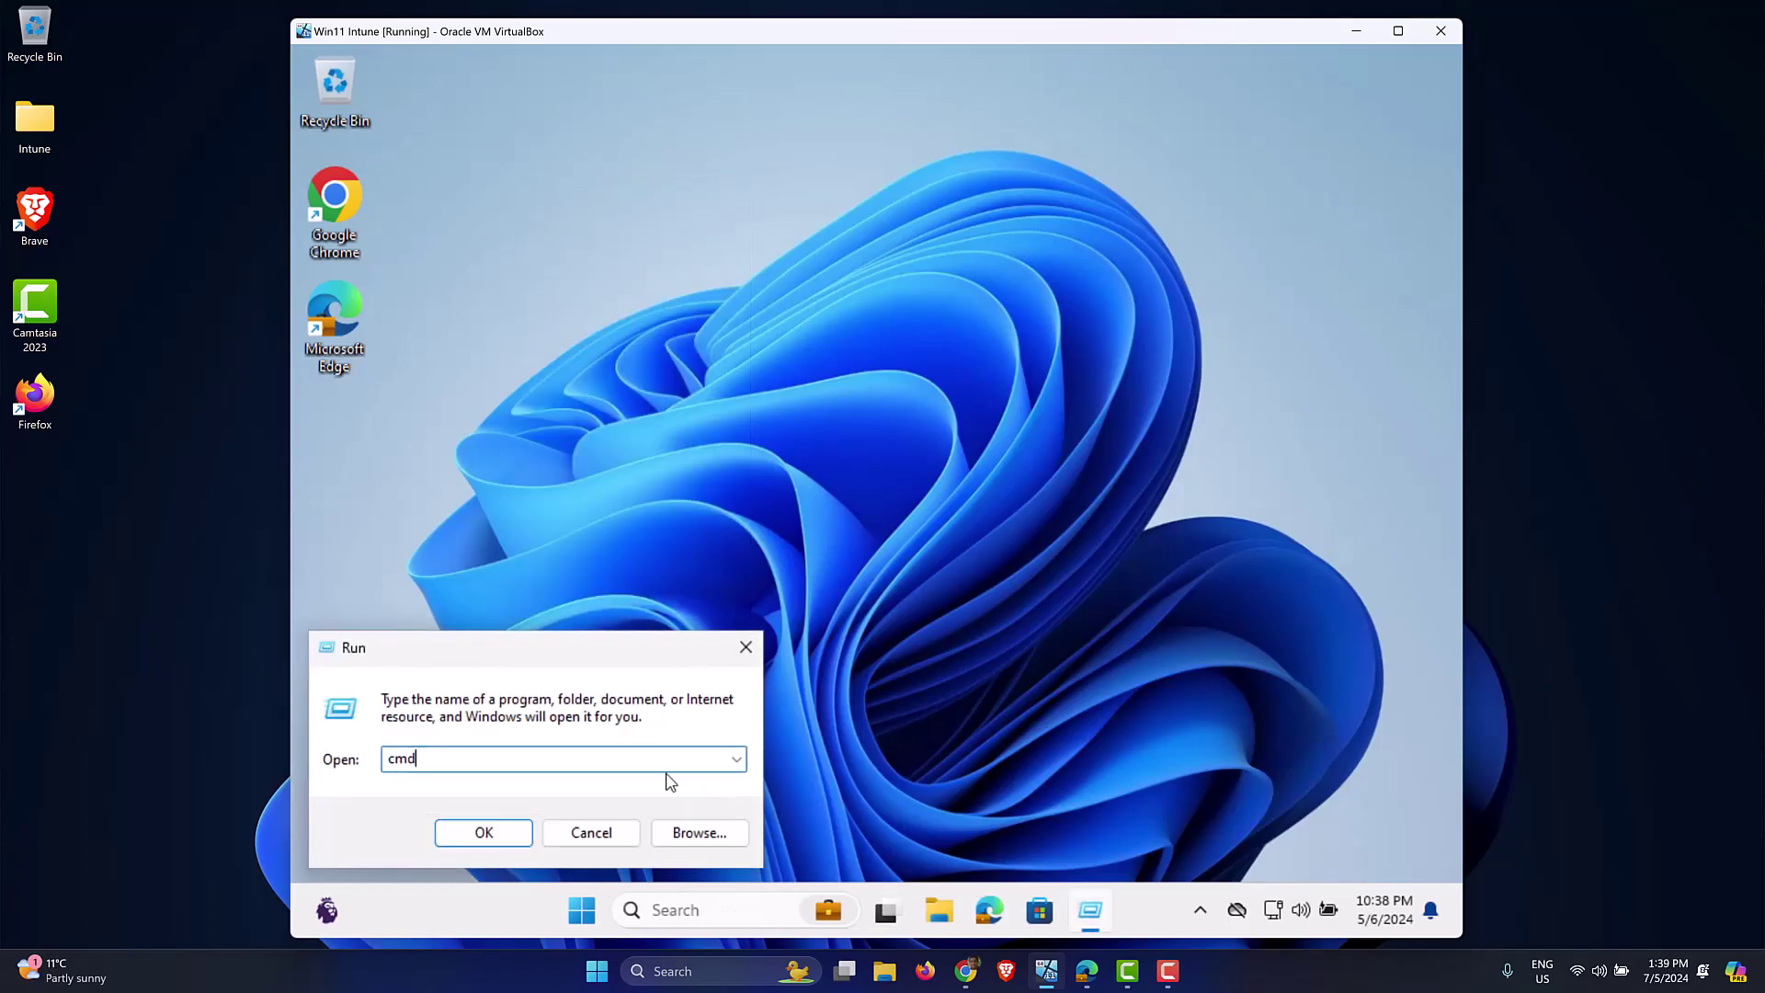
{"action": "key", "text": "Return"}
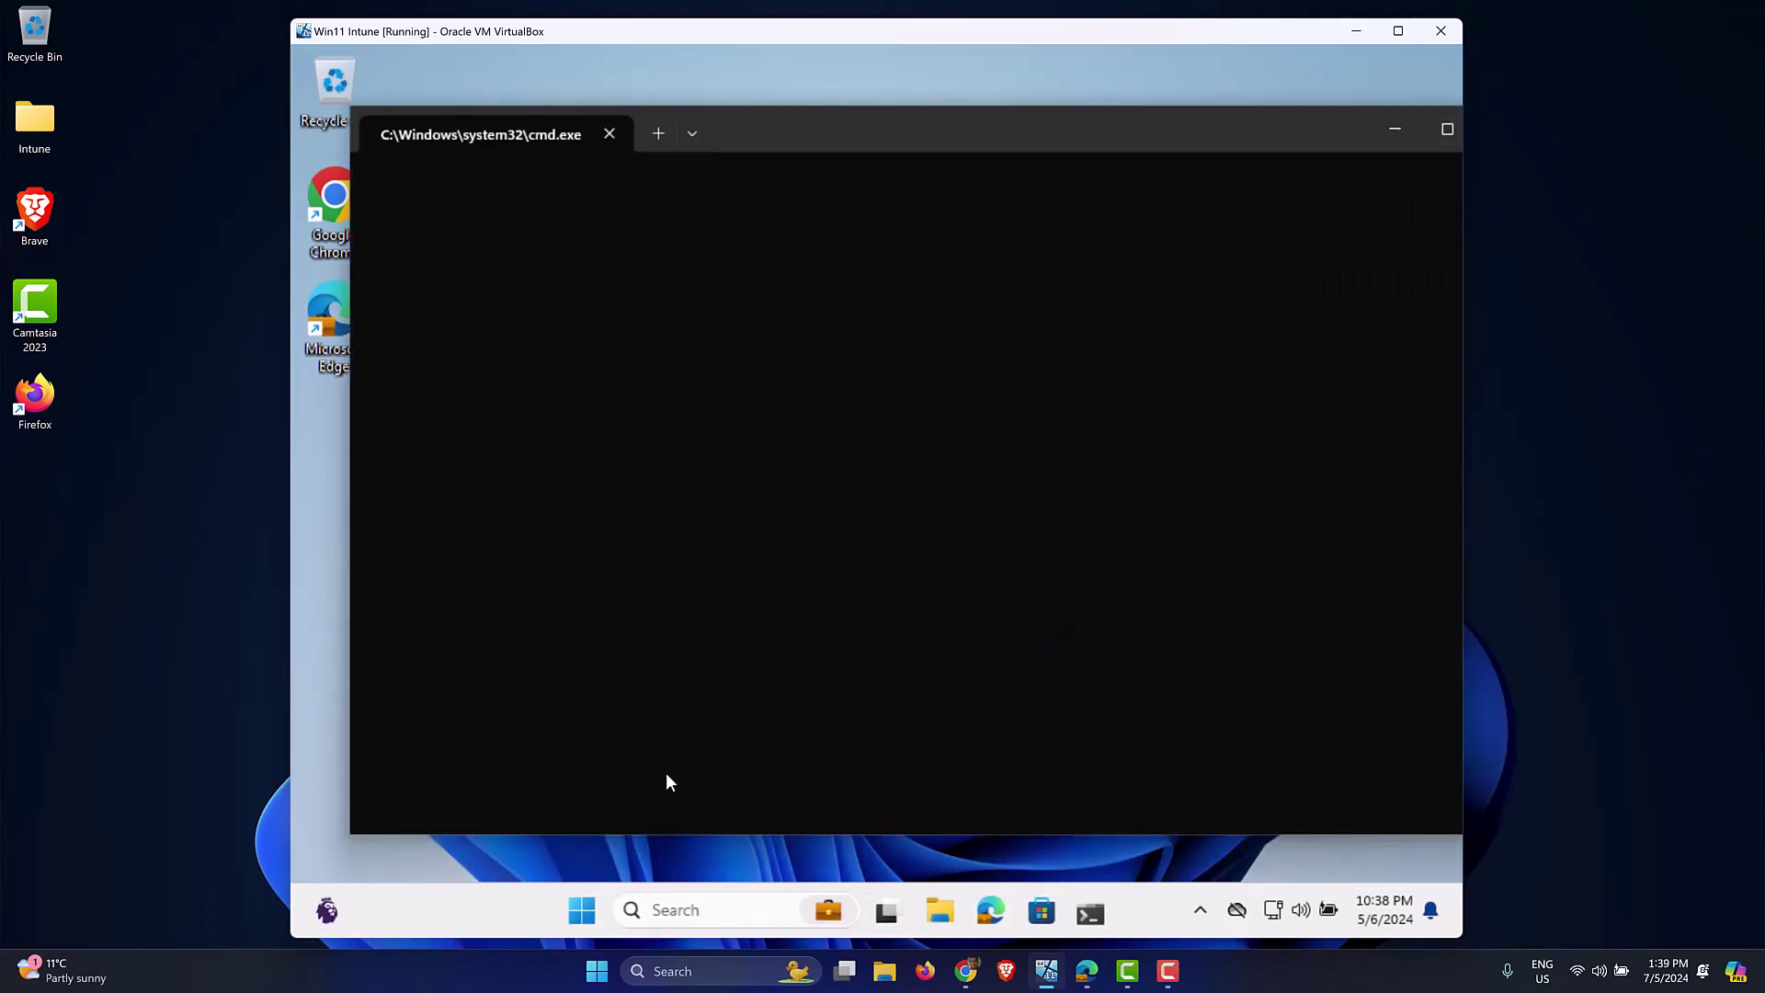
Step: Highlight the 'disabled by your administrator' message in the command prompt window, then clear the selection
{"action": "left_click_drag", "start_coordinate": [876, 136], "coordinate": [864, 129]}
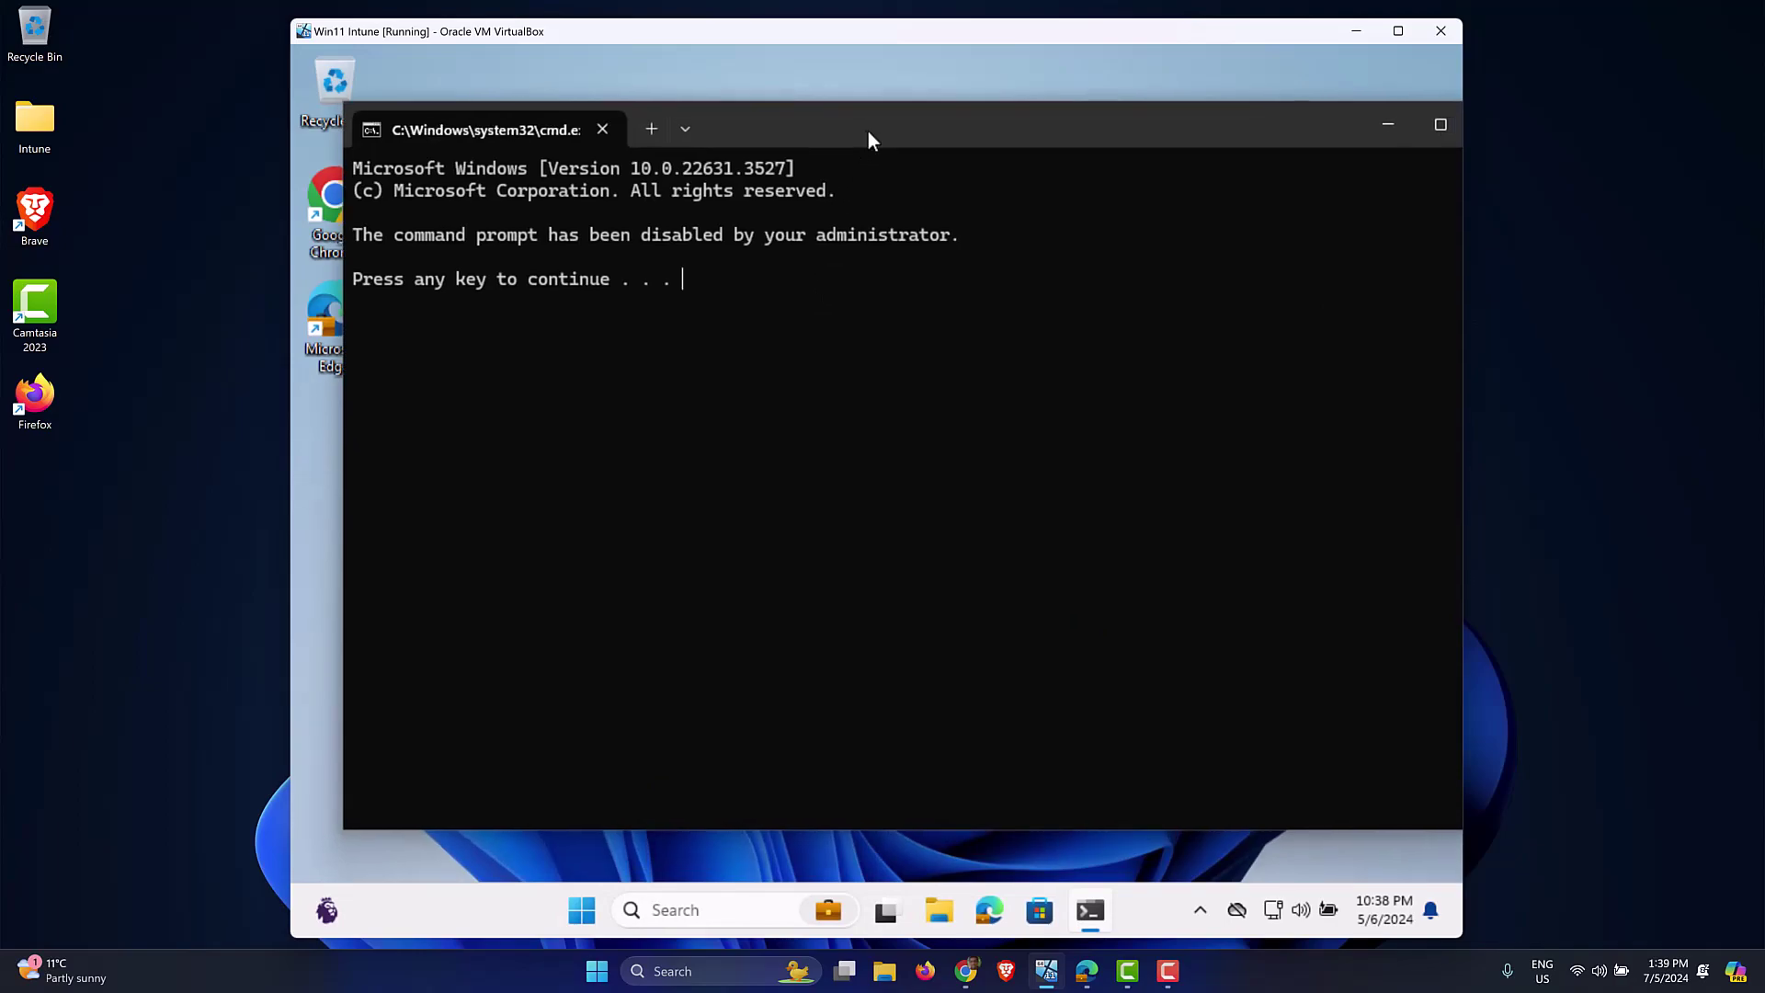
{"action": "left_click_drag", "start_coordinate": [442, 234], "coordinate": [958, 233]}
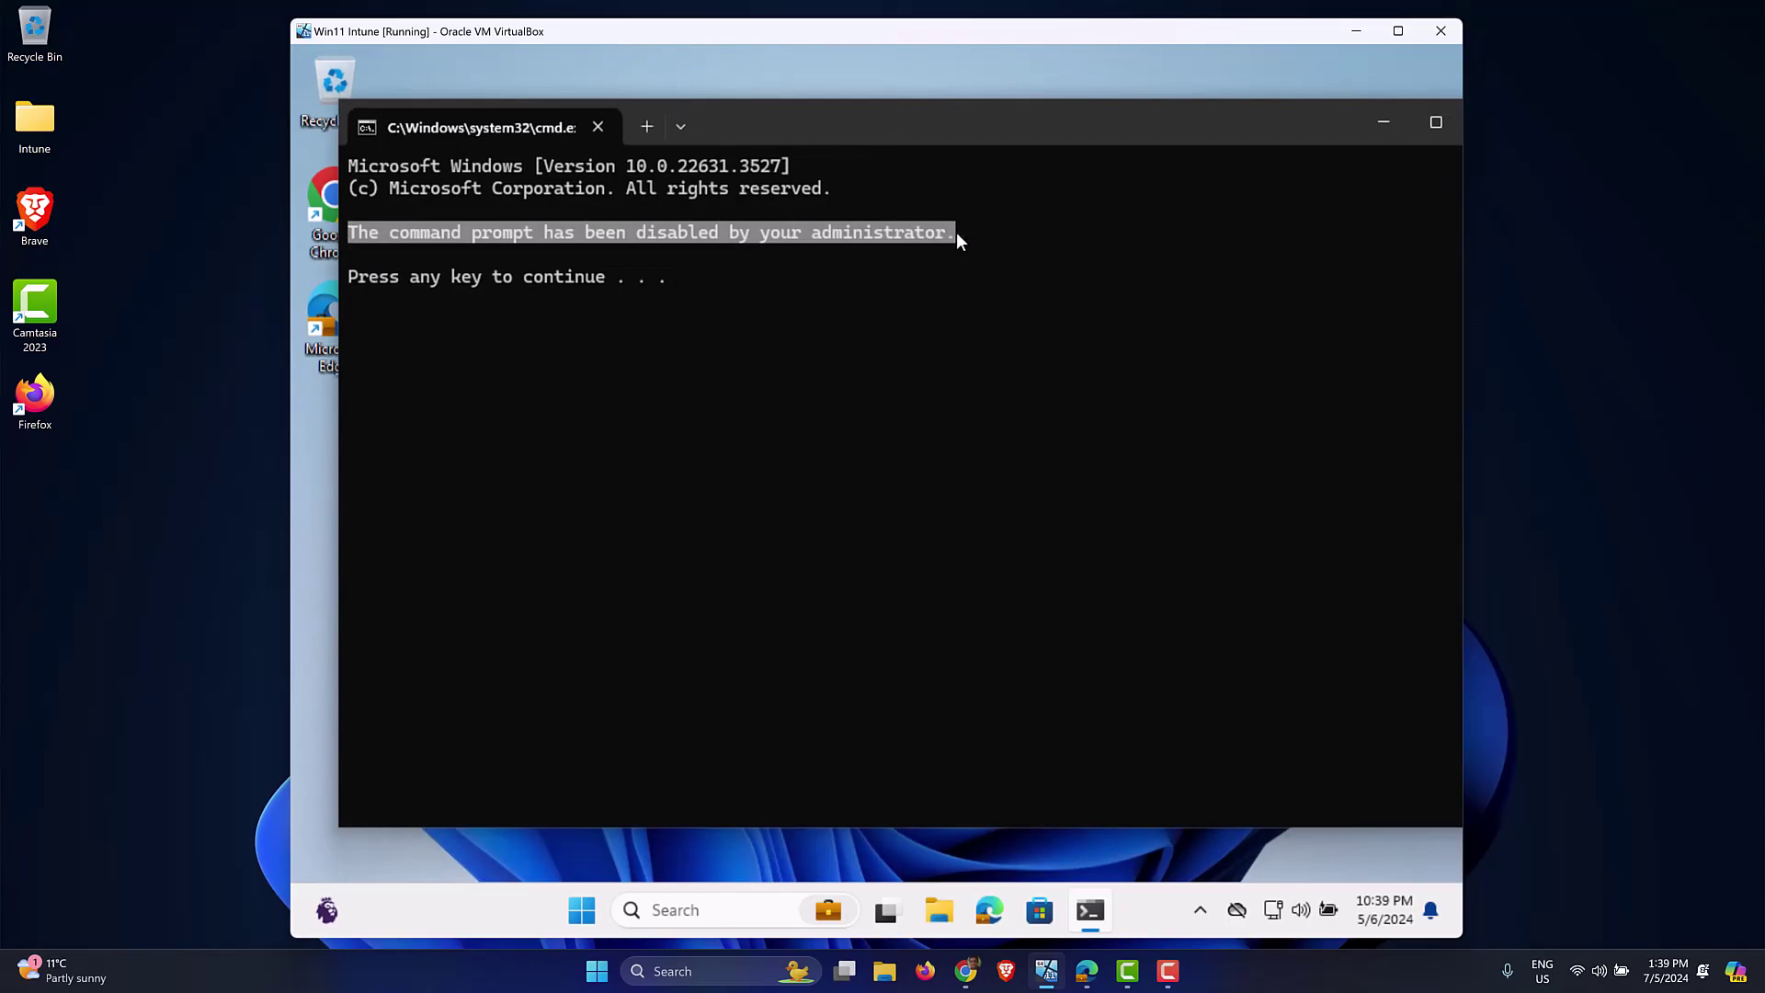
{"action": "left_click", "coordinate": [881, 274]}
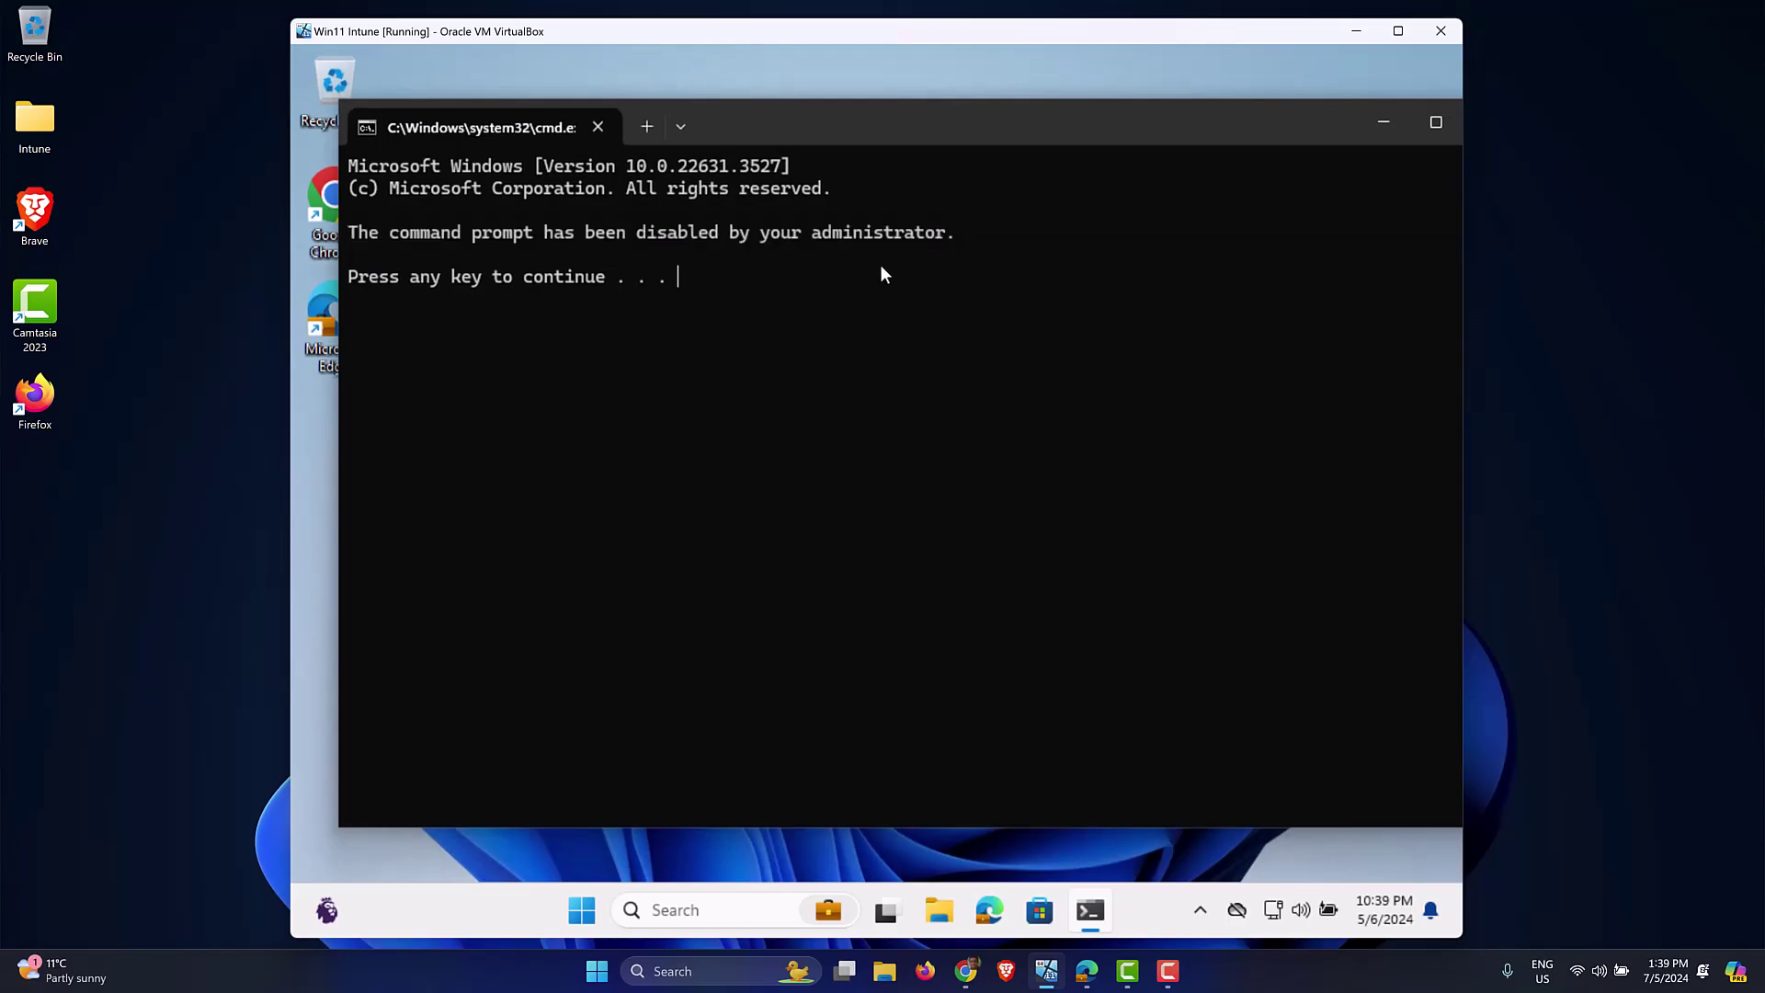
Step: Dismiss the command prompt showing it was disabled by the administrator, returning to the empty Windows 11 desktop
{"action": "key", "text": "Return"}
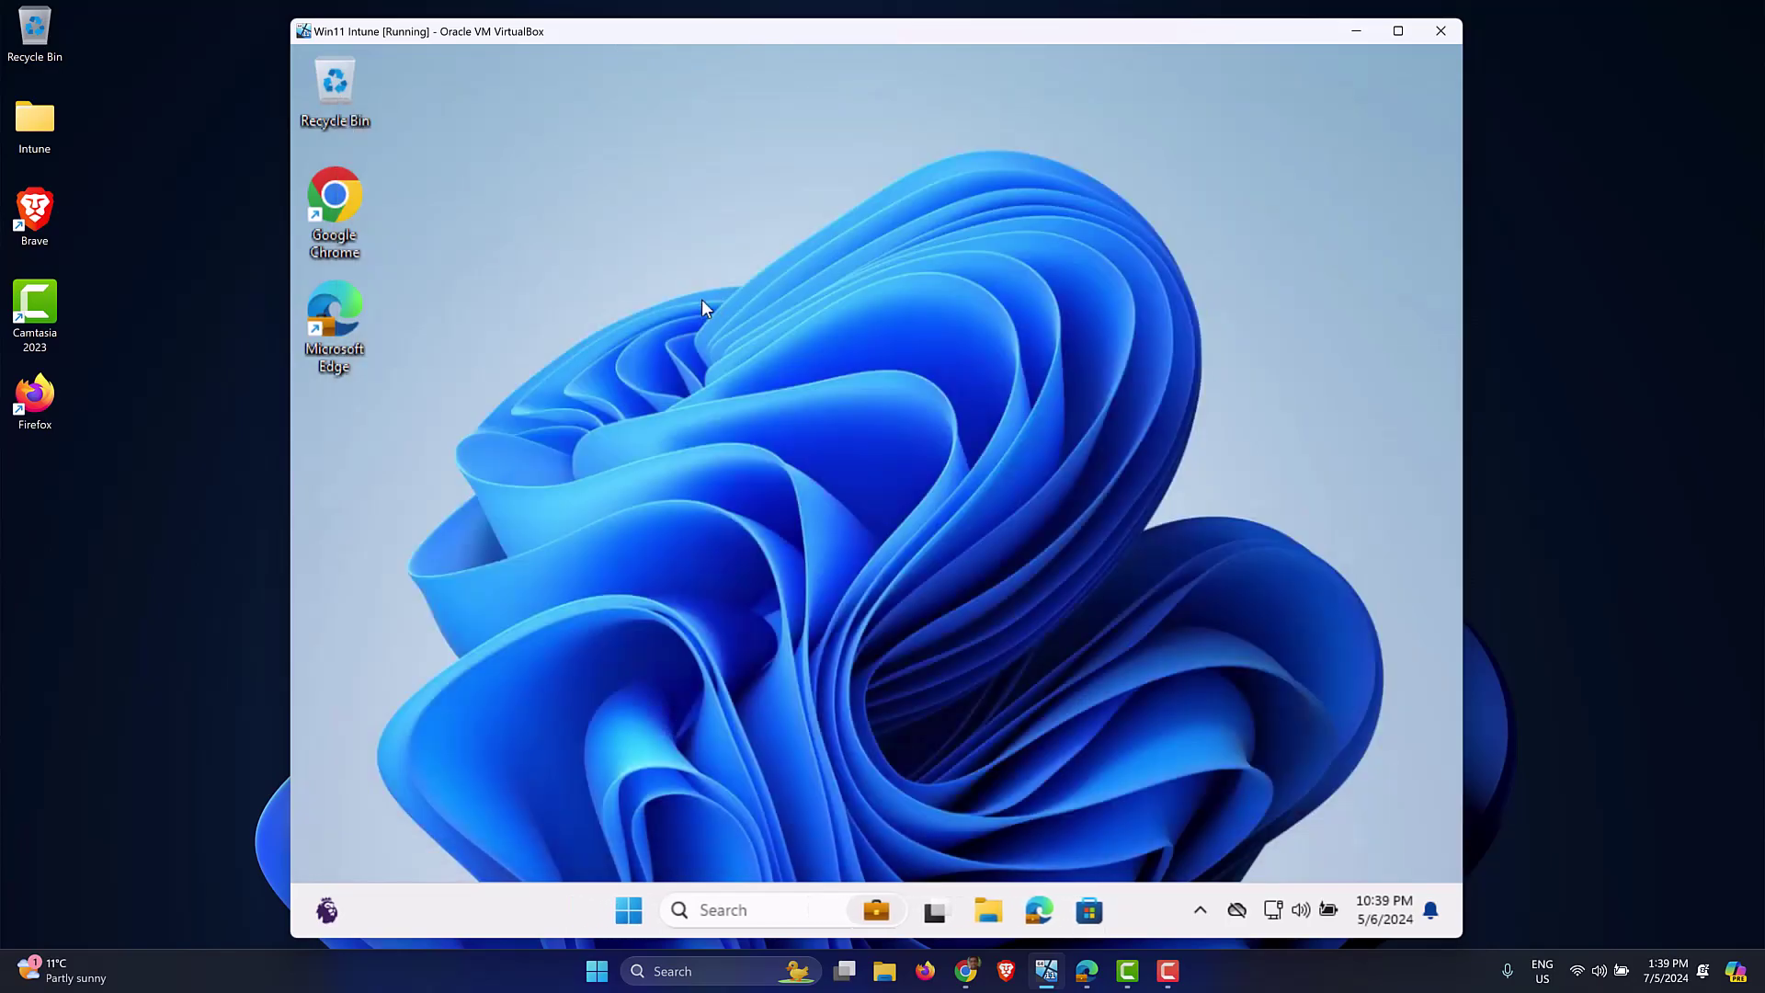